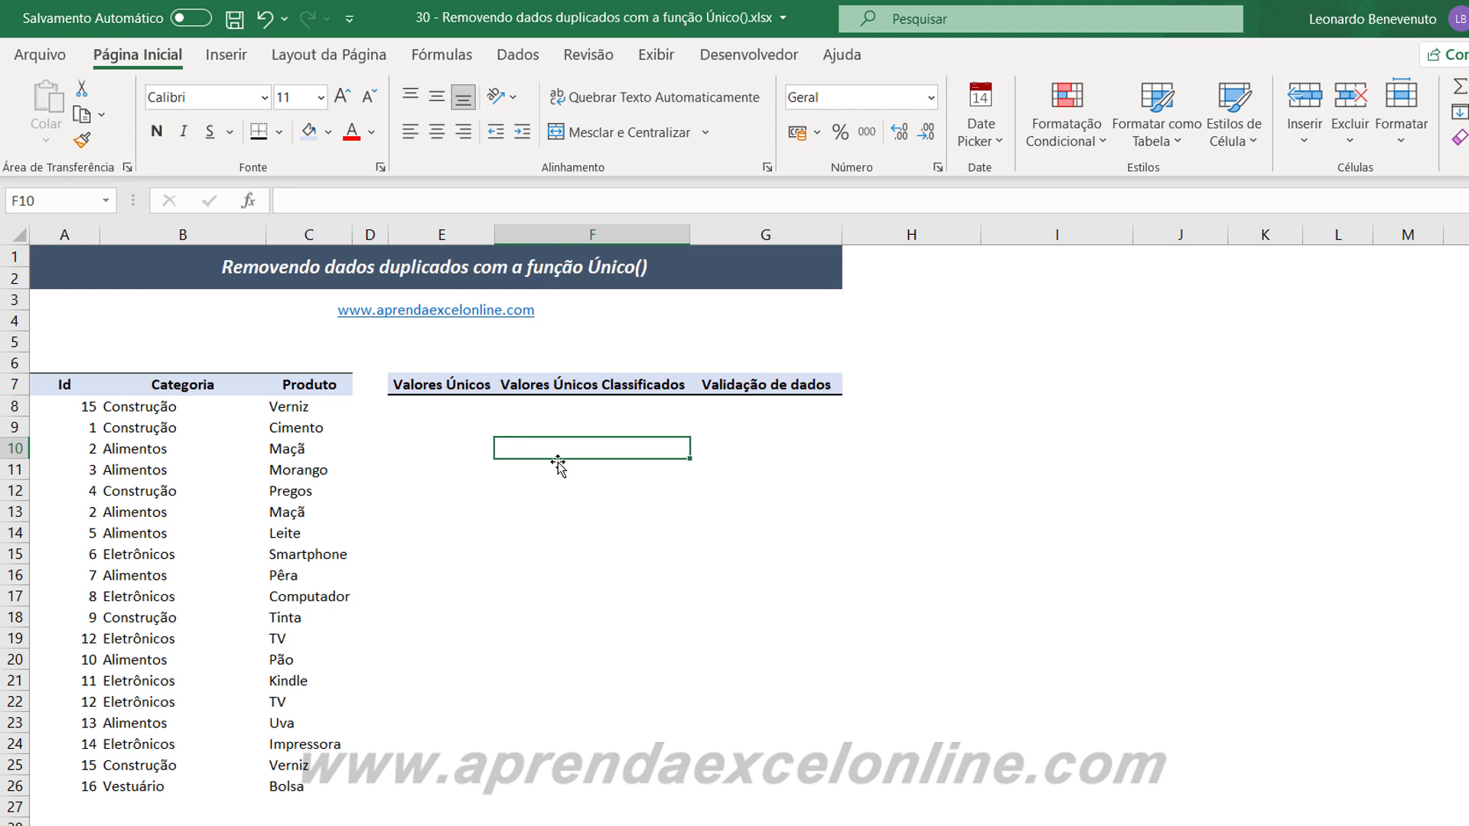
# Examine the Id, Categoria and Produto data in A8:C26 for repeated records.
pyautogui.click(467, 527)
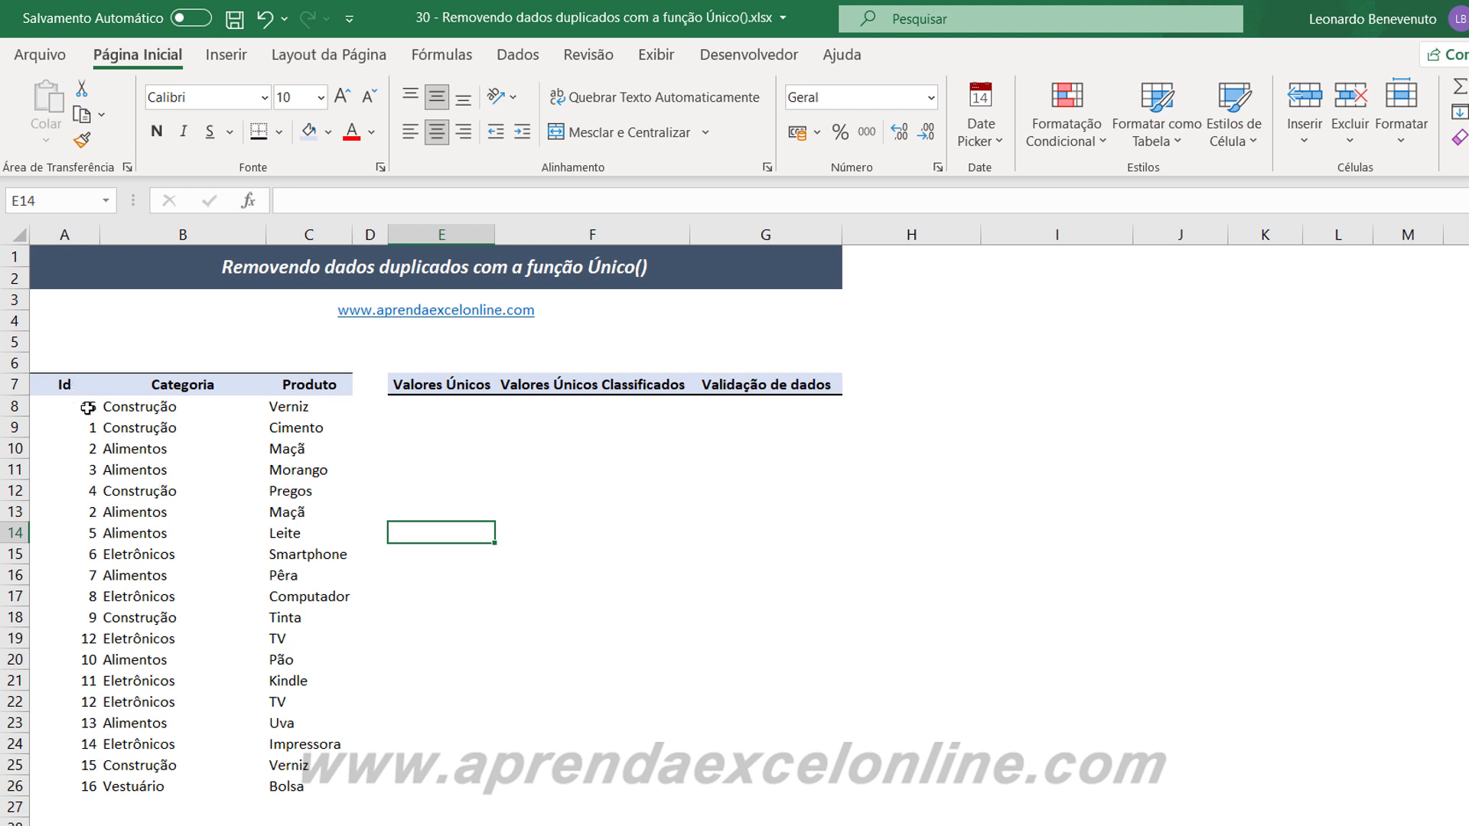
pyautogui.moveTo(88, 407); pyautogui.dragTo(81, 784)
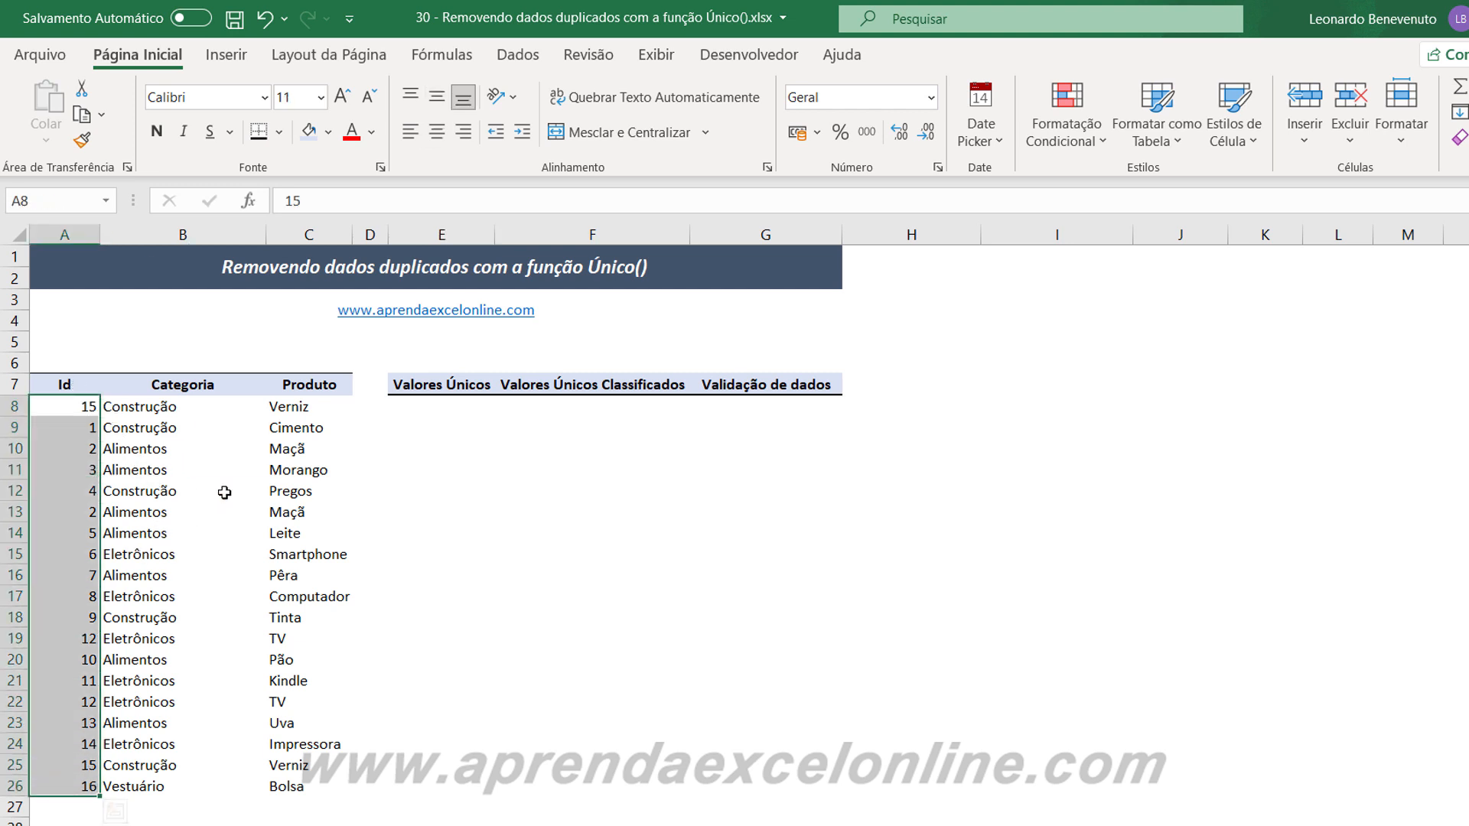
pyautogui.moveTo(212, 407); pyautogui.dragTo(221, 765)
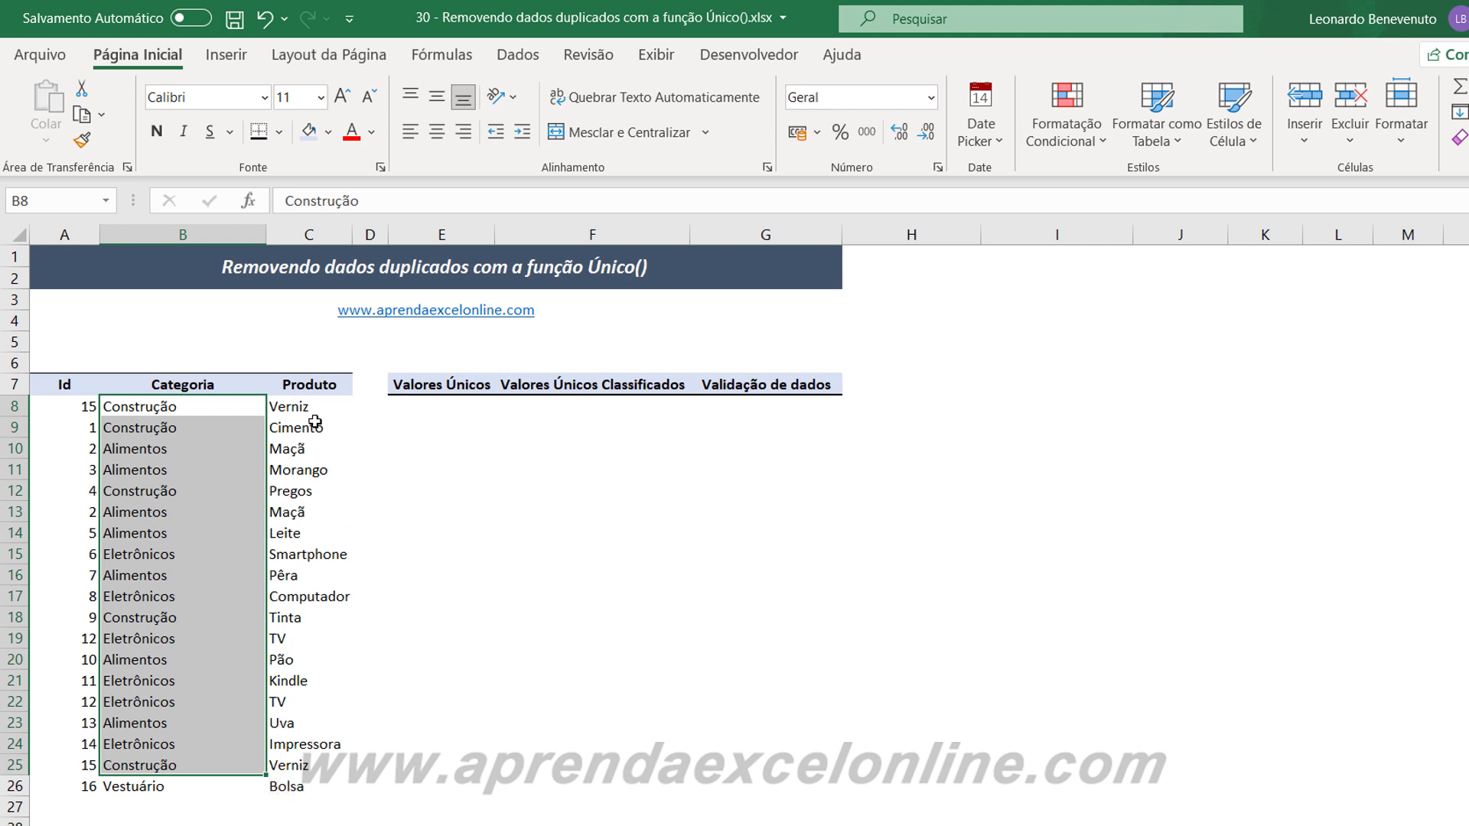
pyautogui.moveTo(310, 407); pyautogui.dragTo(302, 788)
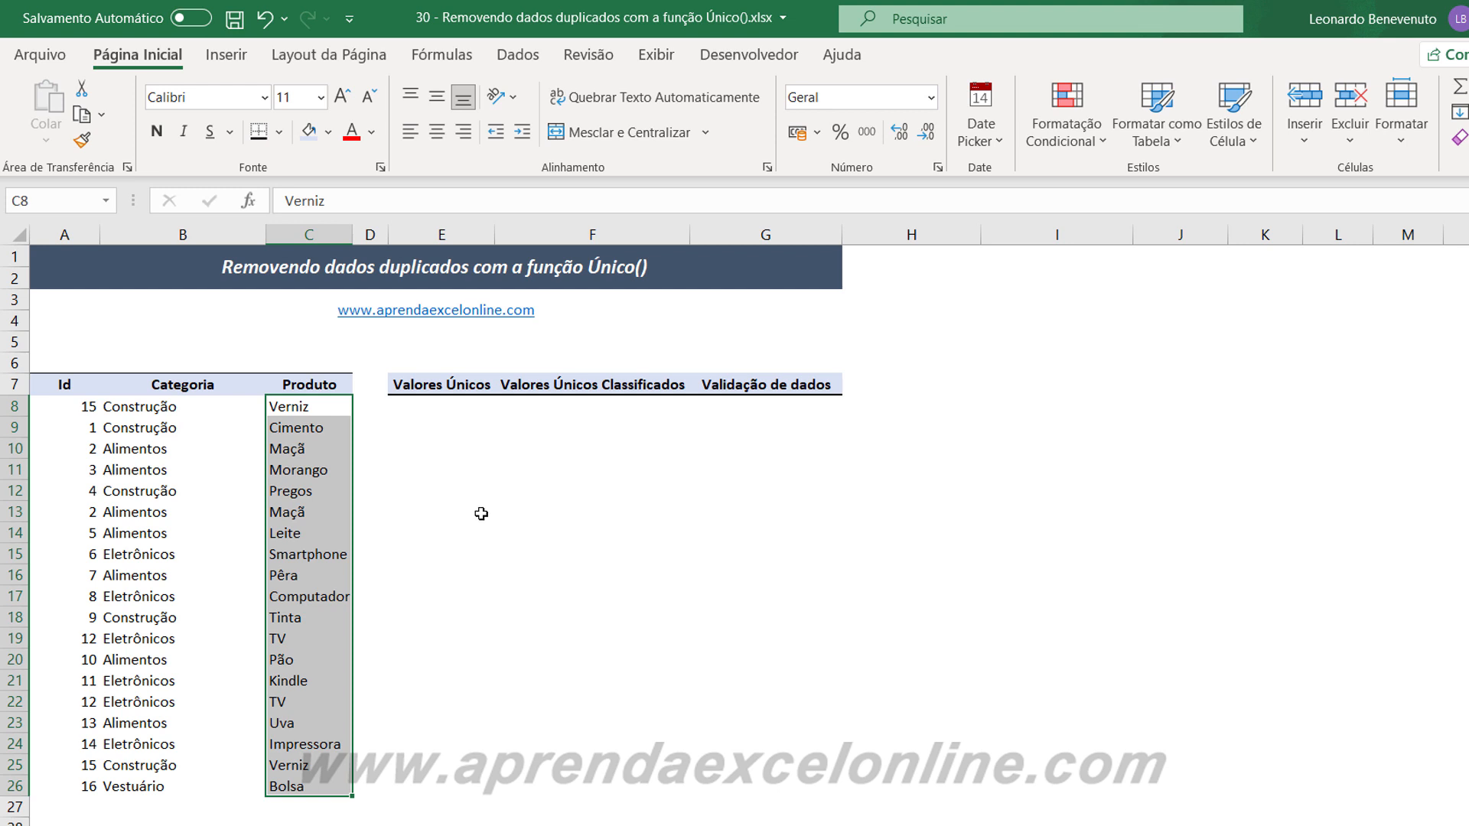
pyautogui.click(511, 484)
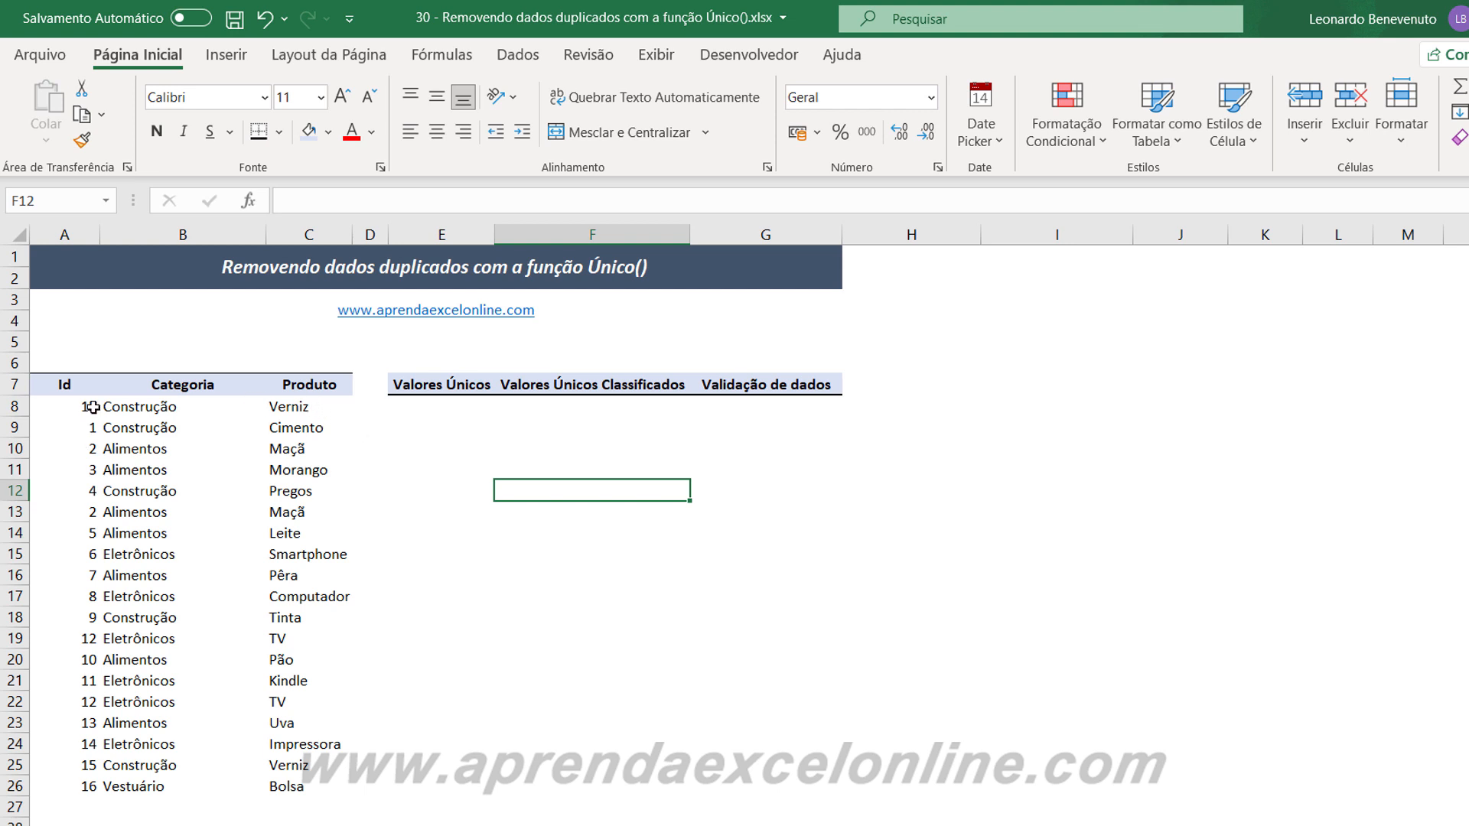
pyautogui.moveTo(92, 407); pyautogui.dragTo(318, 784)
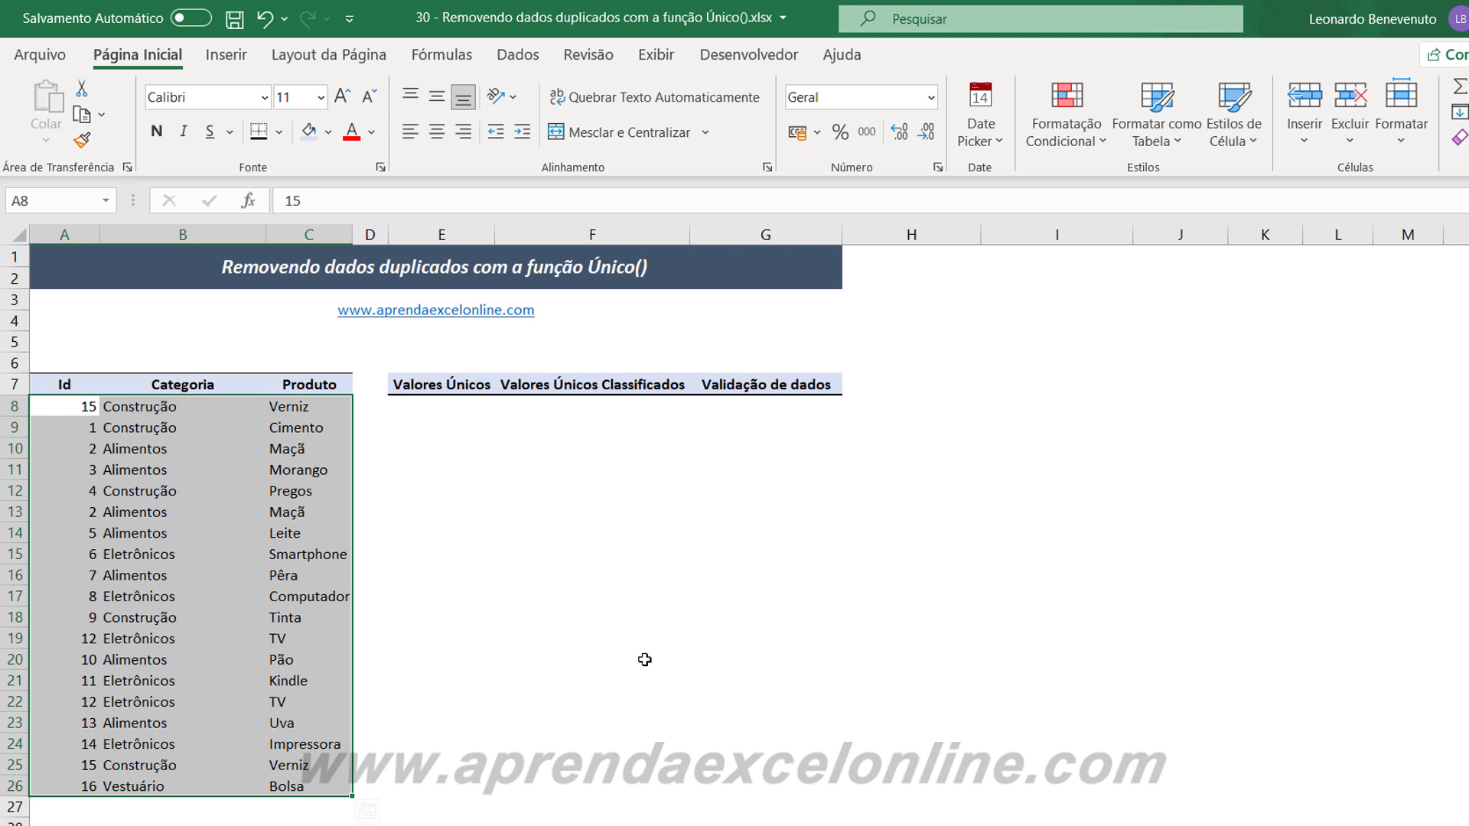
pyautogui.click(670, 596)
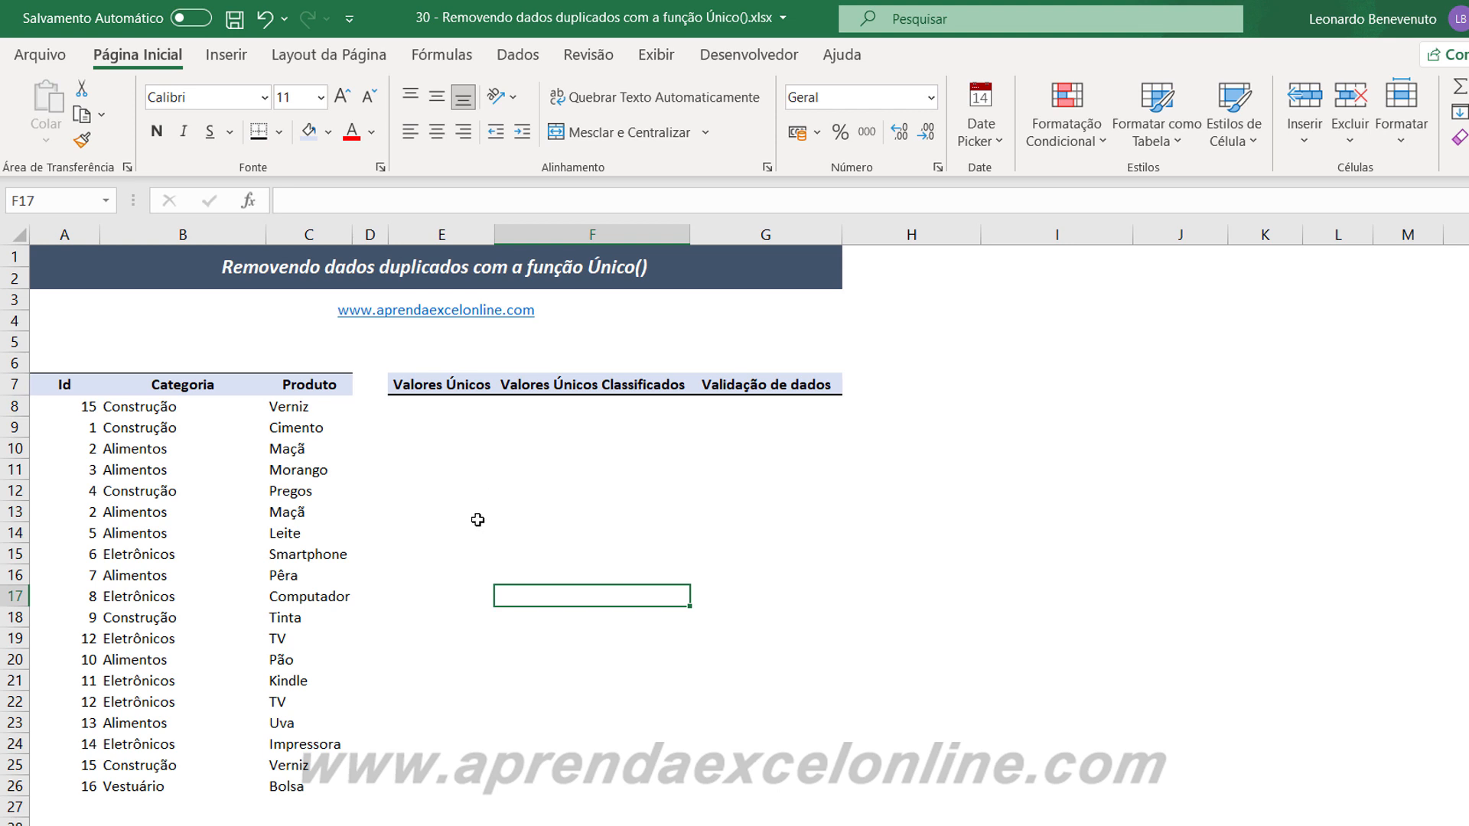
pyautogui.click(426, 583)
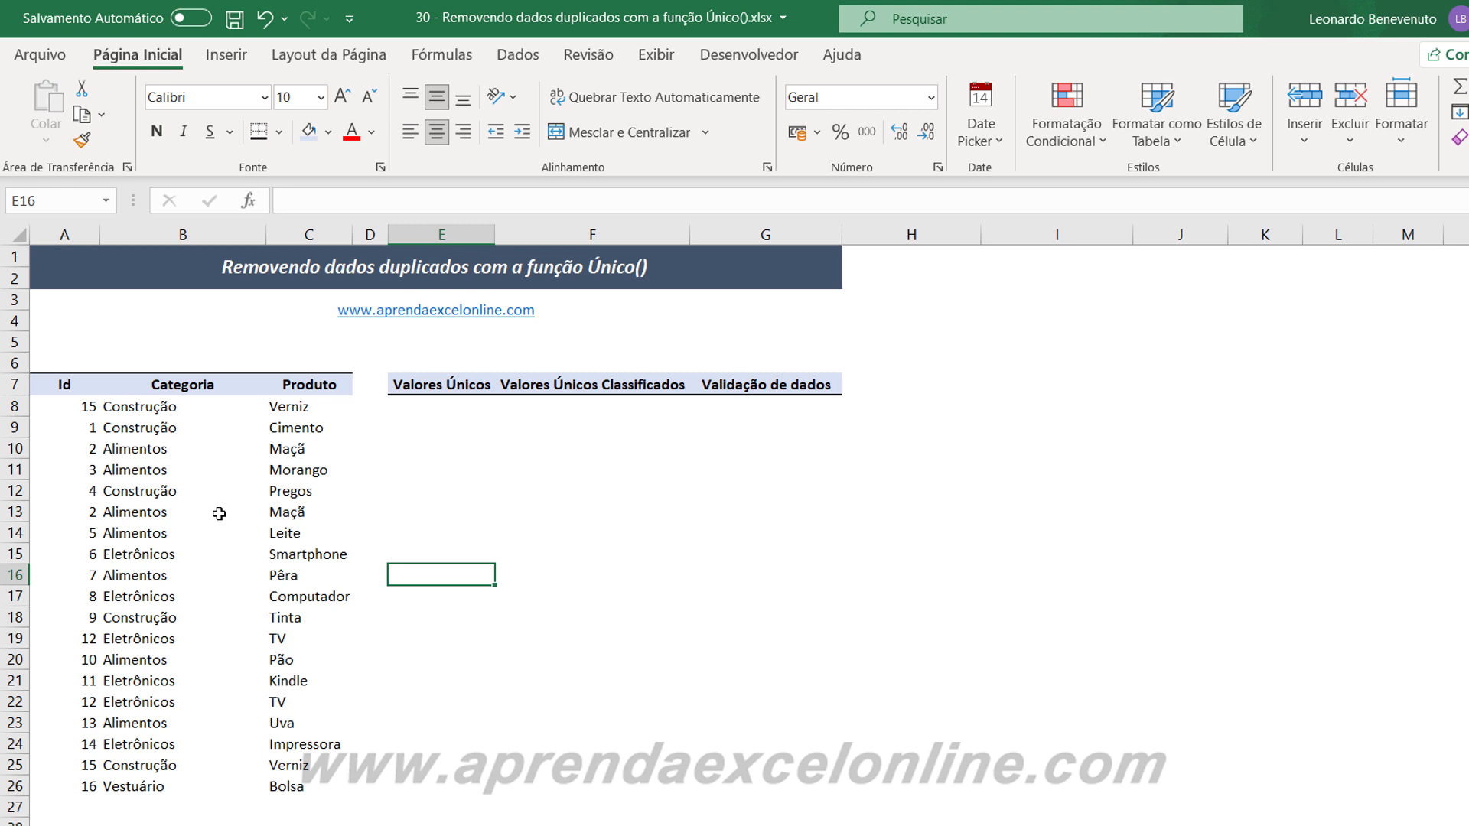
# Format the range A7:C26 as a table with headers, using a light black-and-grey banded style.
pyautogui.click(176, 534)
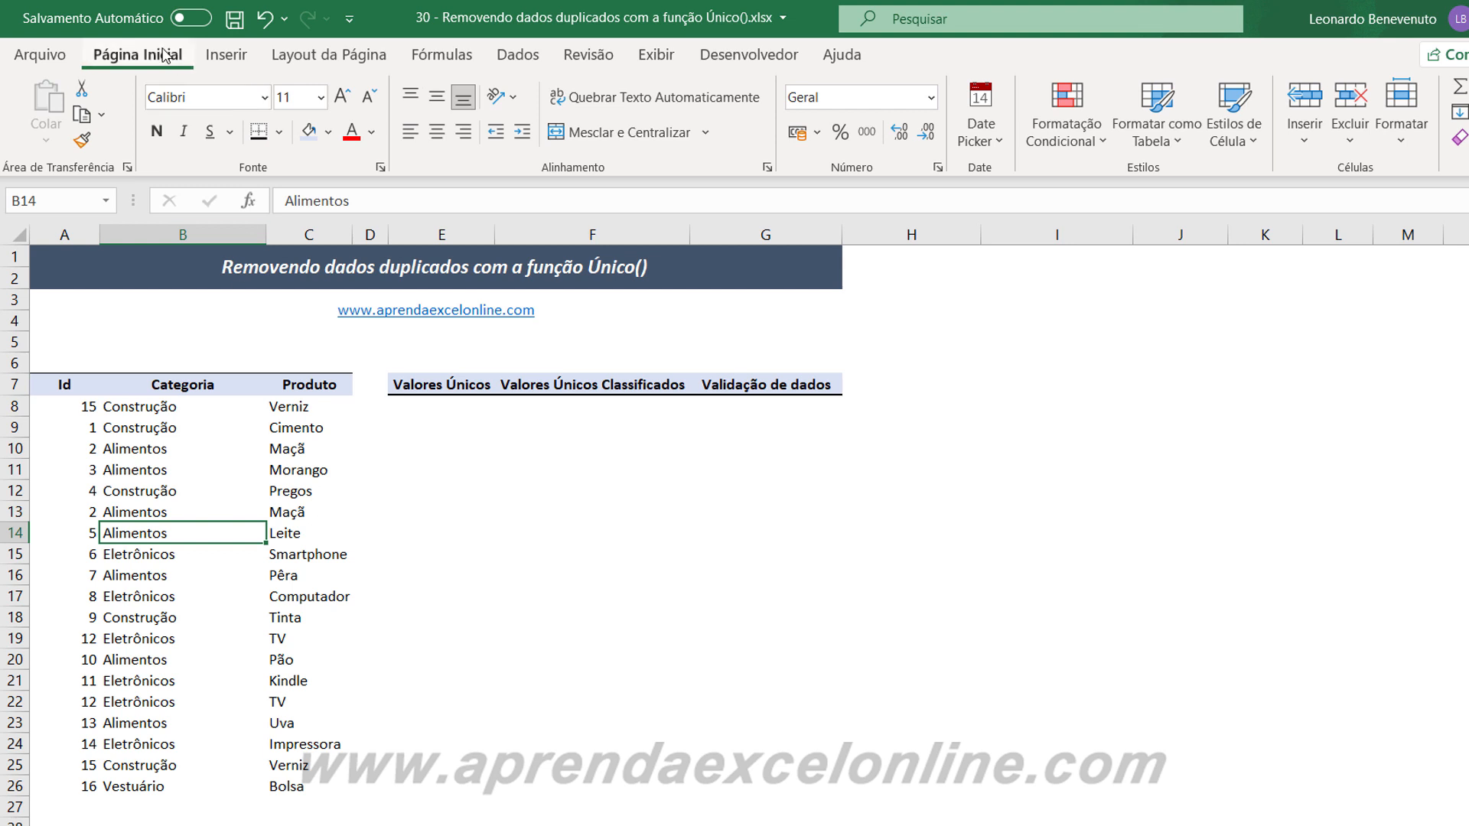
pyautogui.click(1162, 142)
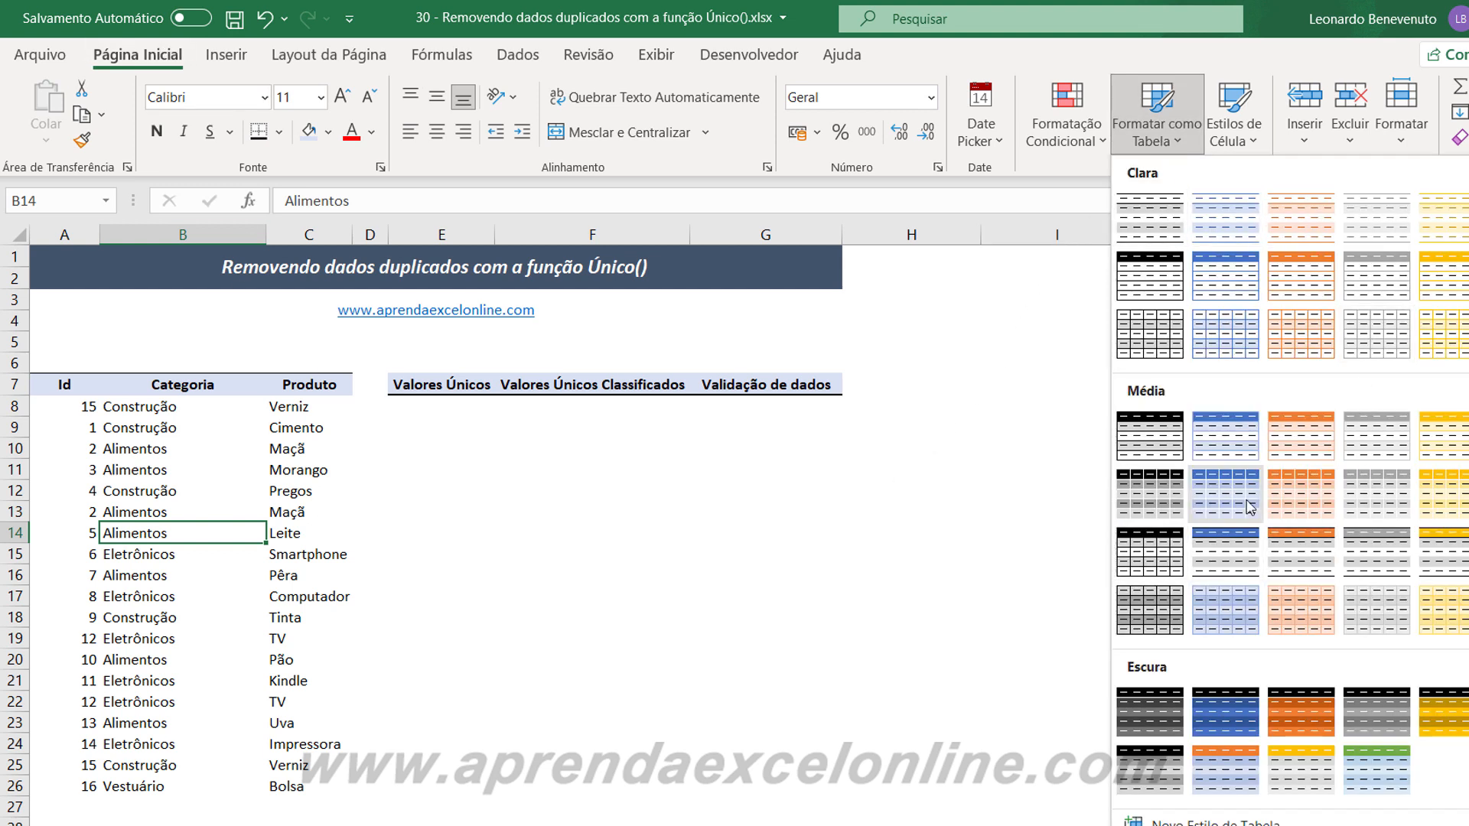
pyautogui.click(1140, 336)
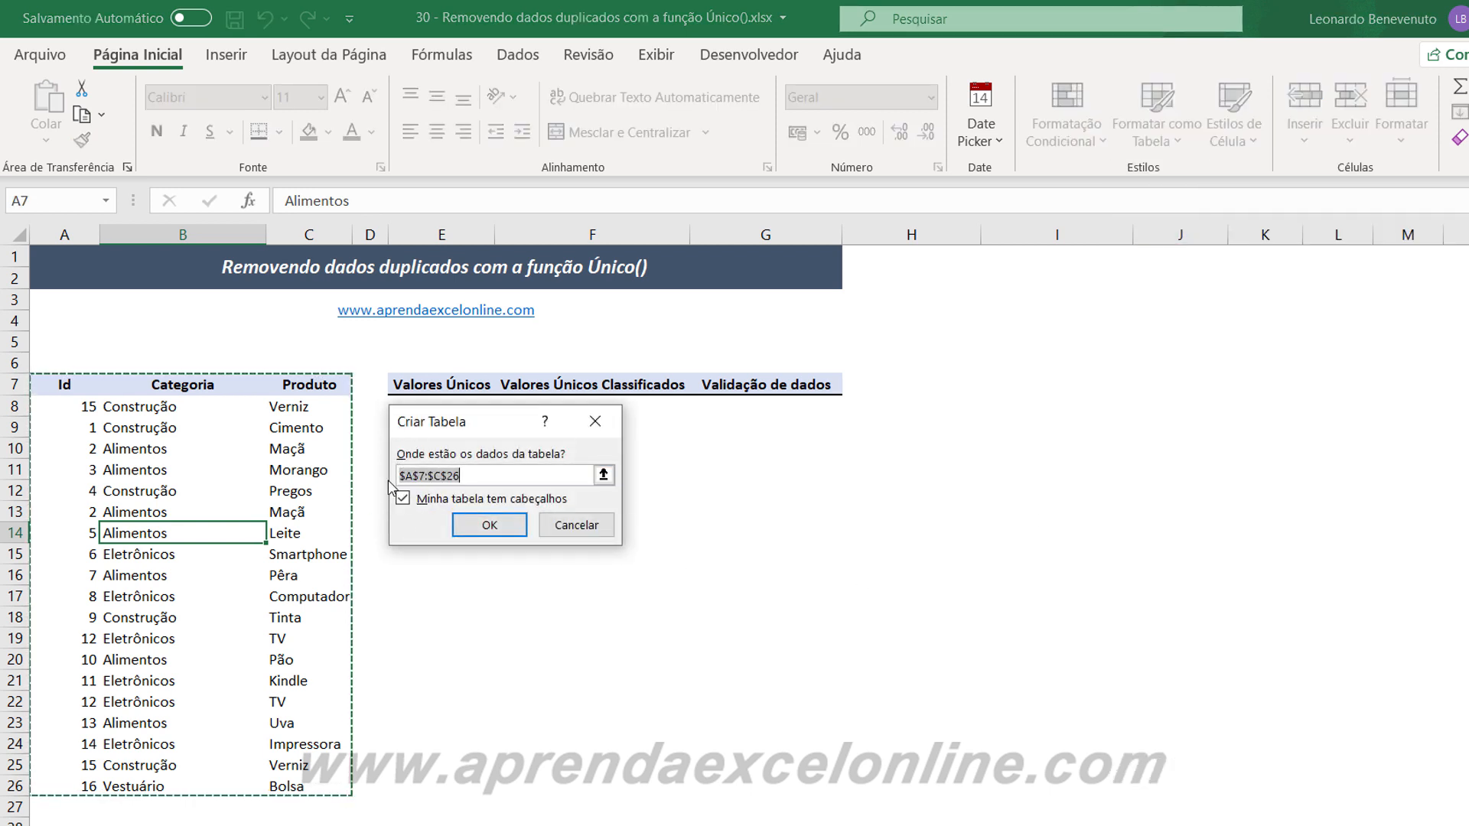
pyautogui.click(492, 527)
pyautogui.click(511, 577)
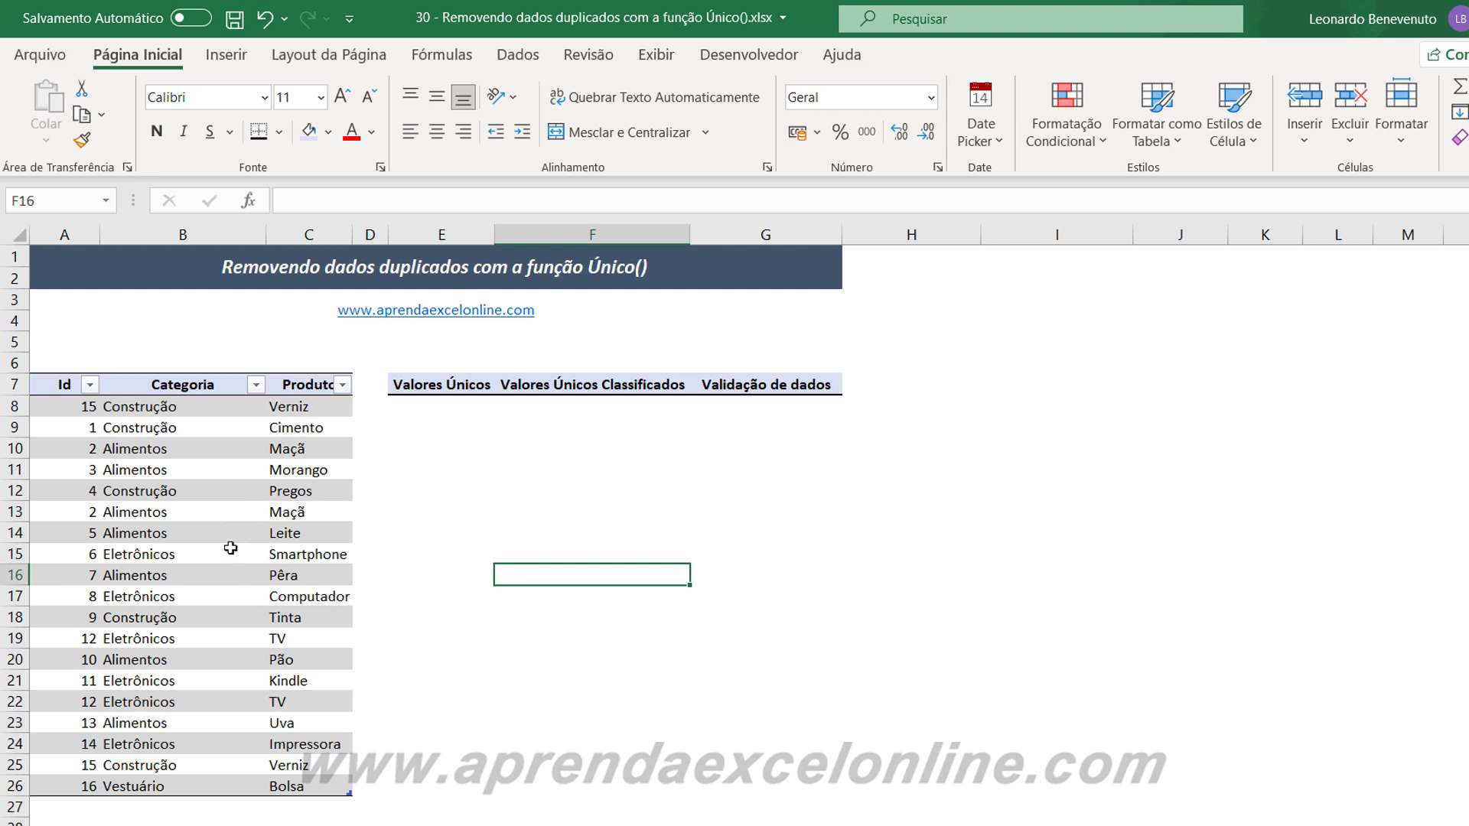
# Rename the new Id, Categoria and Produto table as matriz.
pyautogui.click(165, 514)
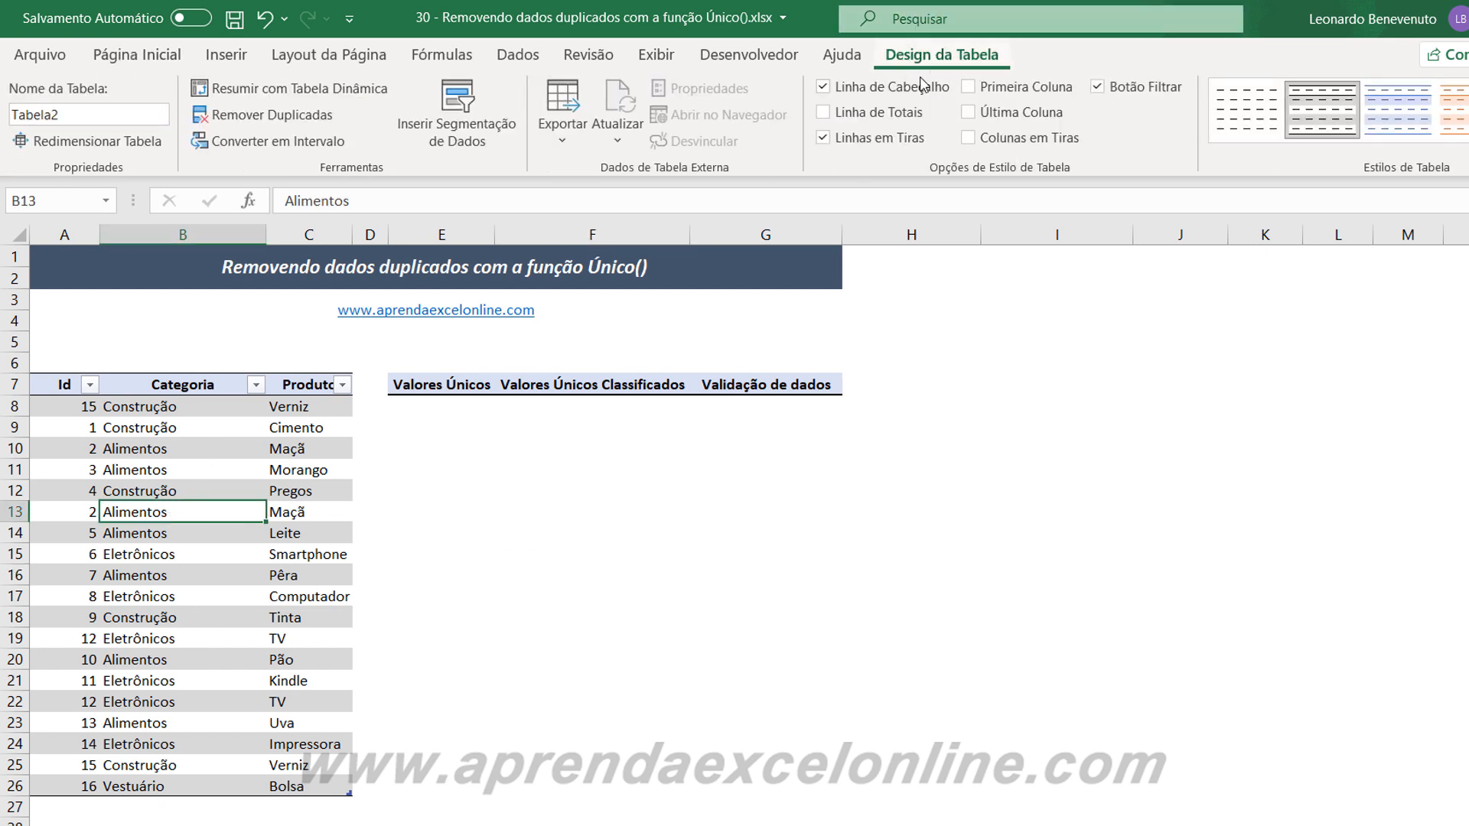
pyautogui.click(92, 115)
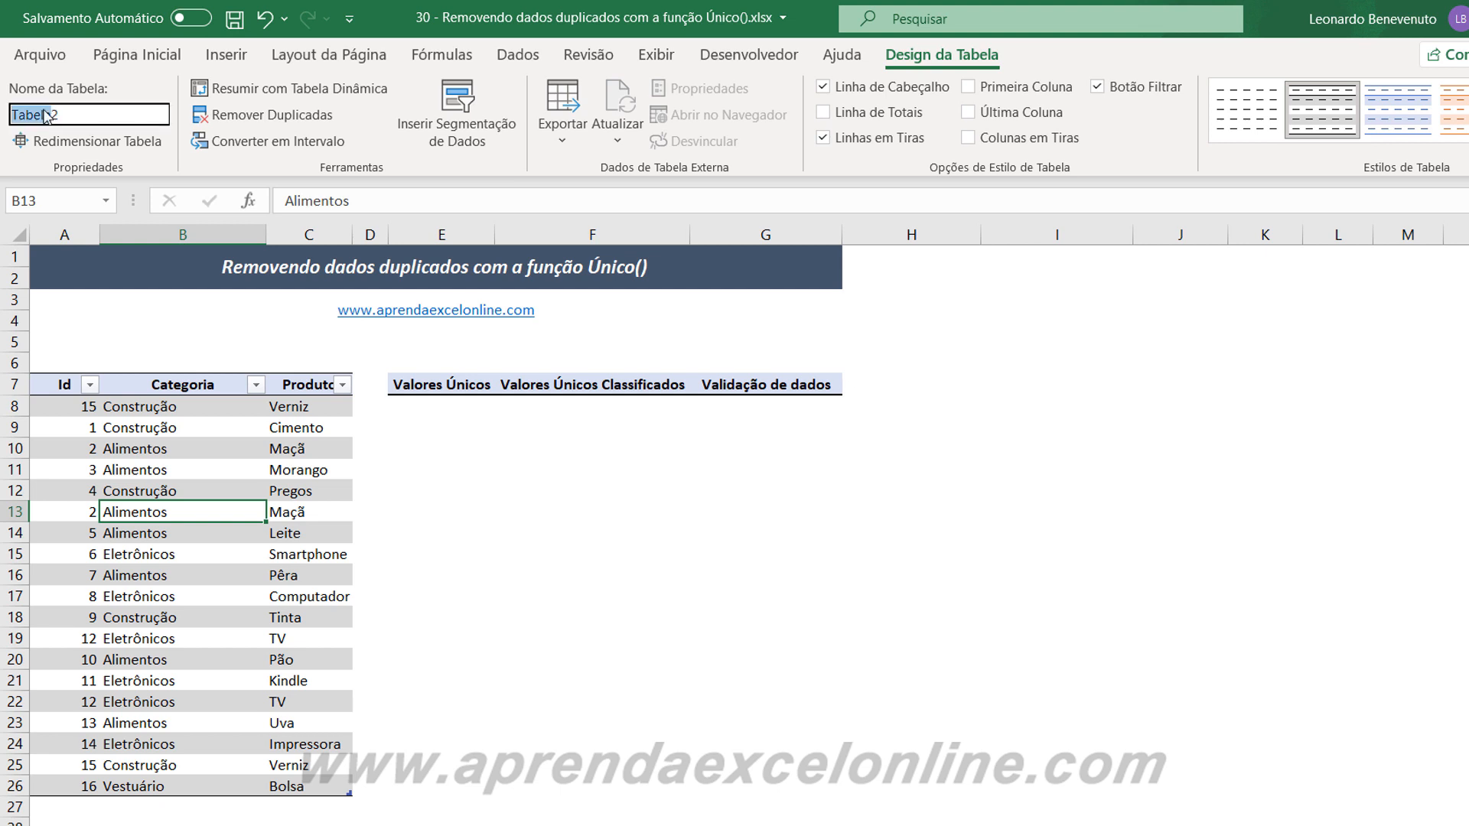
pyautogui.doubleClick(92, 115)
pyautogui.write('matriz')
pyautogui.press('Return')
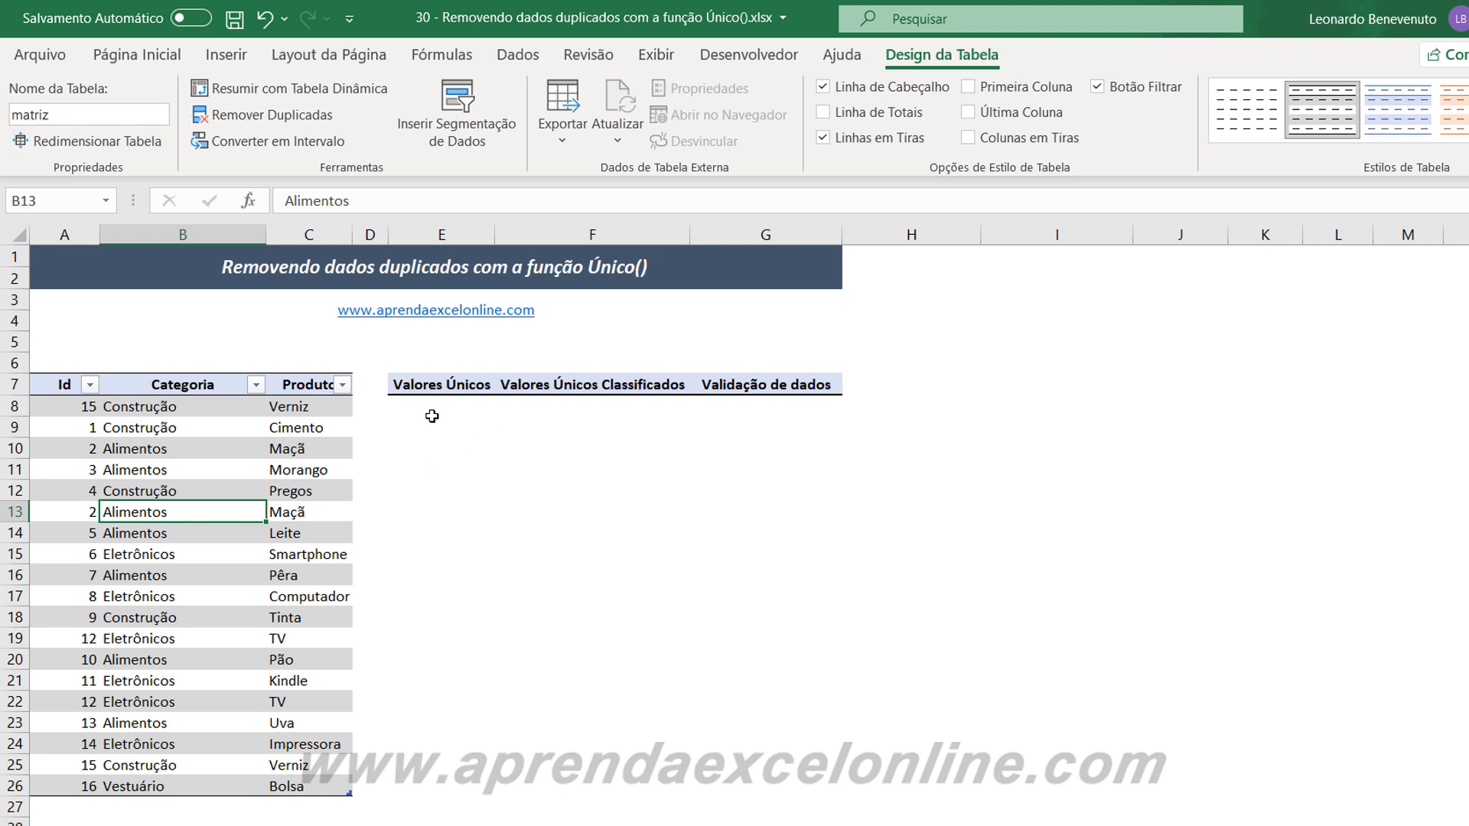
# Enter the formula =ÚNICO(matriz) in cell E8 to list the table's records without duplicates.
pyautogui.press('Up')
pyautogui.press('Right')
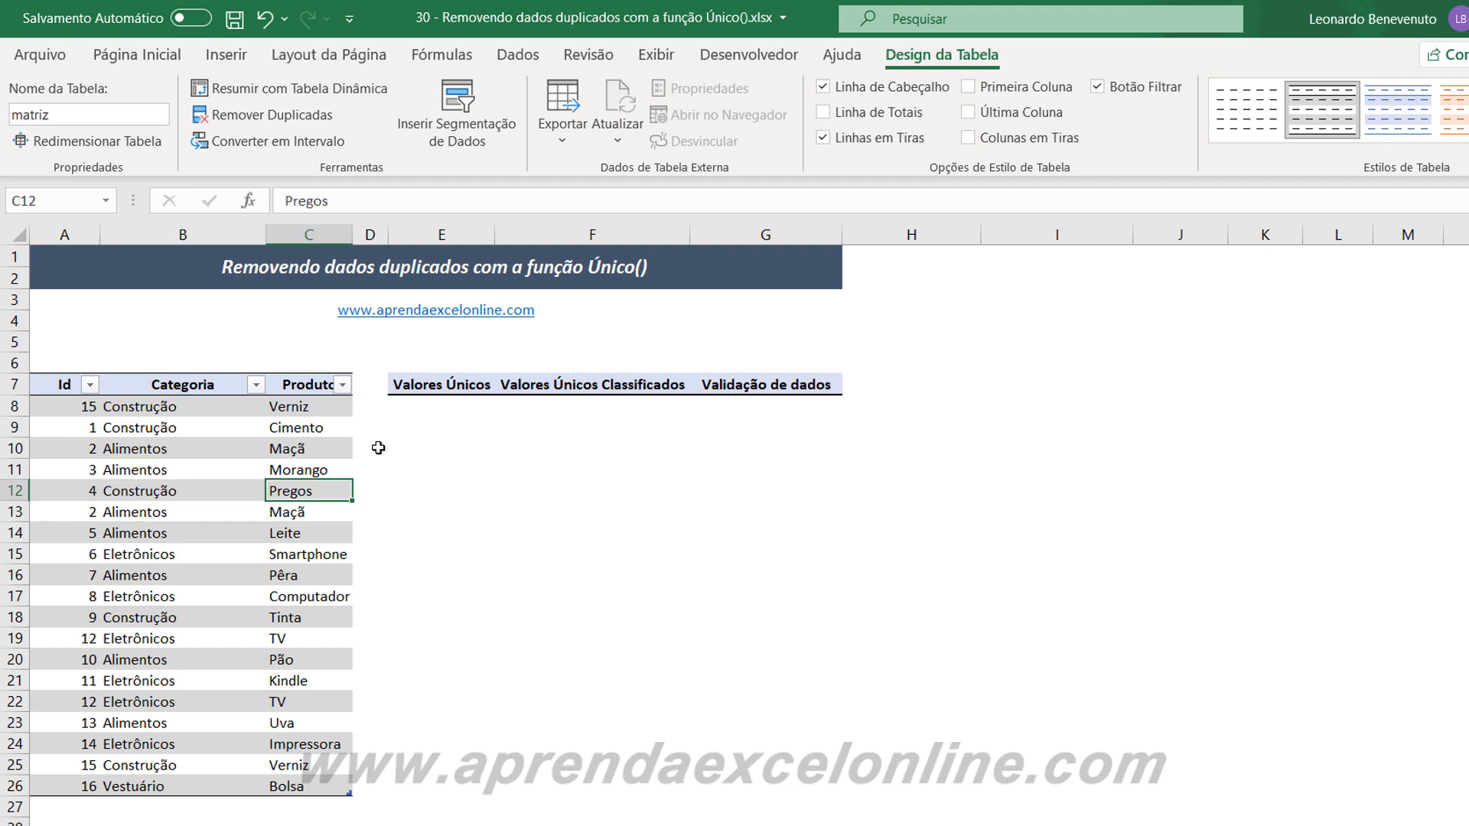
pyautogui.click(450, 411)
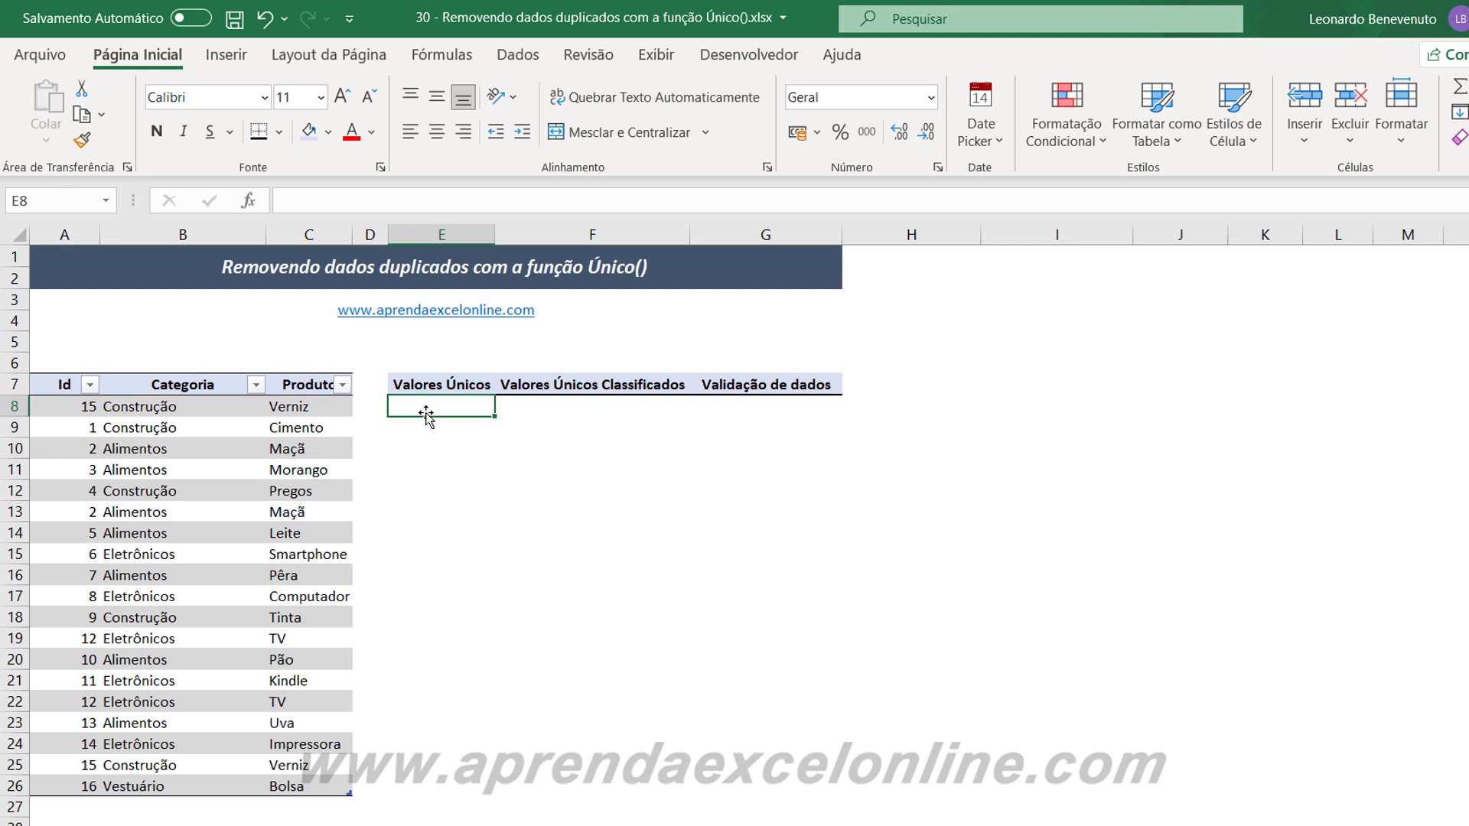
pyautogui.write('=')
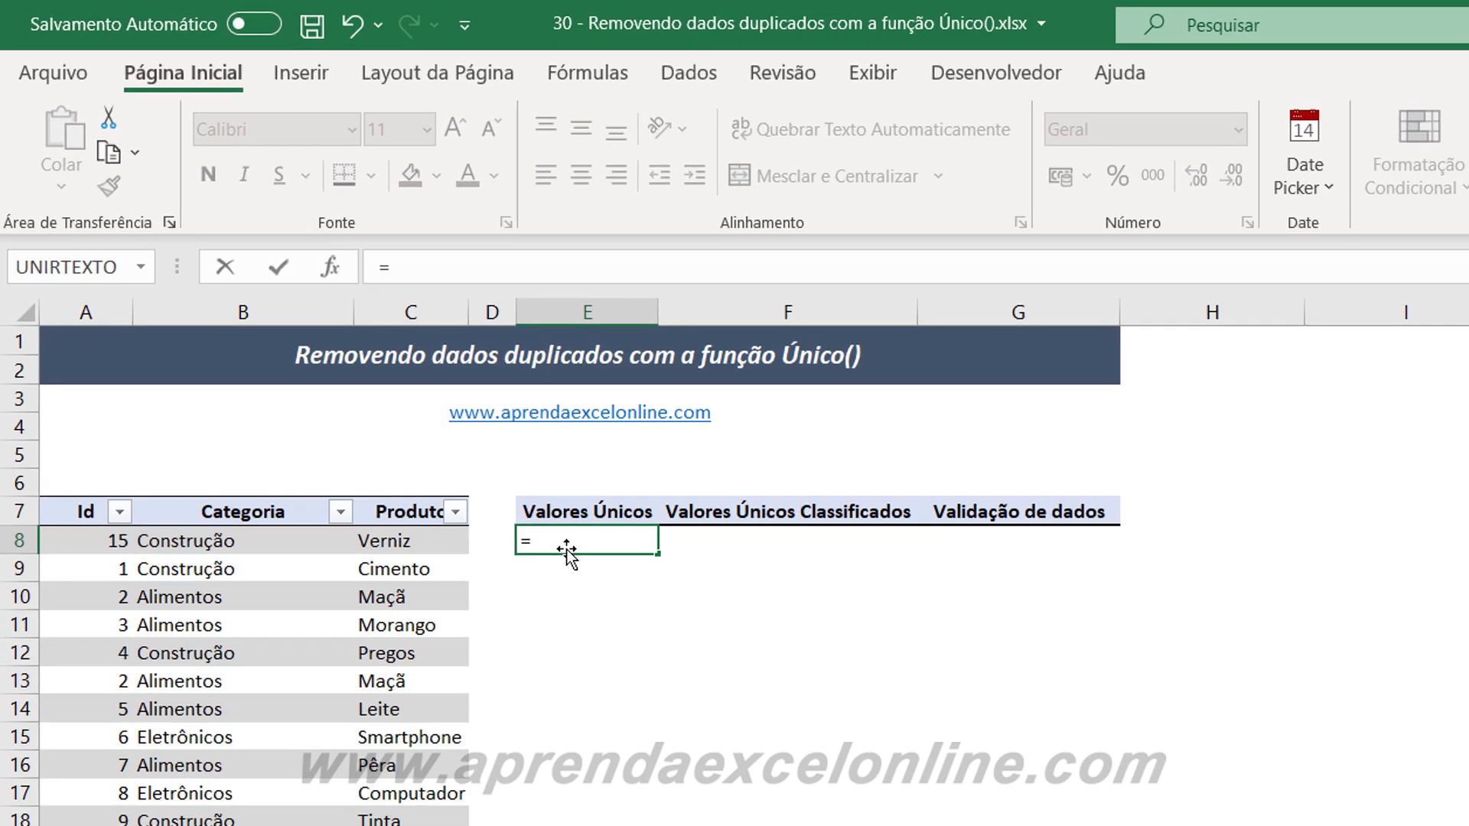
pyautogui.write('úni')
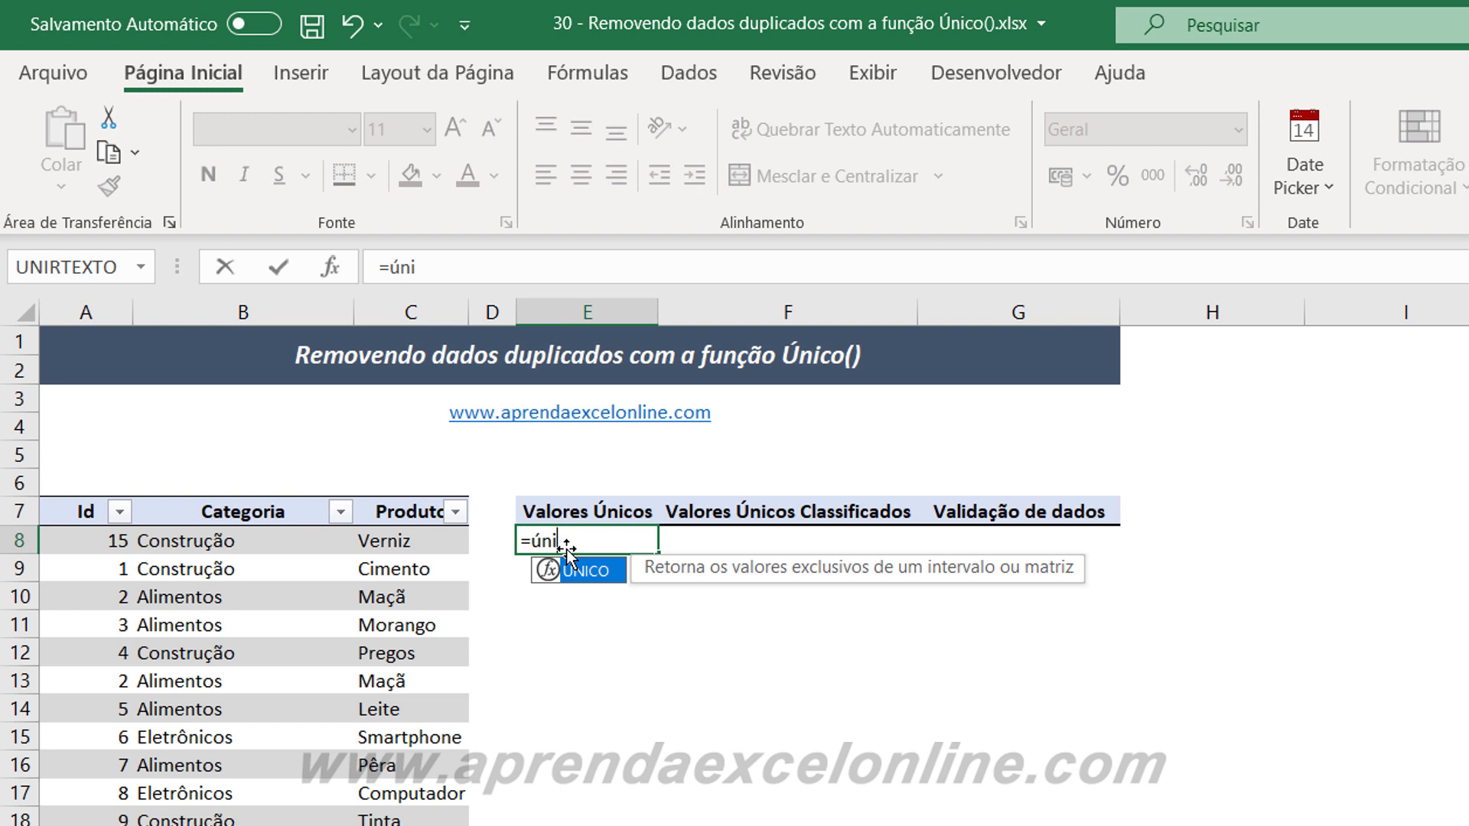
pyautogui.press('Tab')
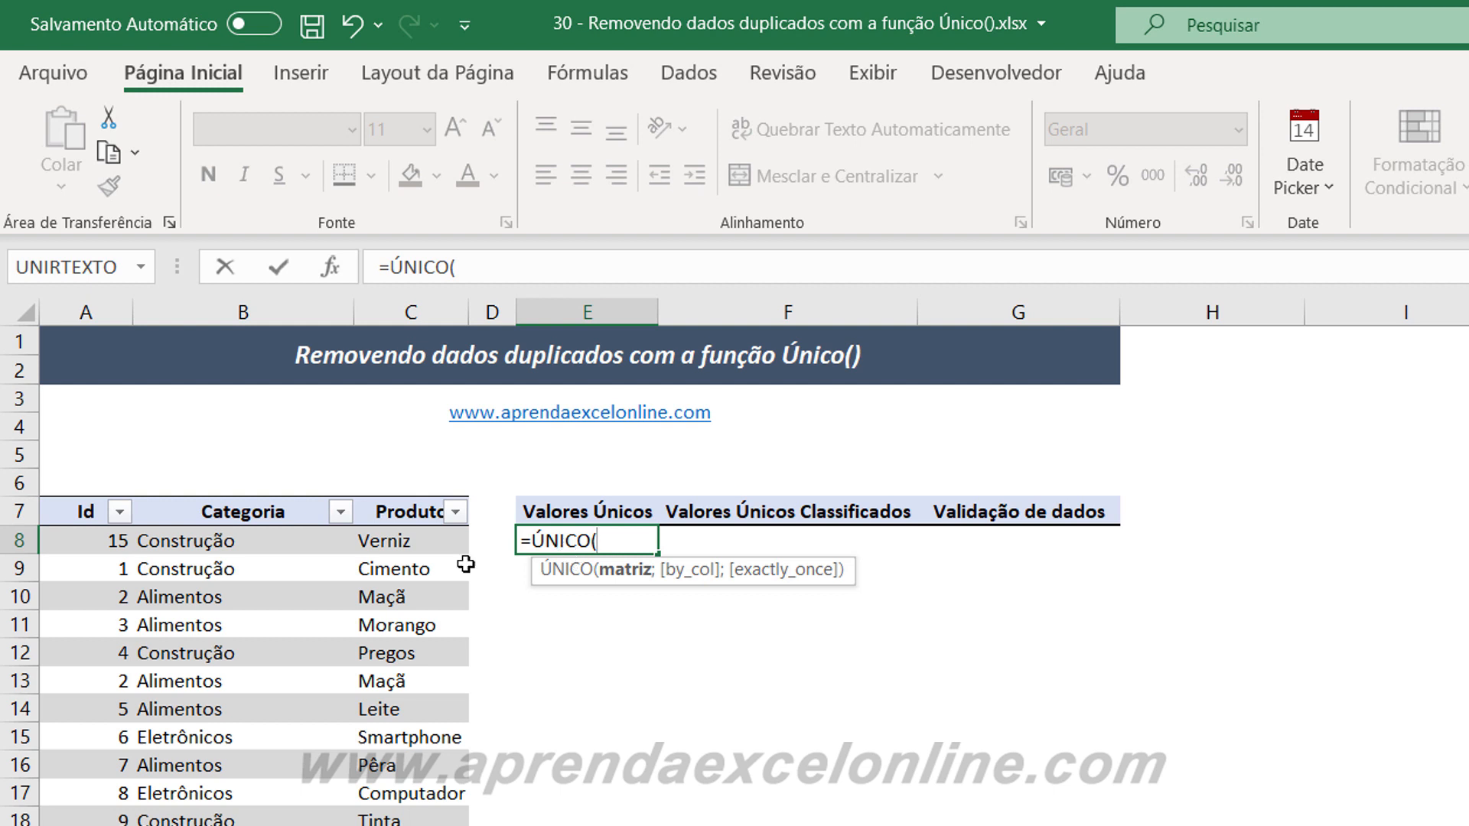
pyautogui.moveTo(89, 538); pyautogui.dragTo(321, 799)
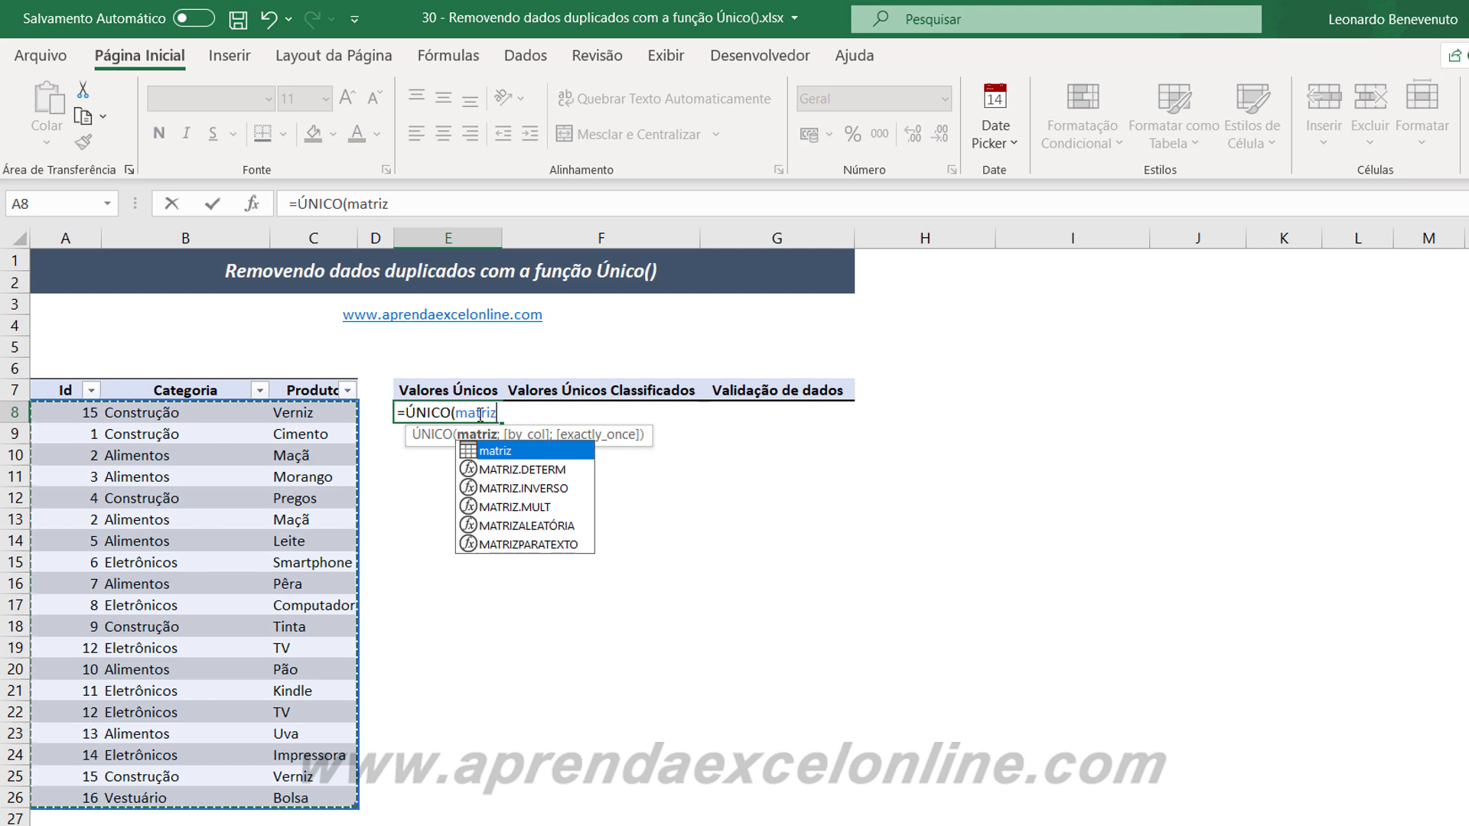
pyautogui.write(')')
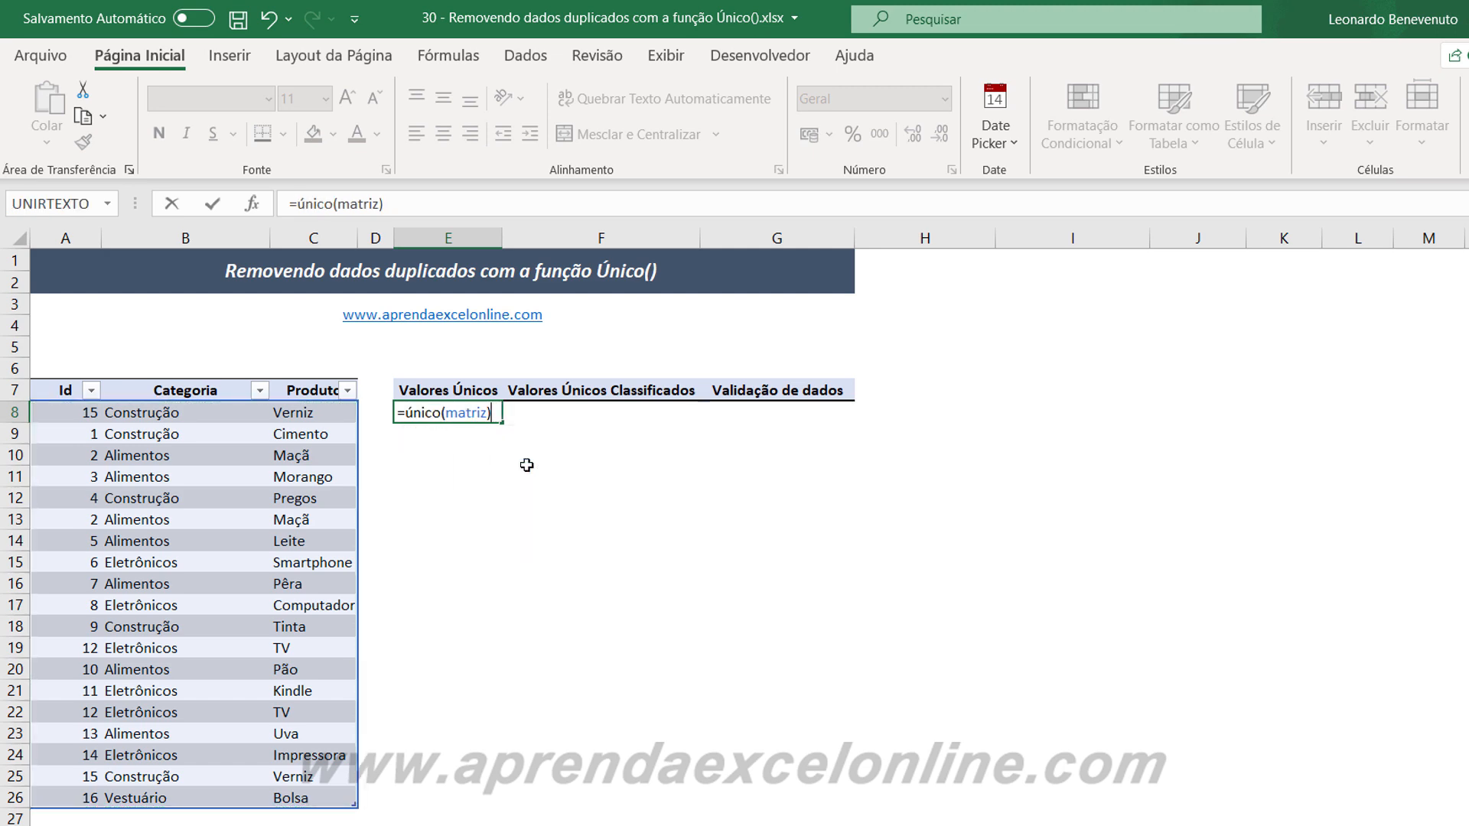
pyautogui.press('Return')
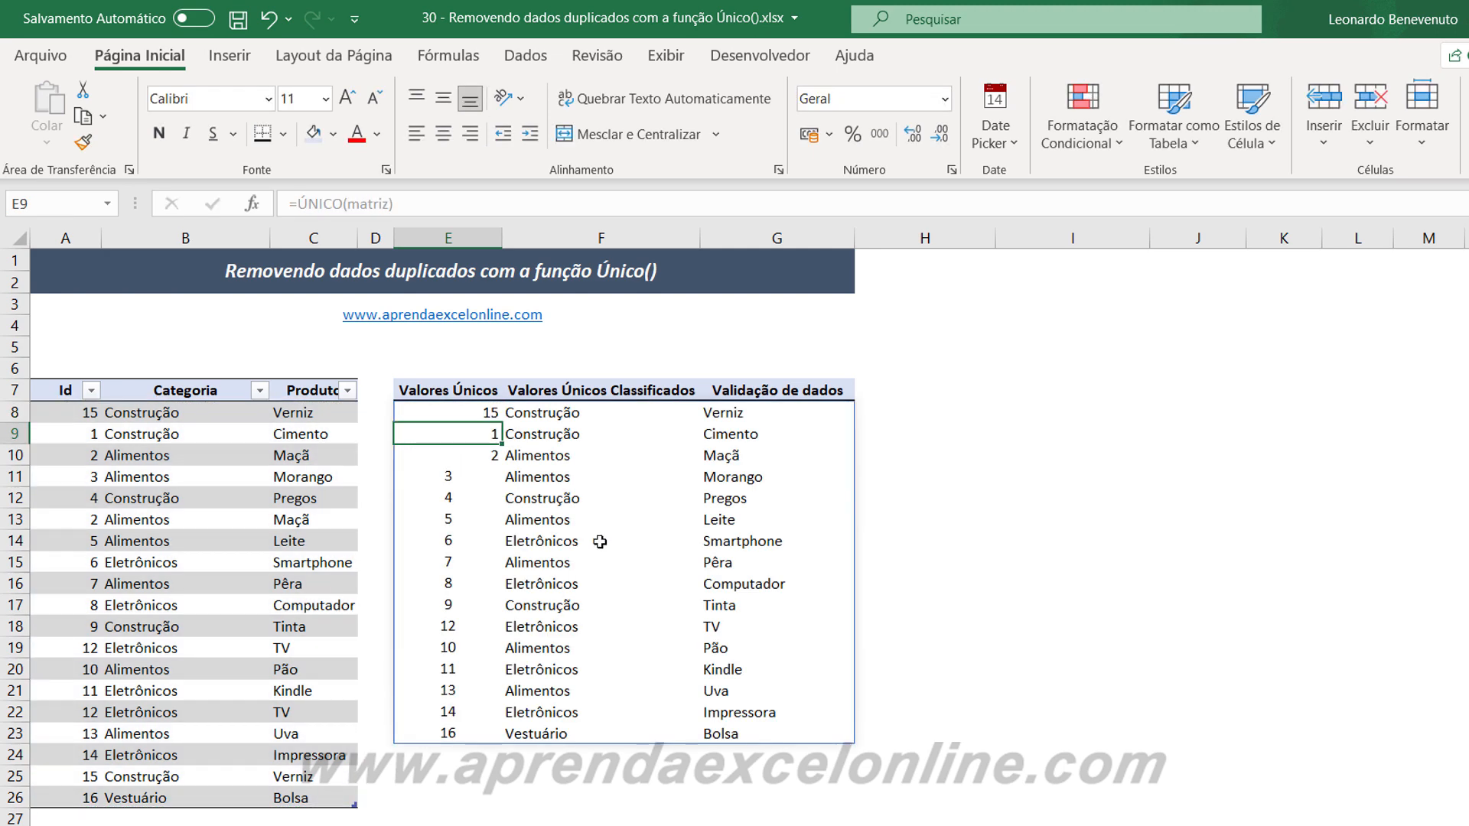
# Compare the unique list in E8:G23 with the source table, checking its last rows and the repeated Maçã rows 10 and 13.
pyautogui.click(1003, 713)
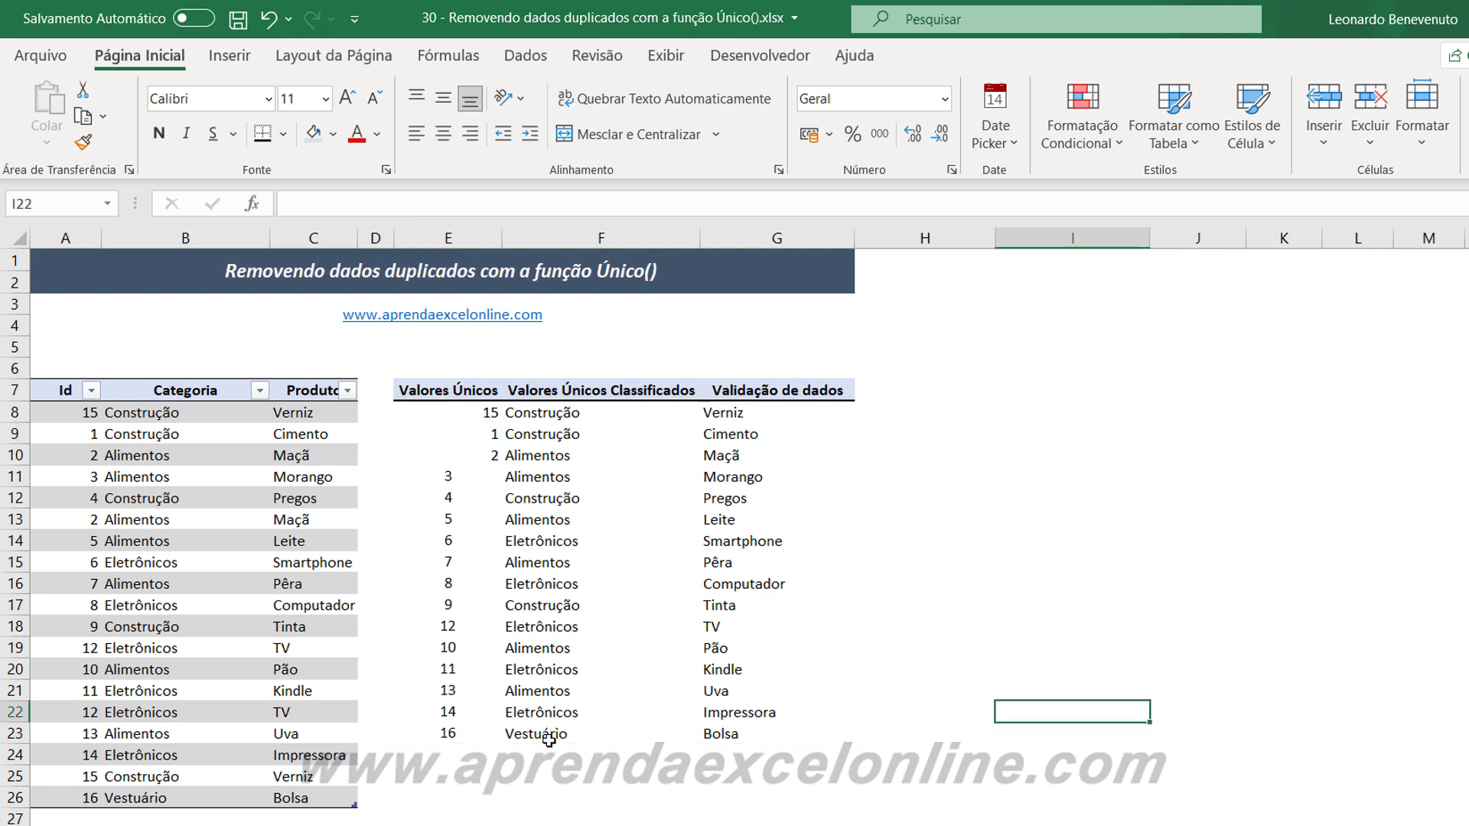
pyautogui.moveTo(536, 413); pyautogui.dragTo(535, 732)
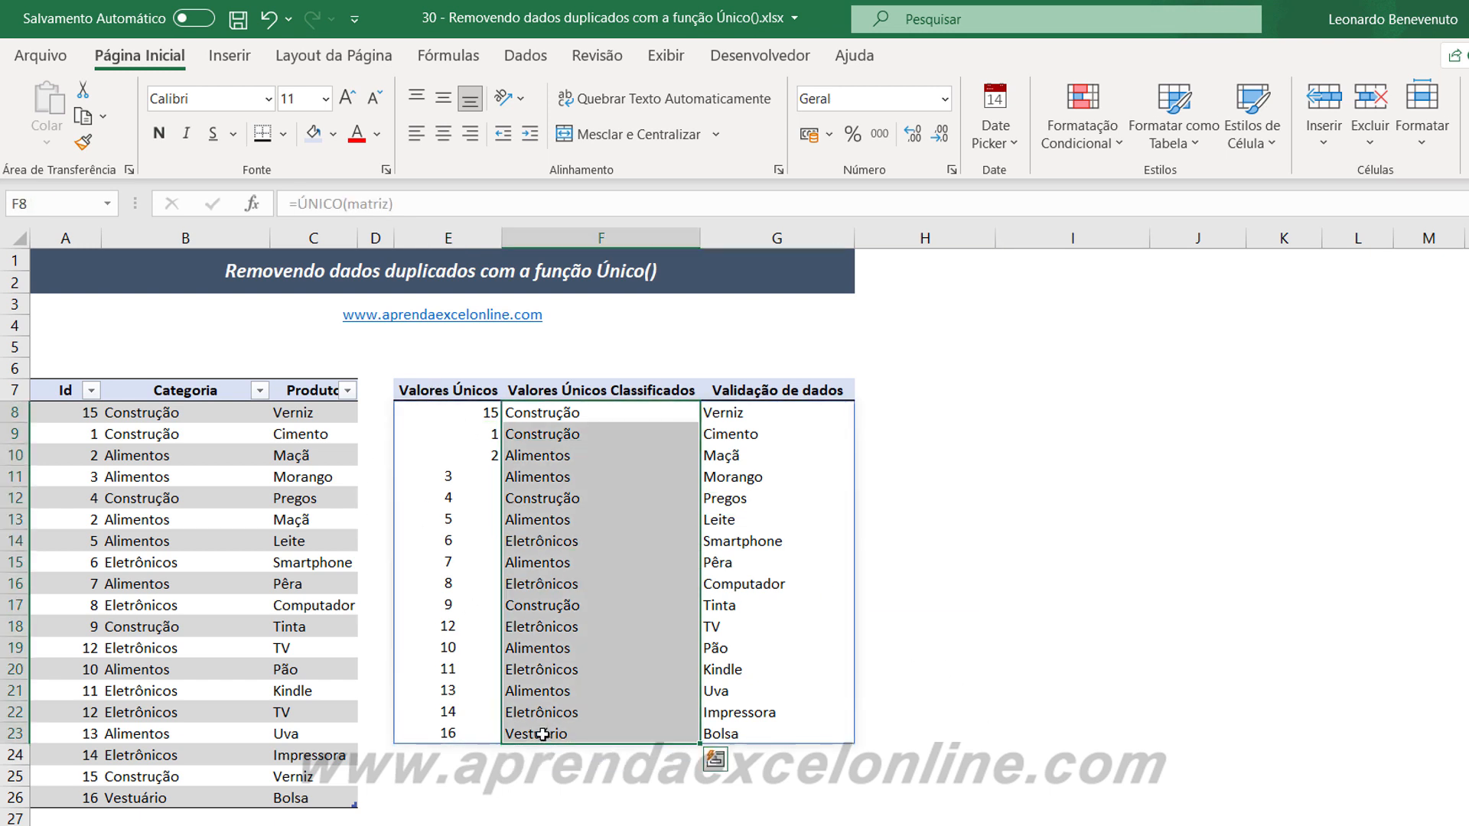
pyautogui.click(365, 795)
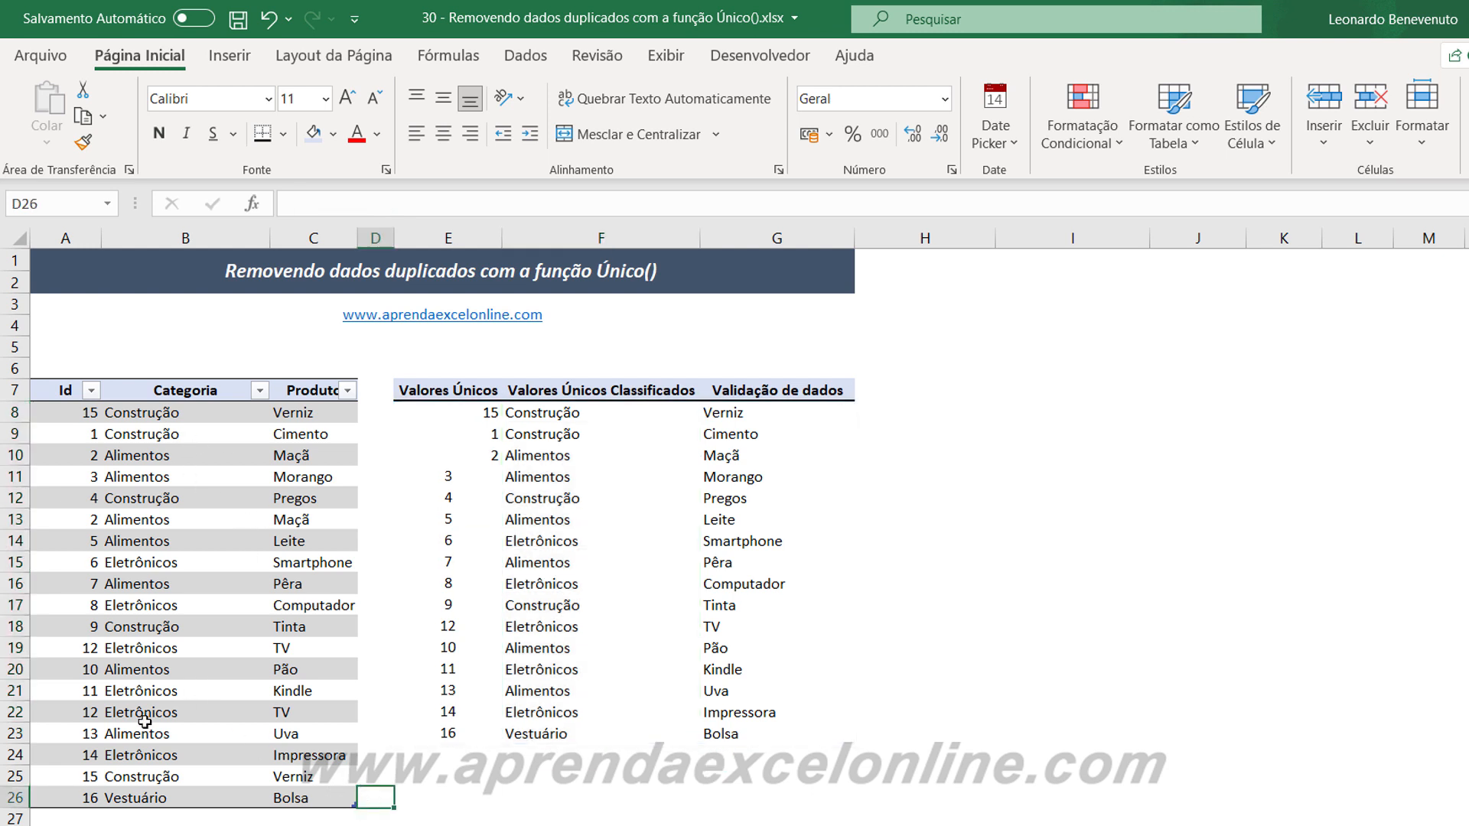
pyautogui.click(12, 755)
pyautogui.click(14, 776)
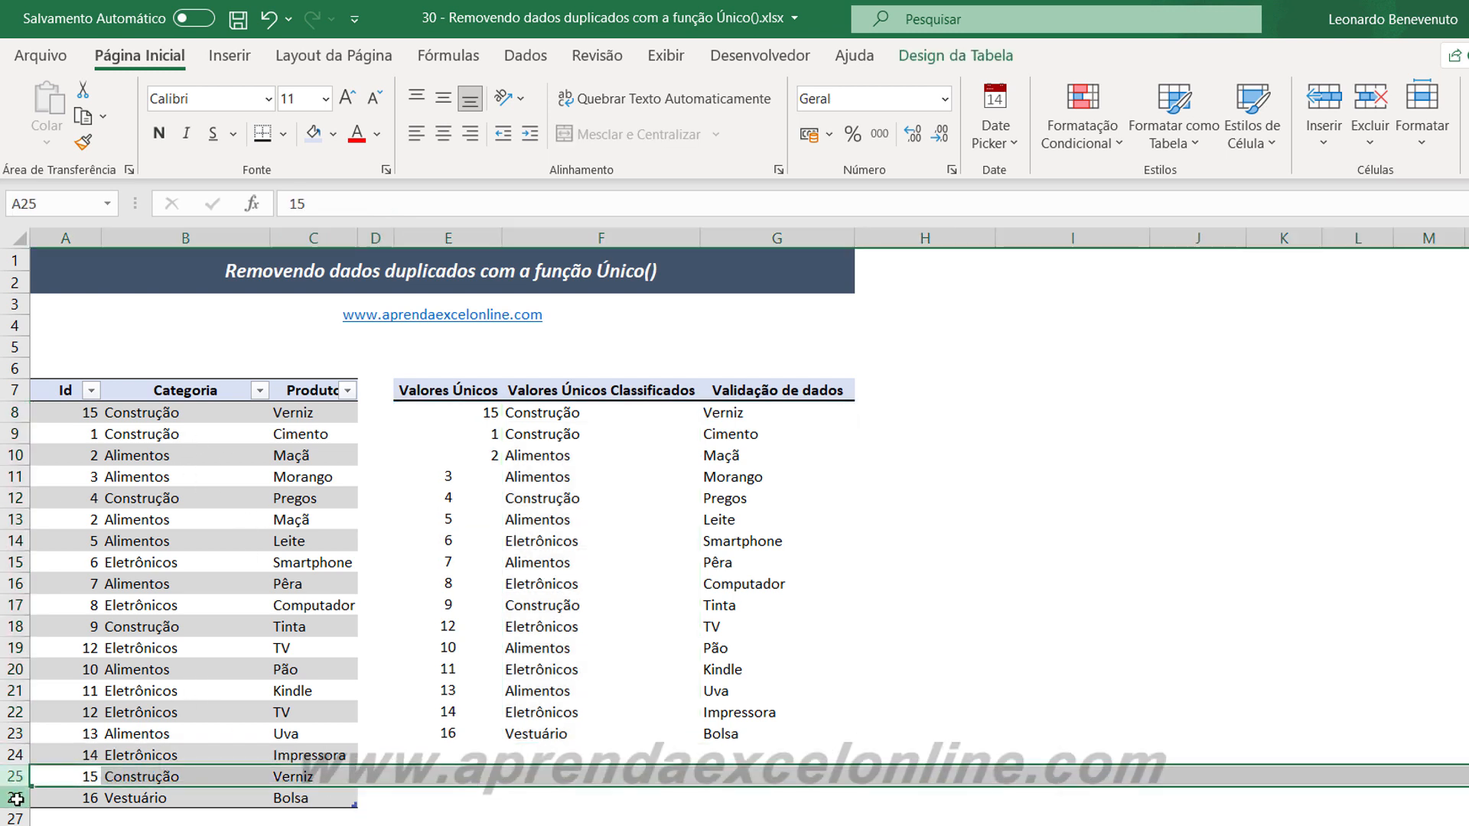
pyautogui.click(14, 798)
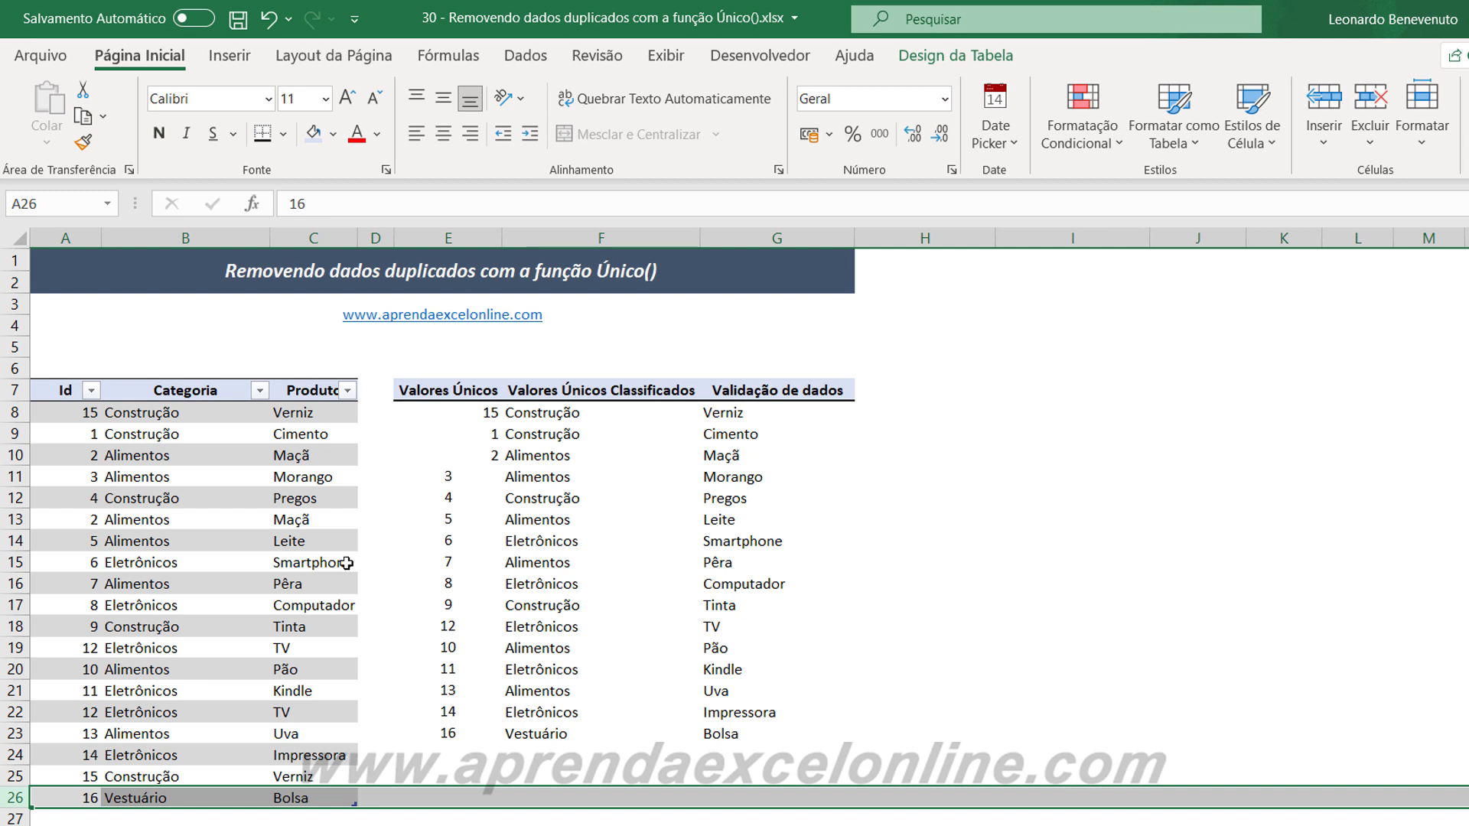
pyautogui.click(262, 539)
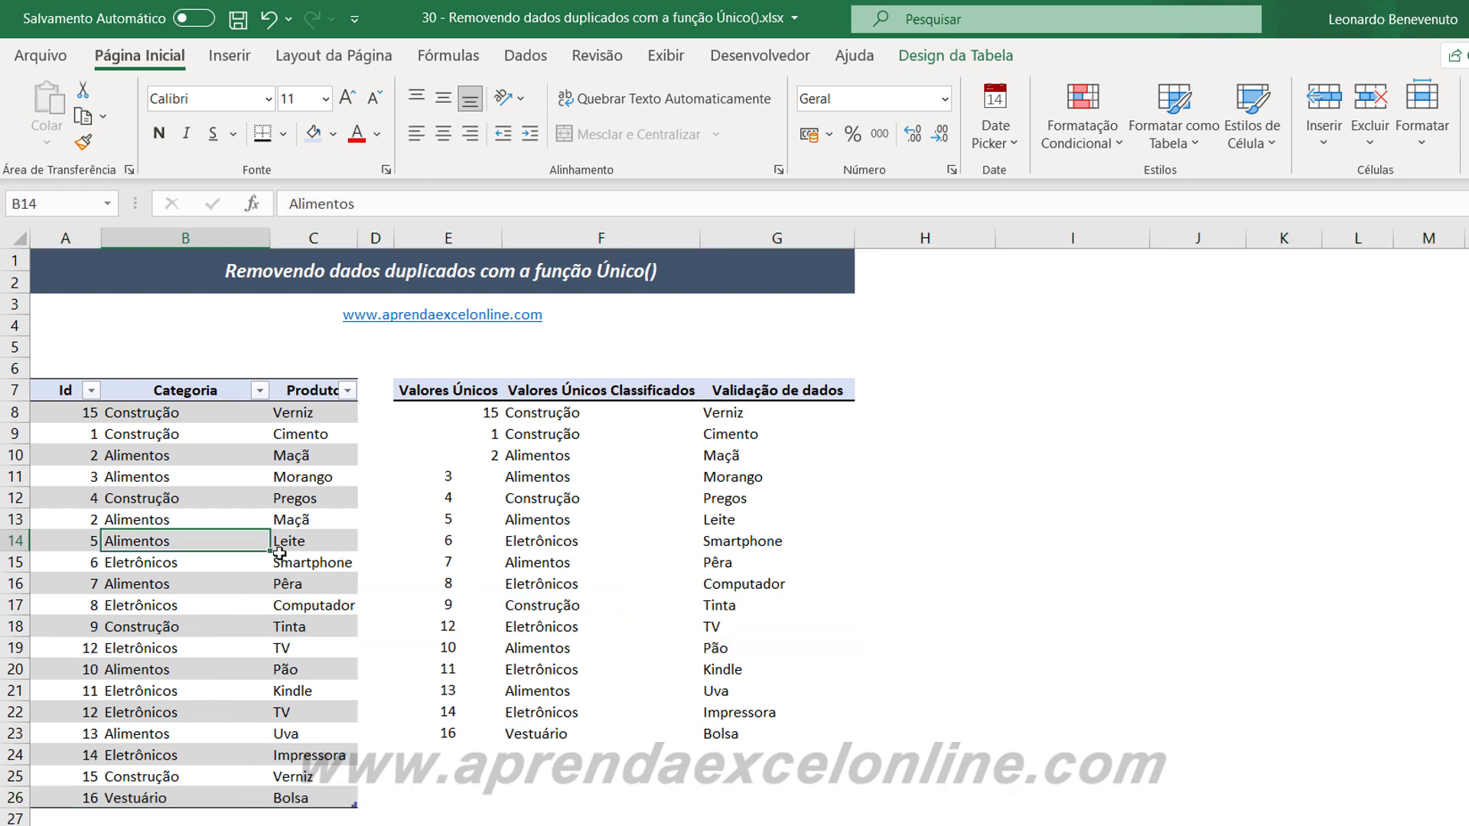
pyautogui.click(15, 519)
pyautogui.click(15, 498)
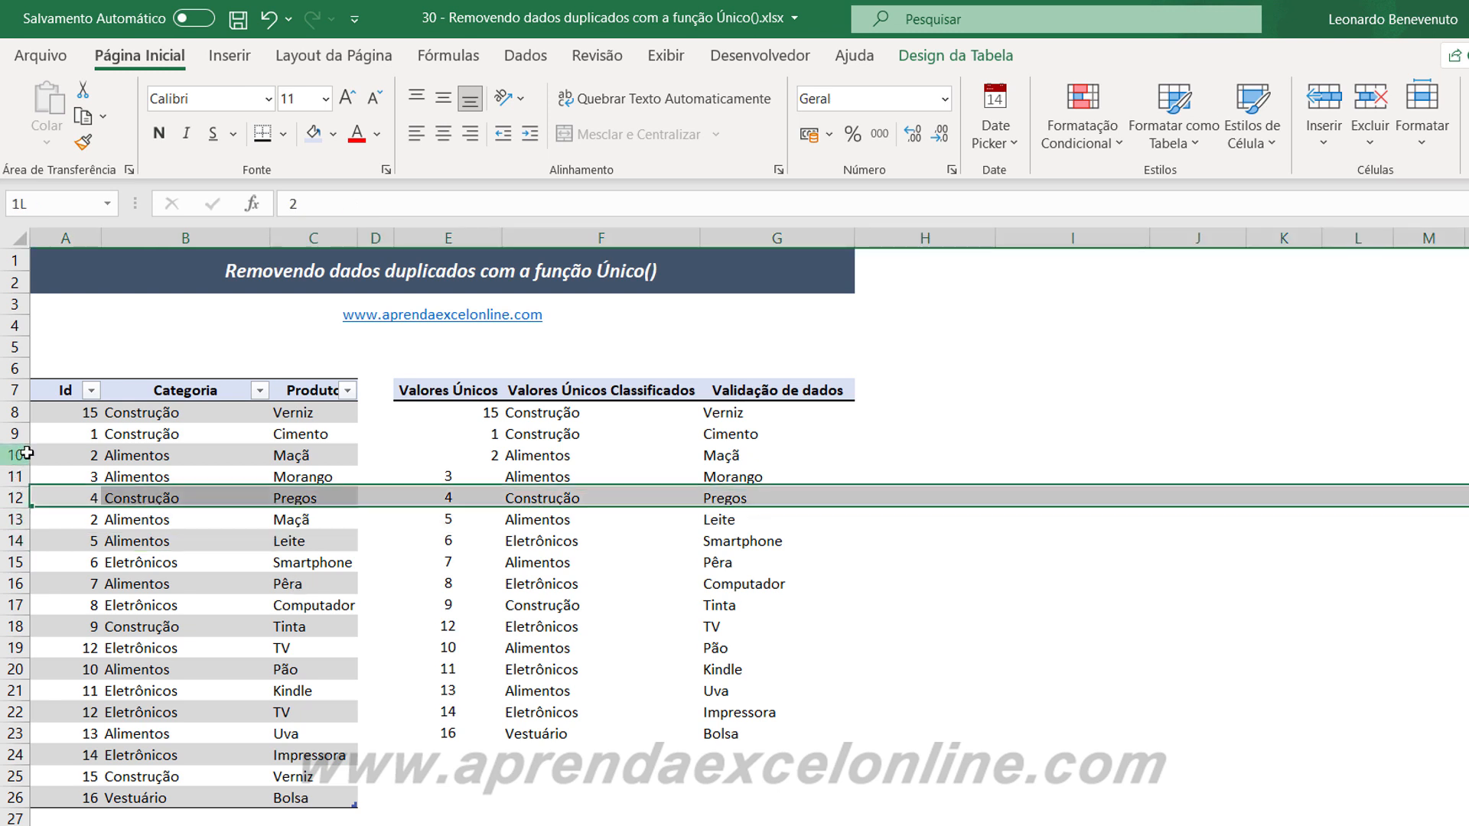
pyautogui.click(16, 455)
pyautogui.click(775, 540)
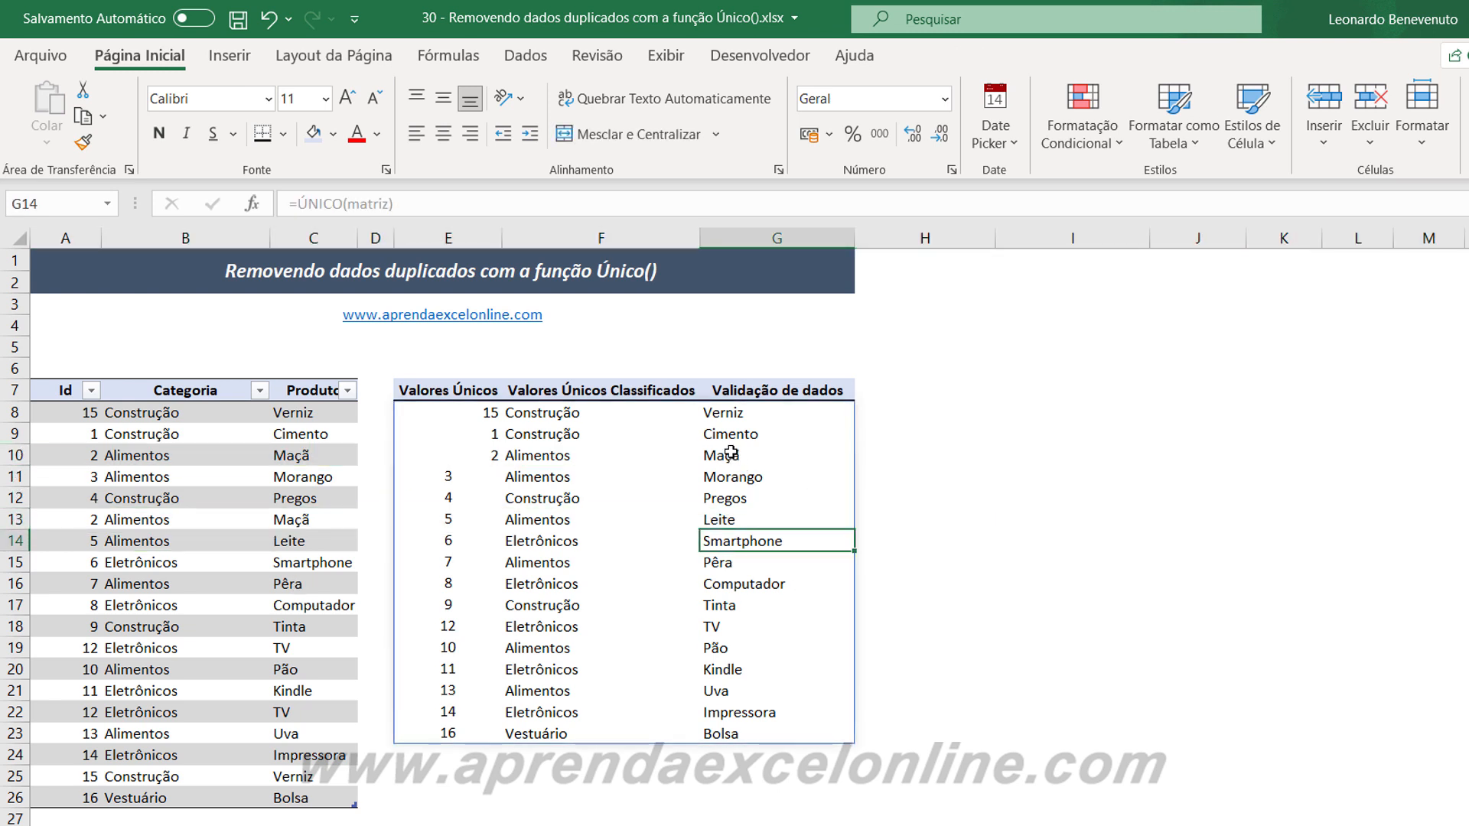
pyautogui.click(727, 458)
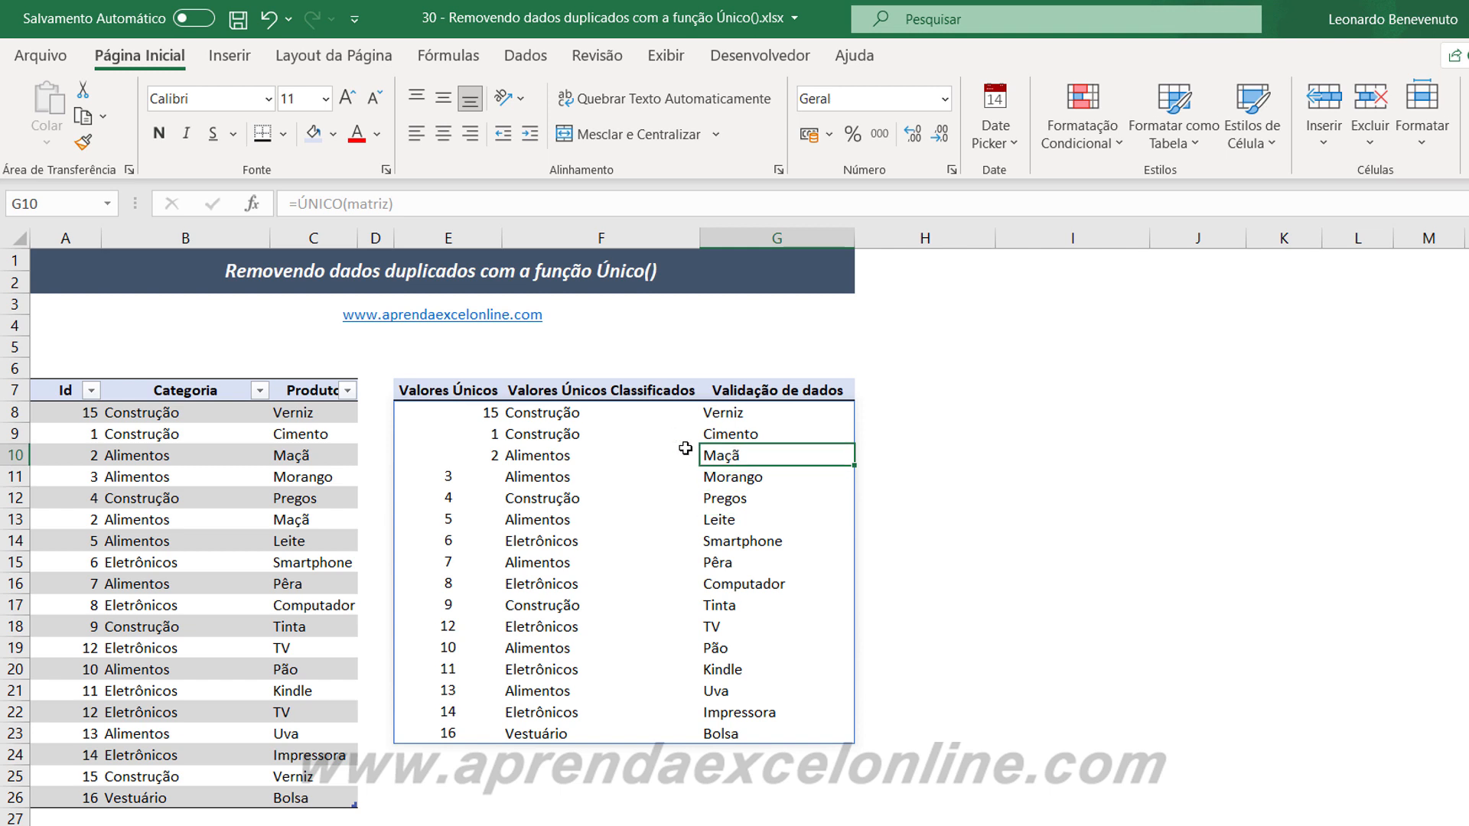
pyautogui.click(16, 520)
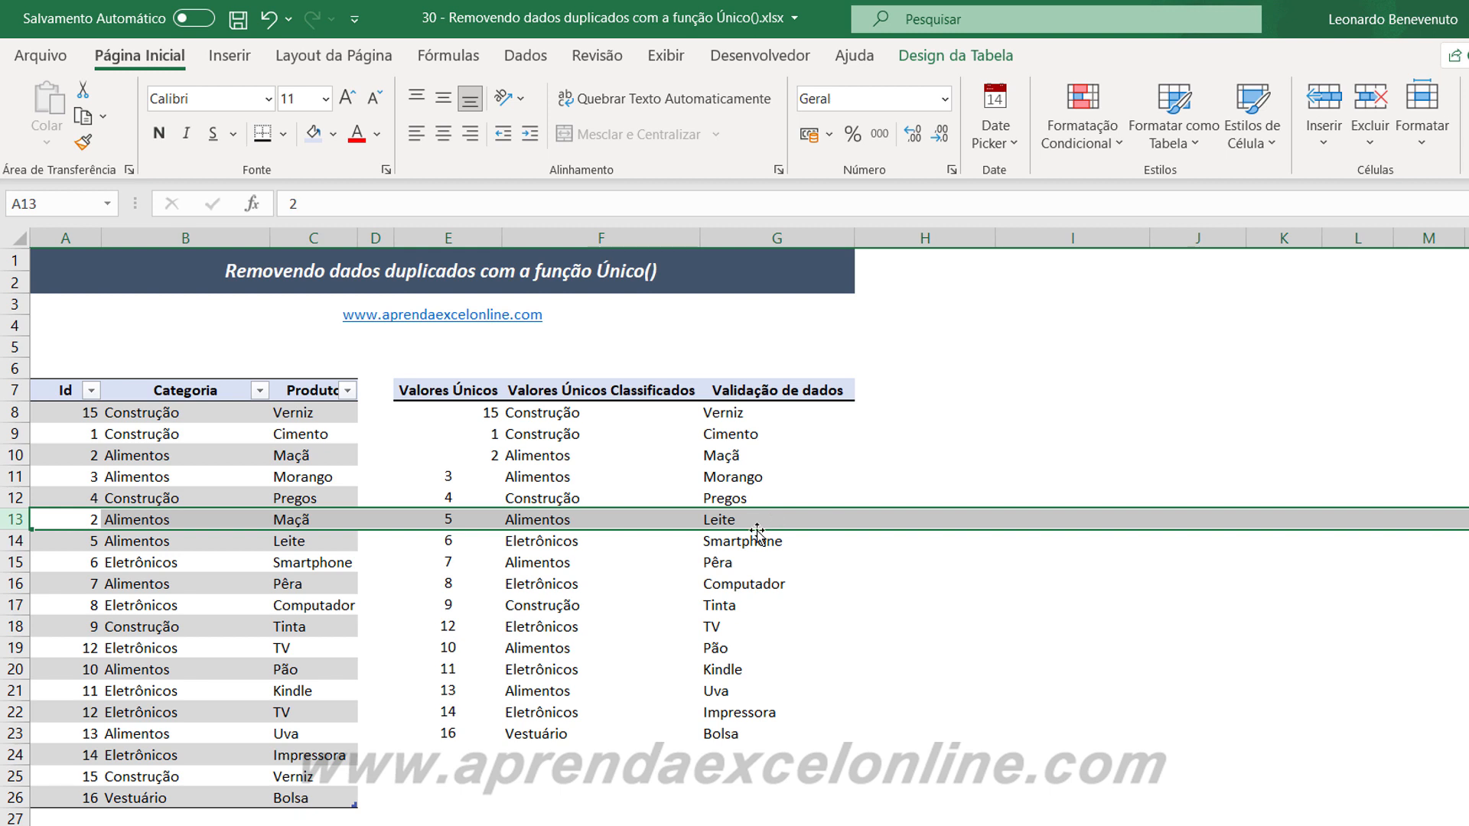
pyautogui.click(787, 505)
pyautogui.click(872, 499)
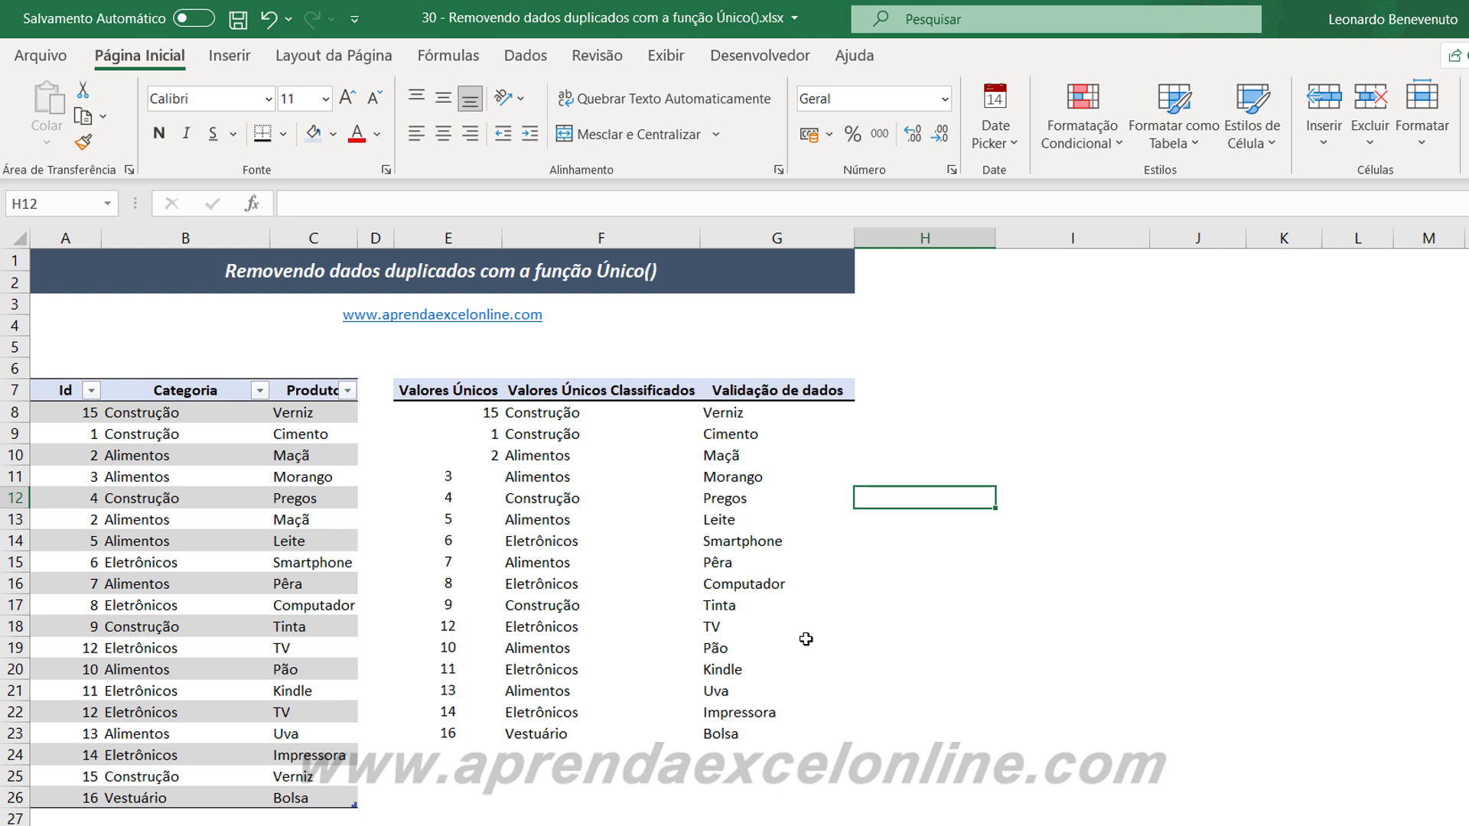
pyautogui.scroll(-1, 682, 669)
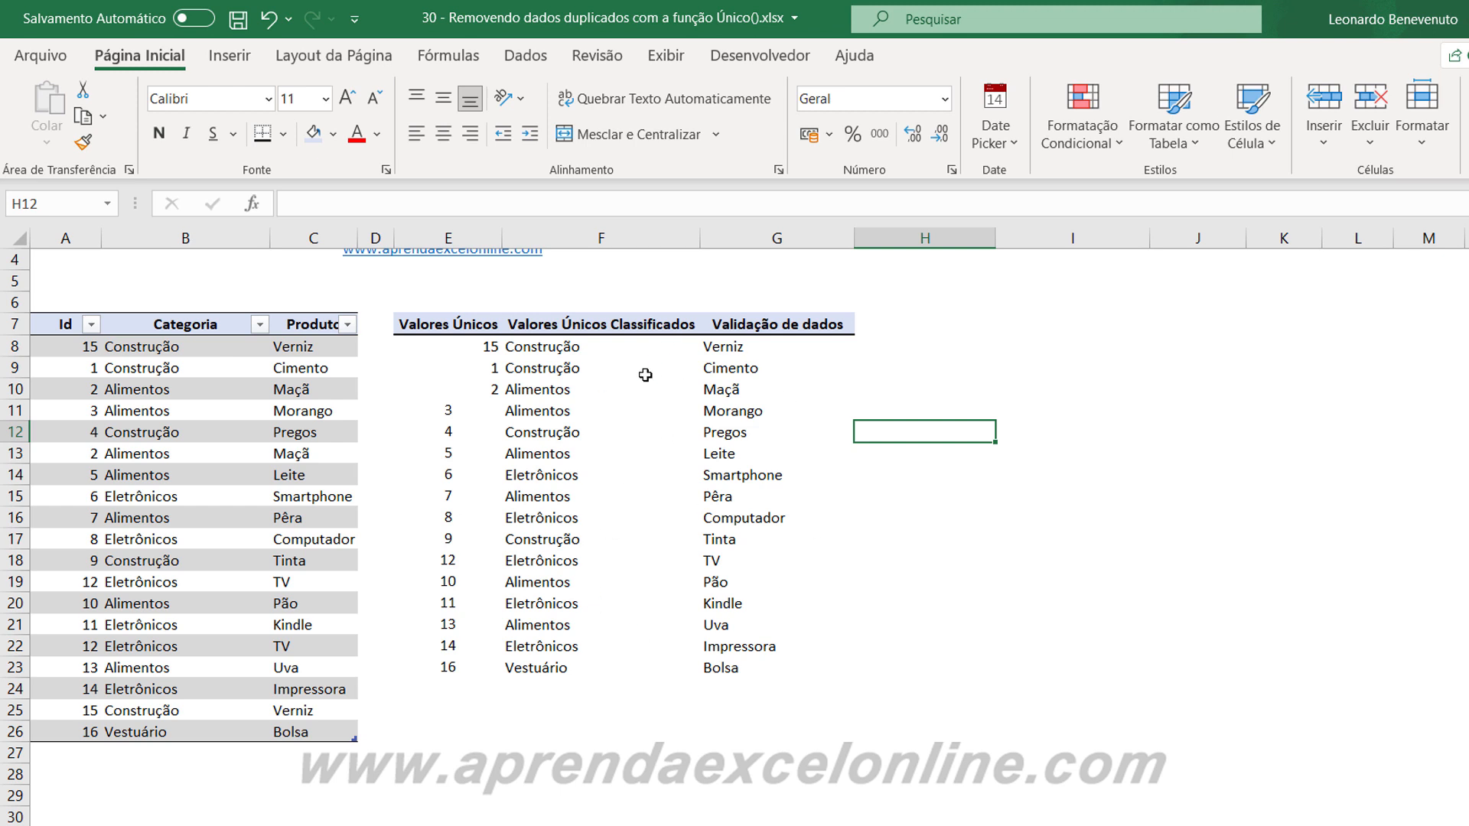
# Add a new record below the last row of the matriz table with Id 13, Categoria Alimentos and Produto Uva.
pyautogui.scroll(-2, 249, 523)
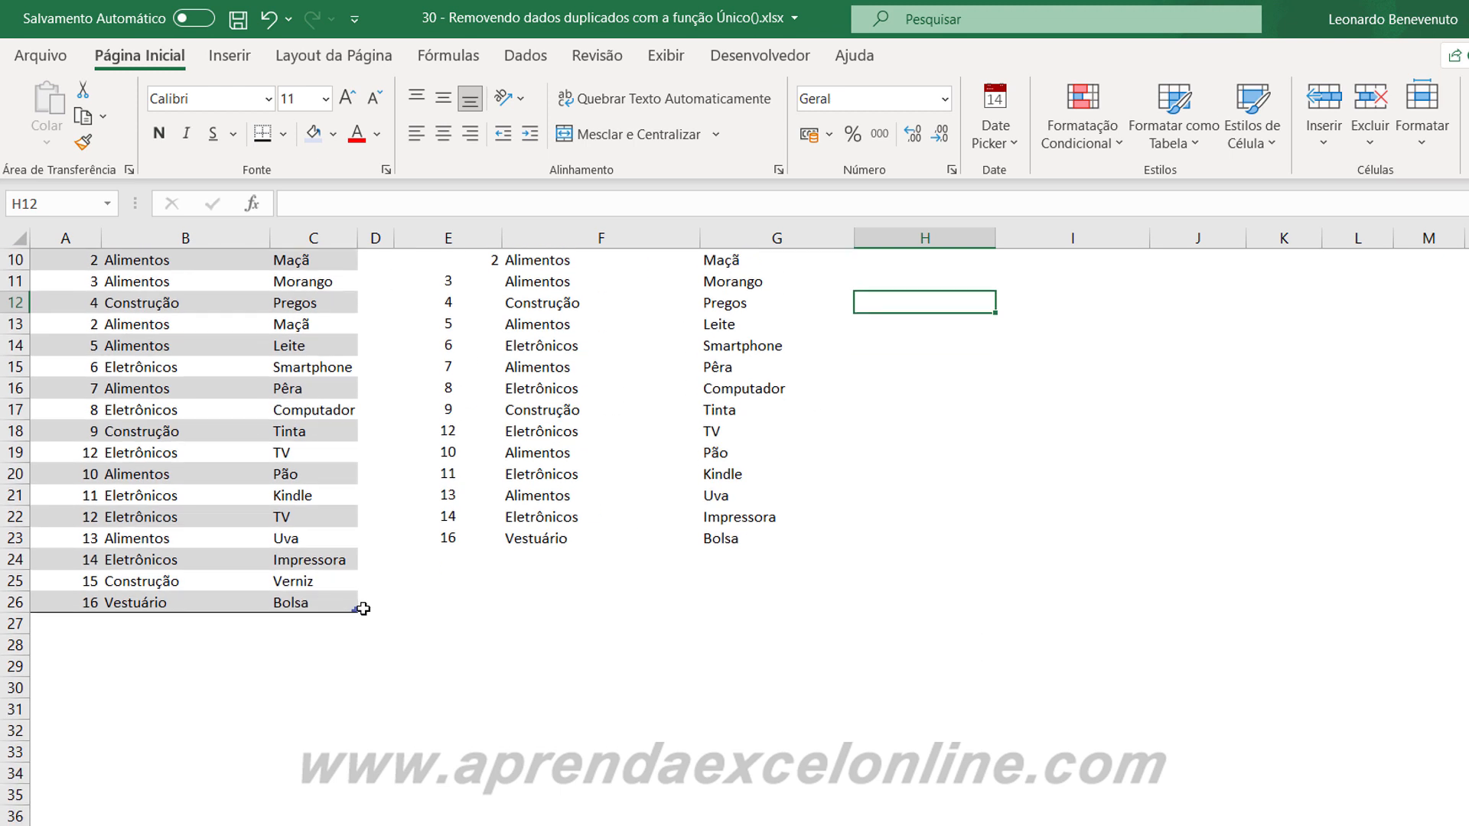
pyautogui.click(328, 602)
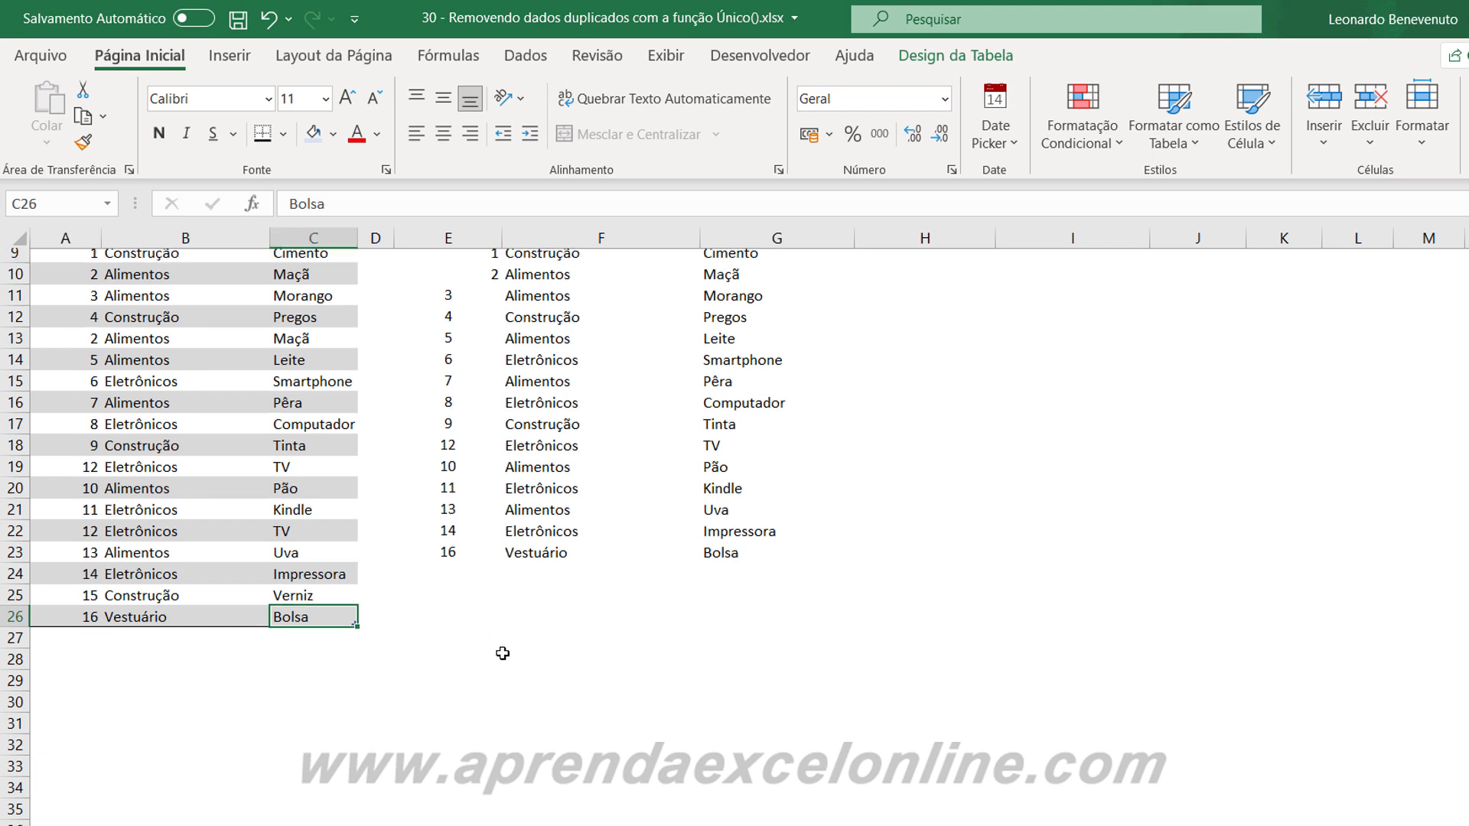
pyautogui.scroll(3, 501, 652)
pyautogui.press('Tab')
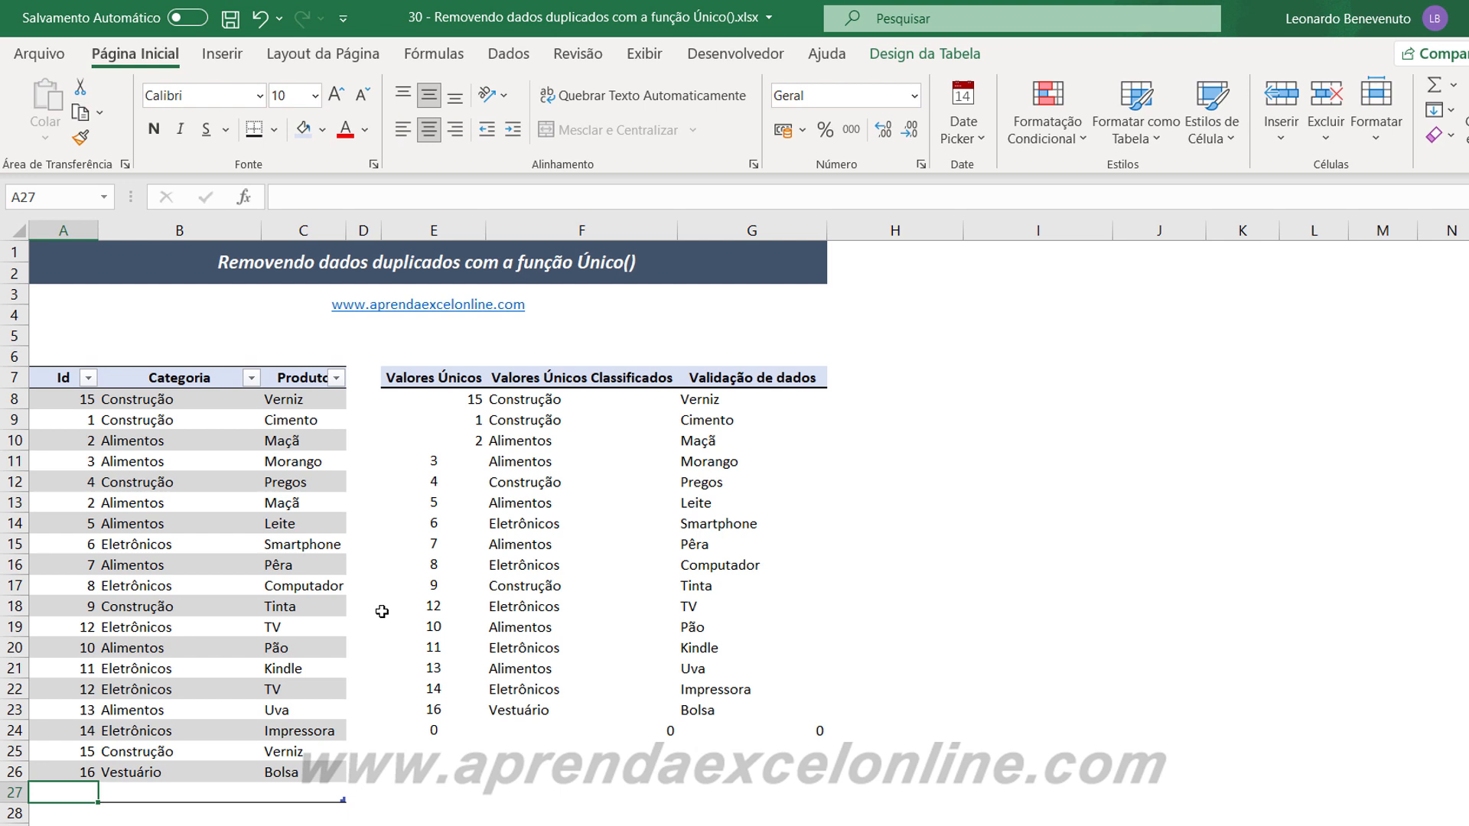
pyautogui.write('13')
pyautogui.press('Tab')
pyautogui.write('Ali')
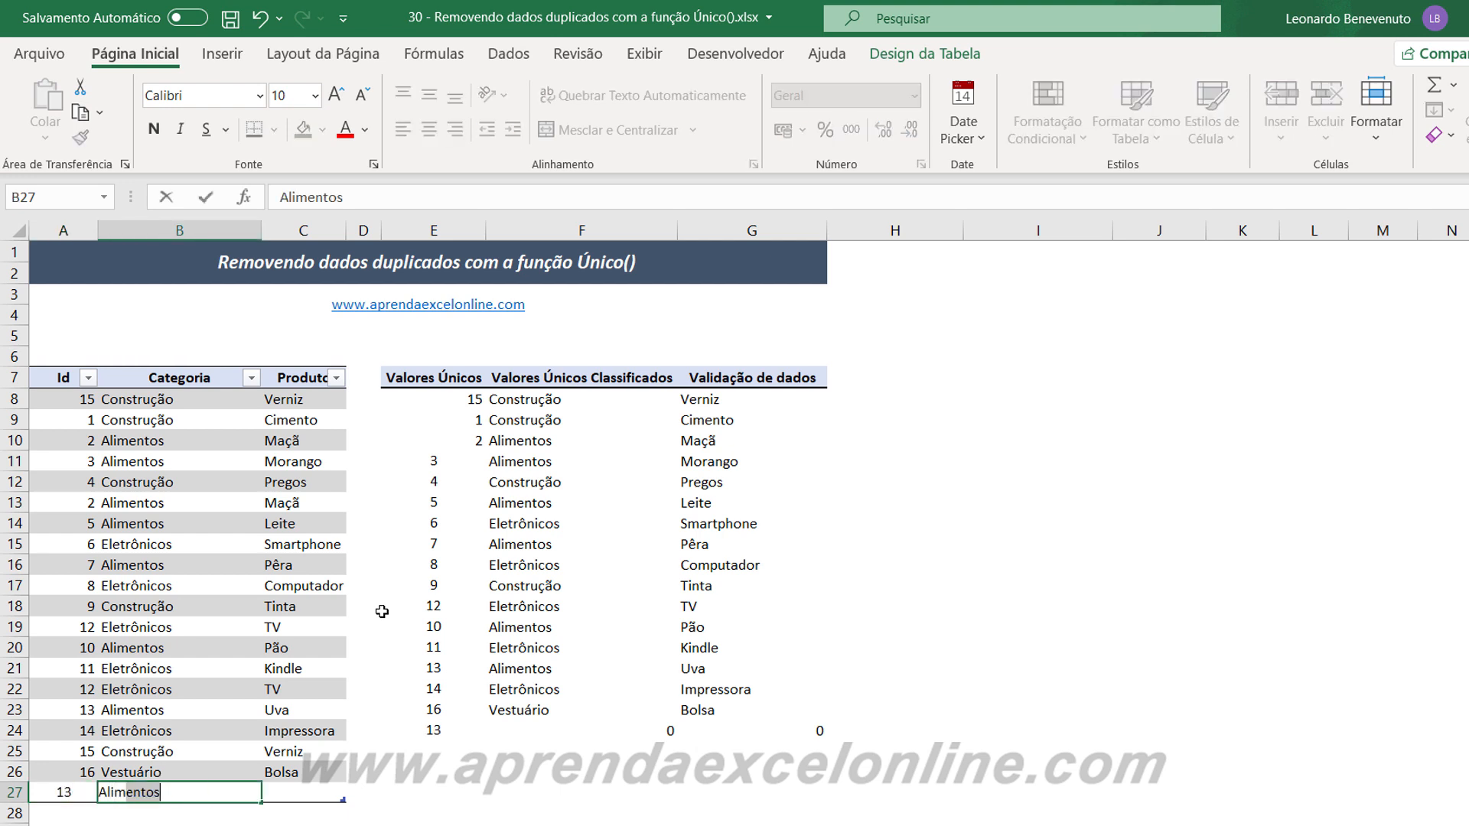
pyautogui.write('mentos')
pyautogui.press('Tab')
pyautogui.write('Uva')
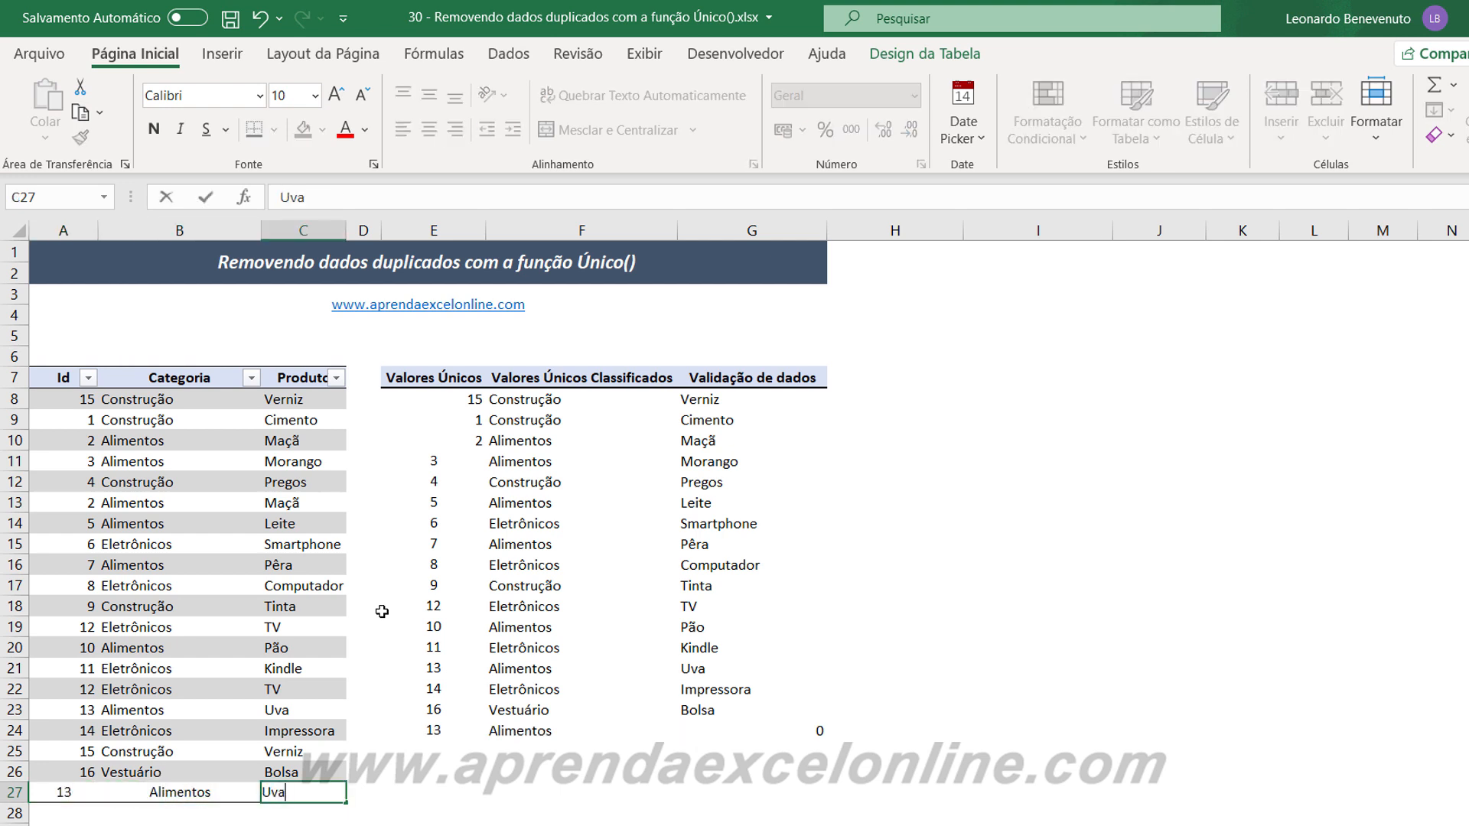
pyautogui.press('Return')
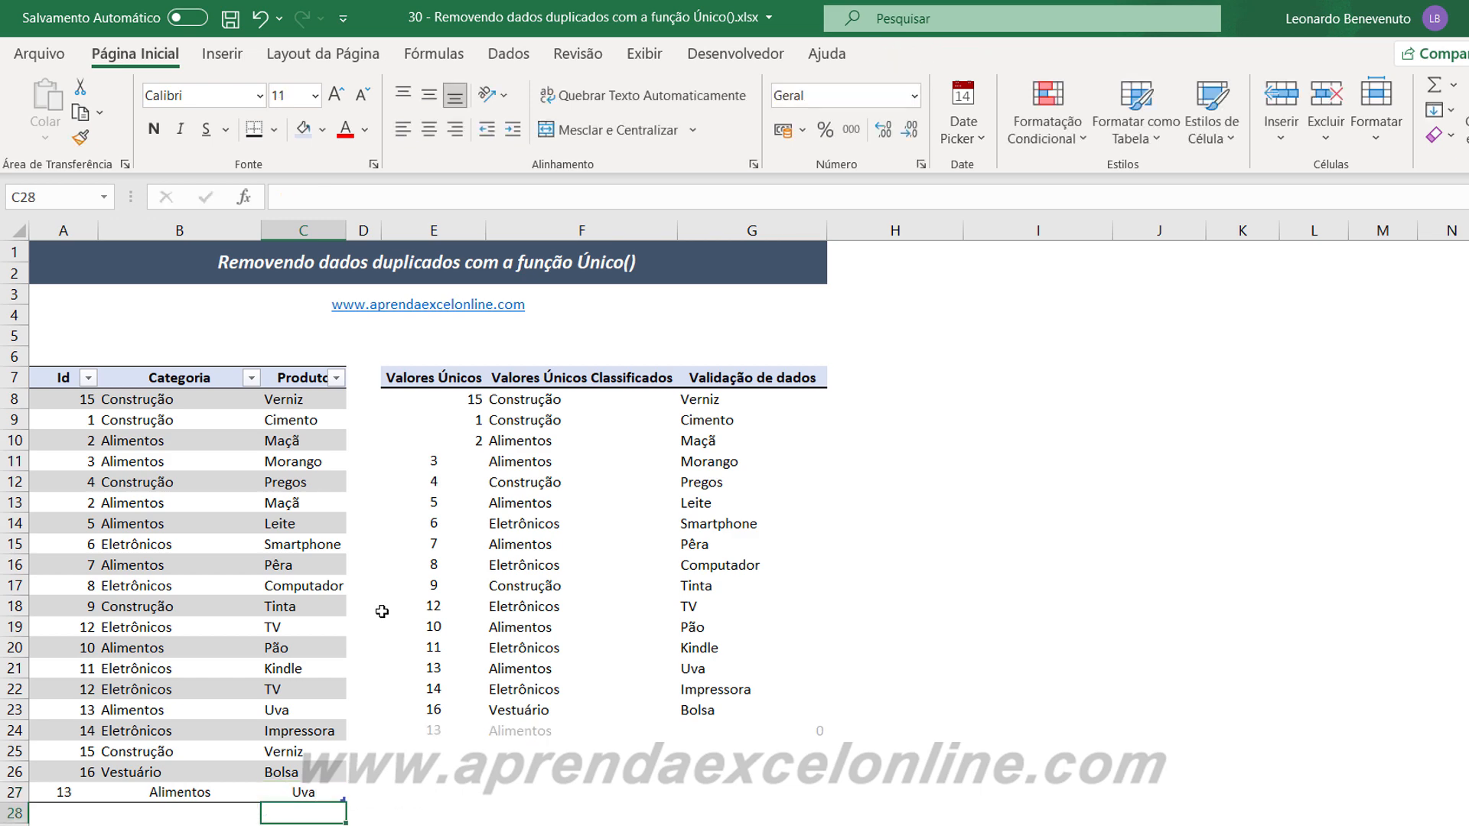
# Change the table record in row 27 to Id 20, Categoria Vestuário and Produto Sapato.
pyautogui.scroll(-1, 440, 685)
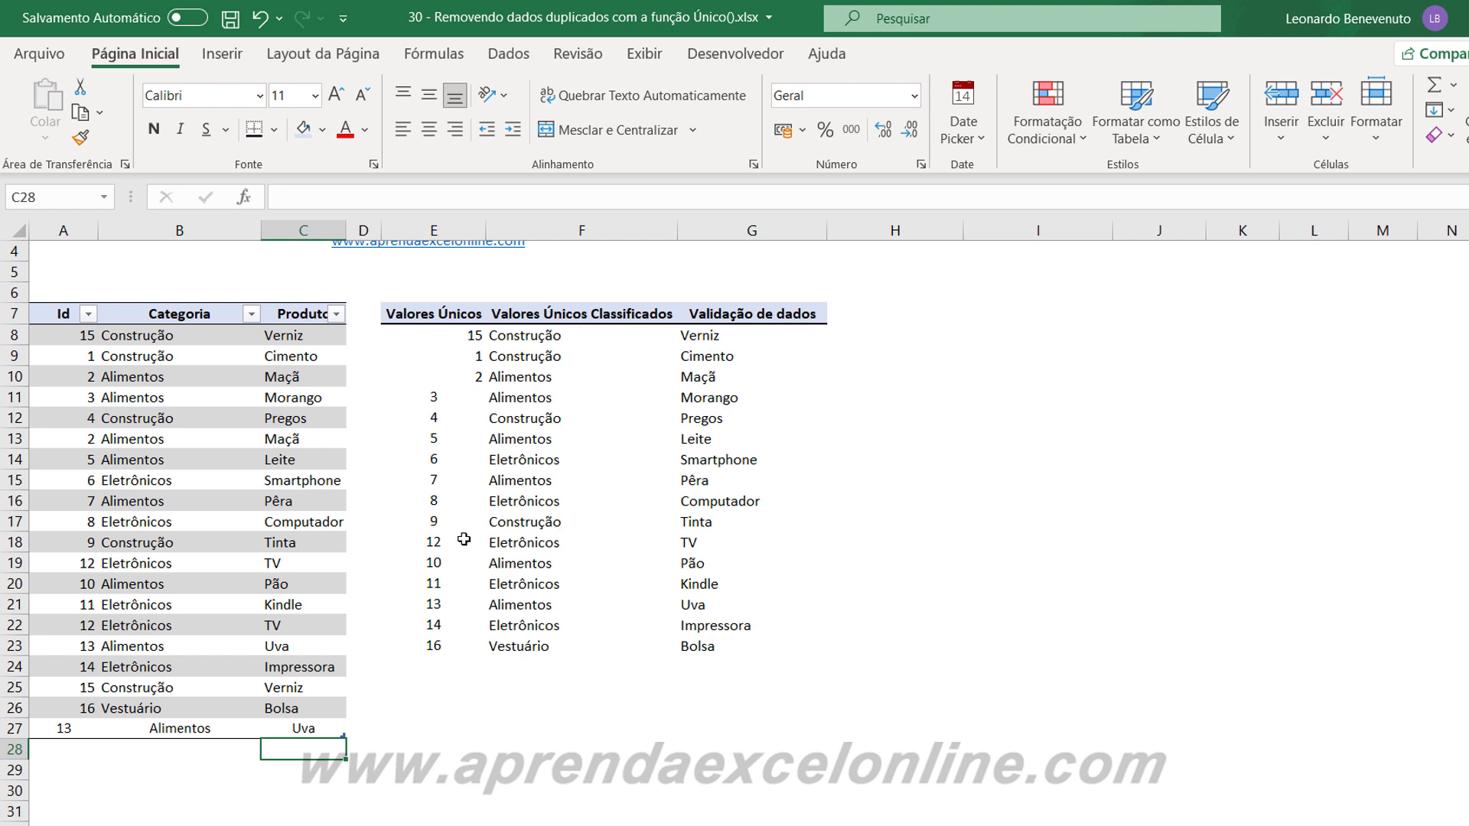
pyautogui.click(19, 728)
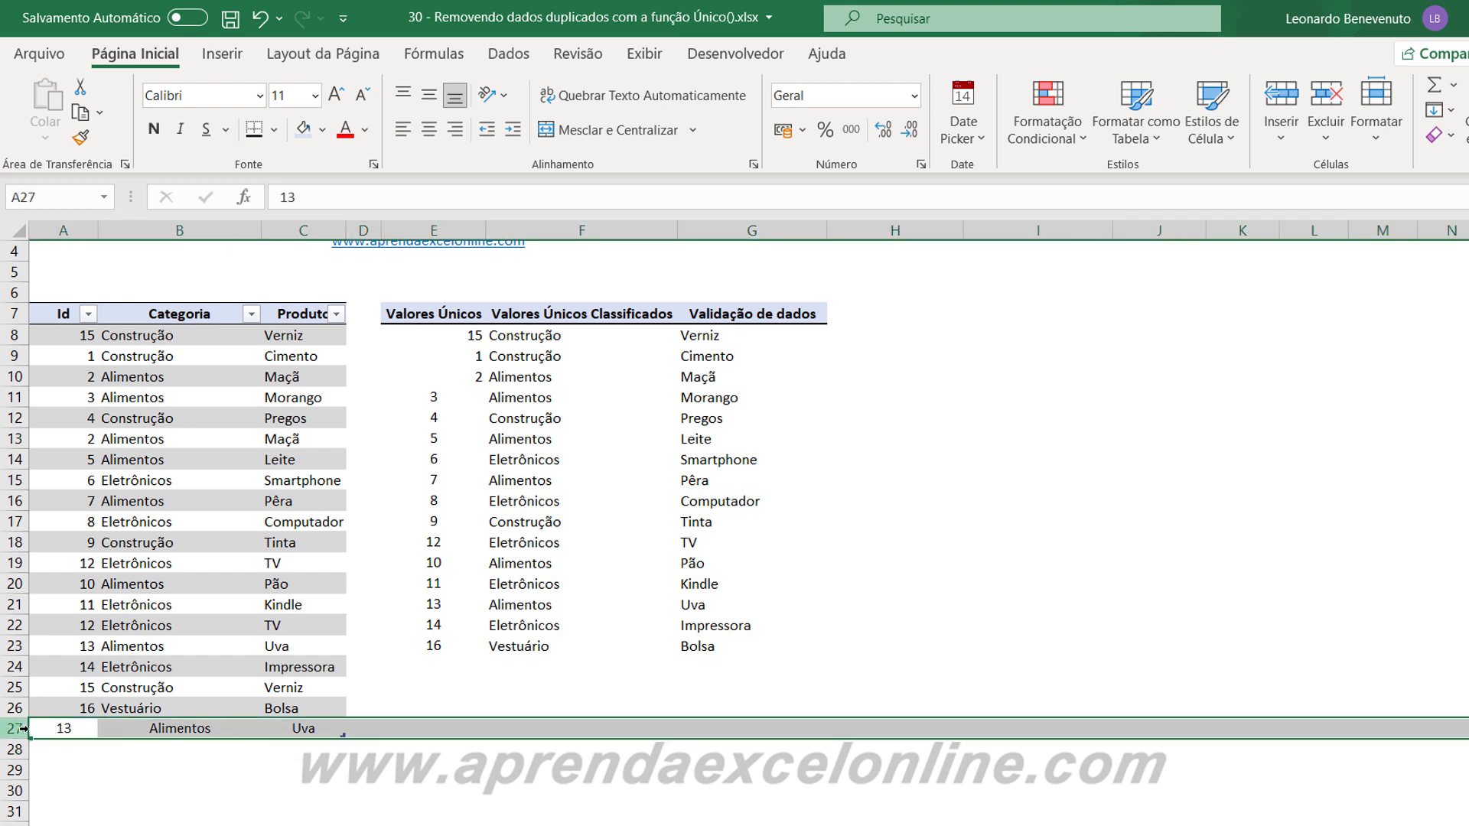
pyautogui.moveTo(428, 668); pyautogui.dragTo(702, 668)
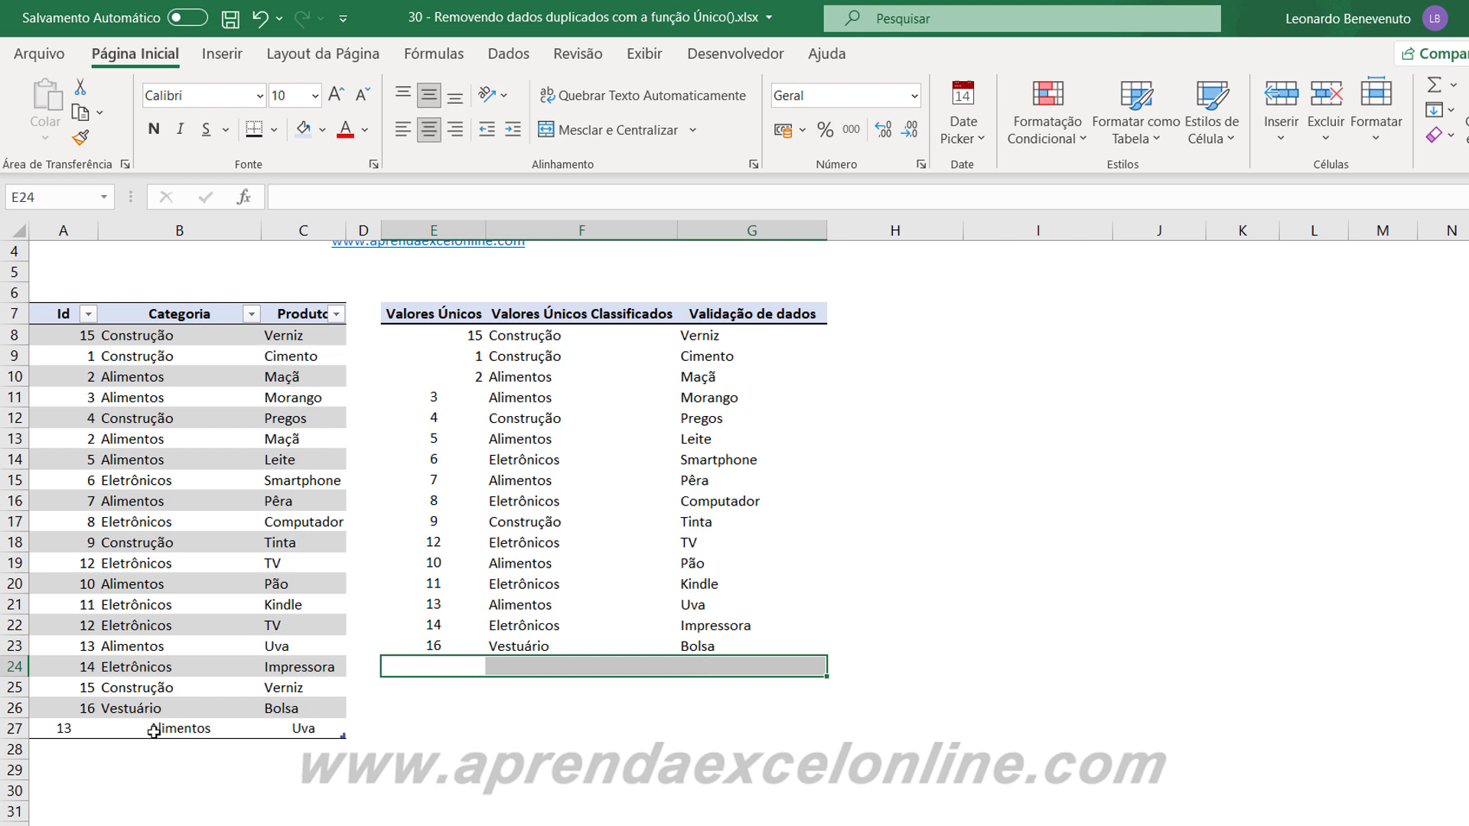
pyautogui.click(65, 730)
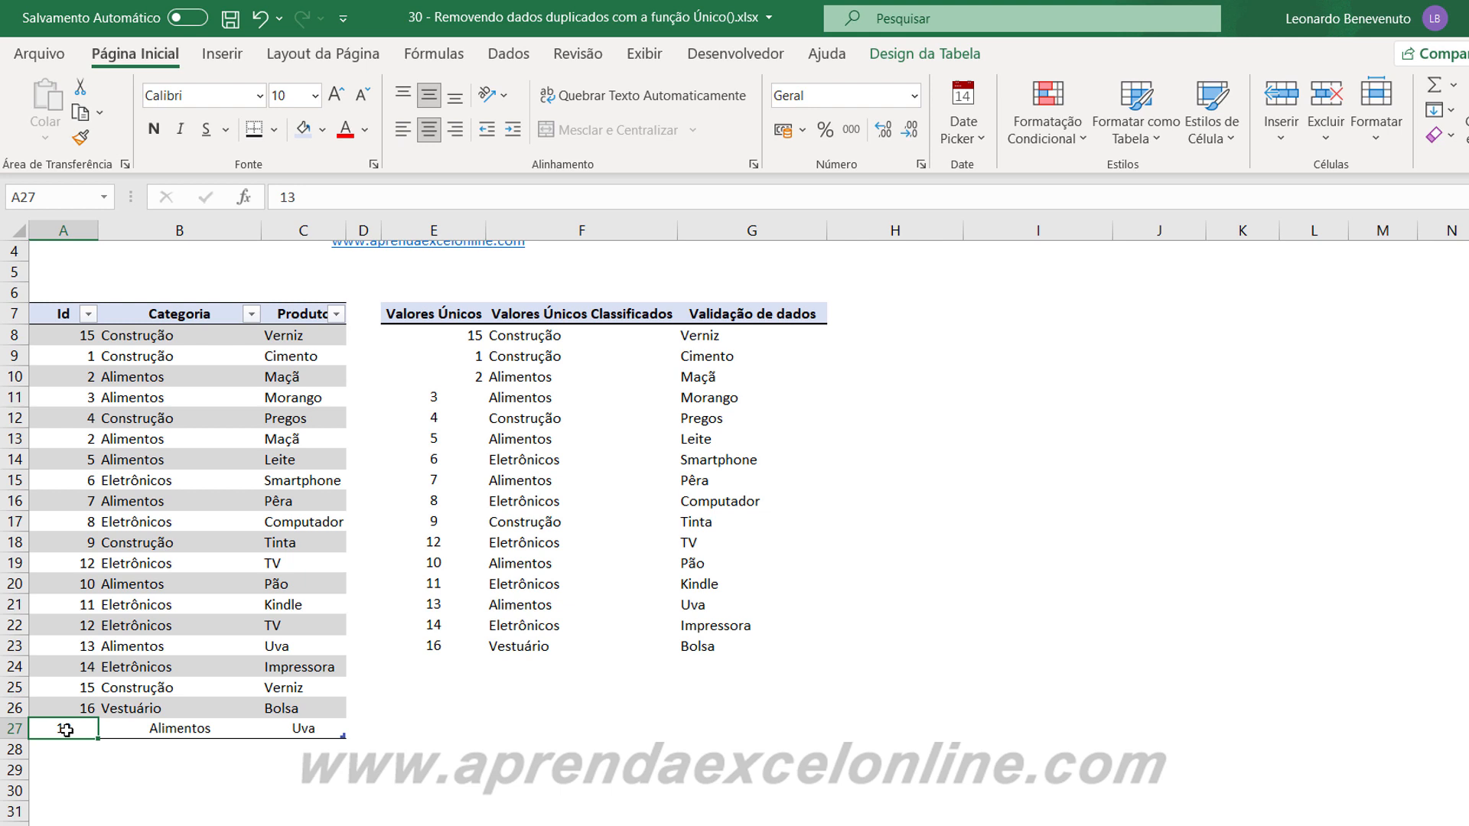
pyautogui.write('20')
pyautogui.press('Tab')
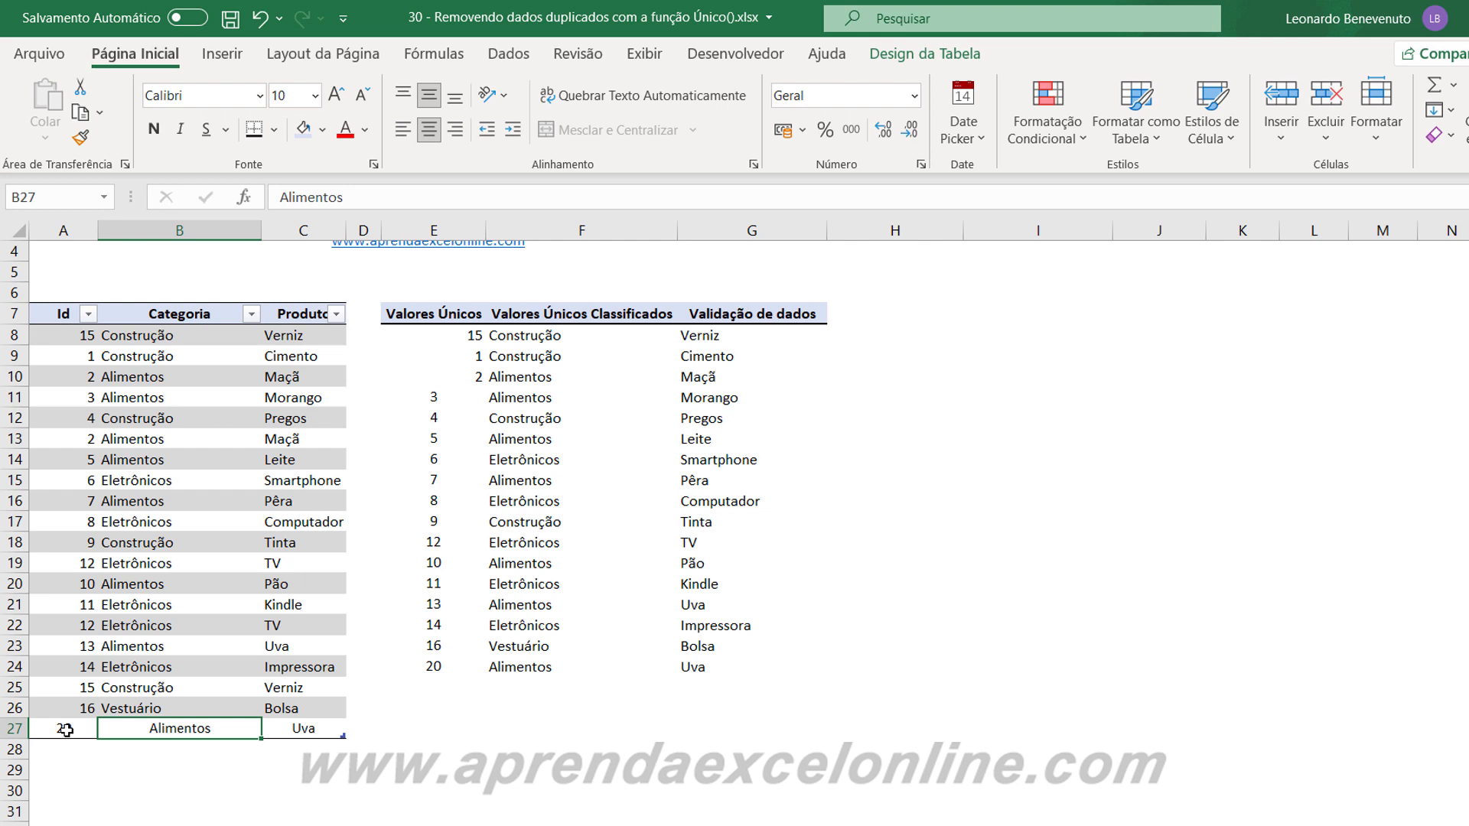
pyautogui.write('Vestuário')
pyautogui.press('Tab')
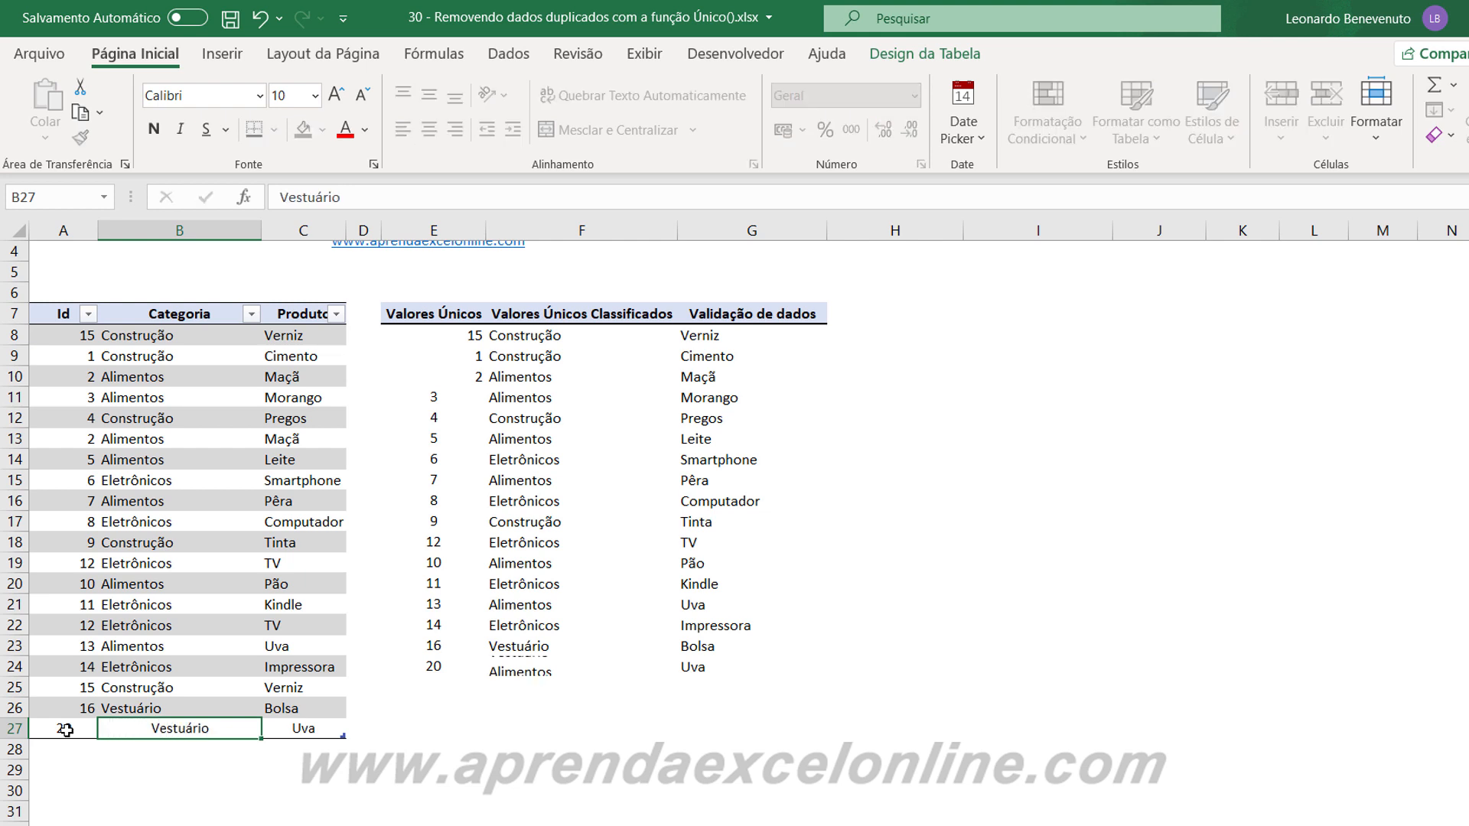
pyautogui.write('Sapato')
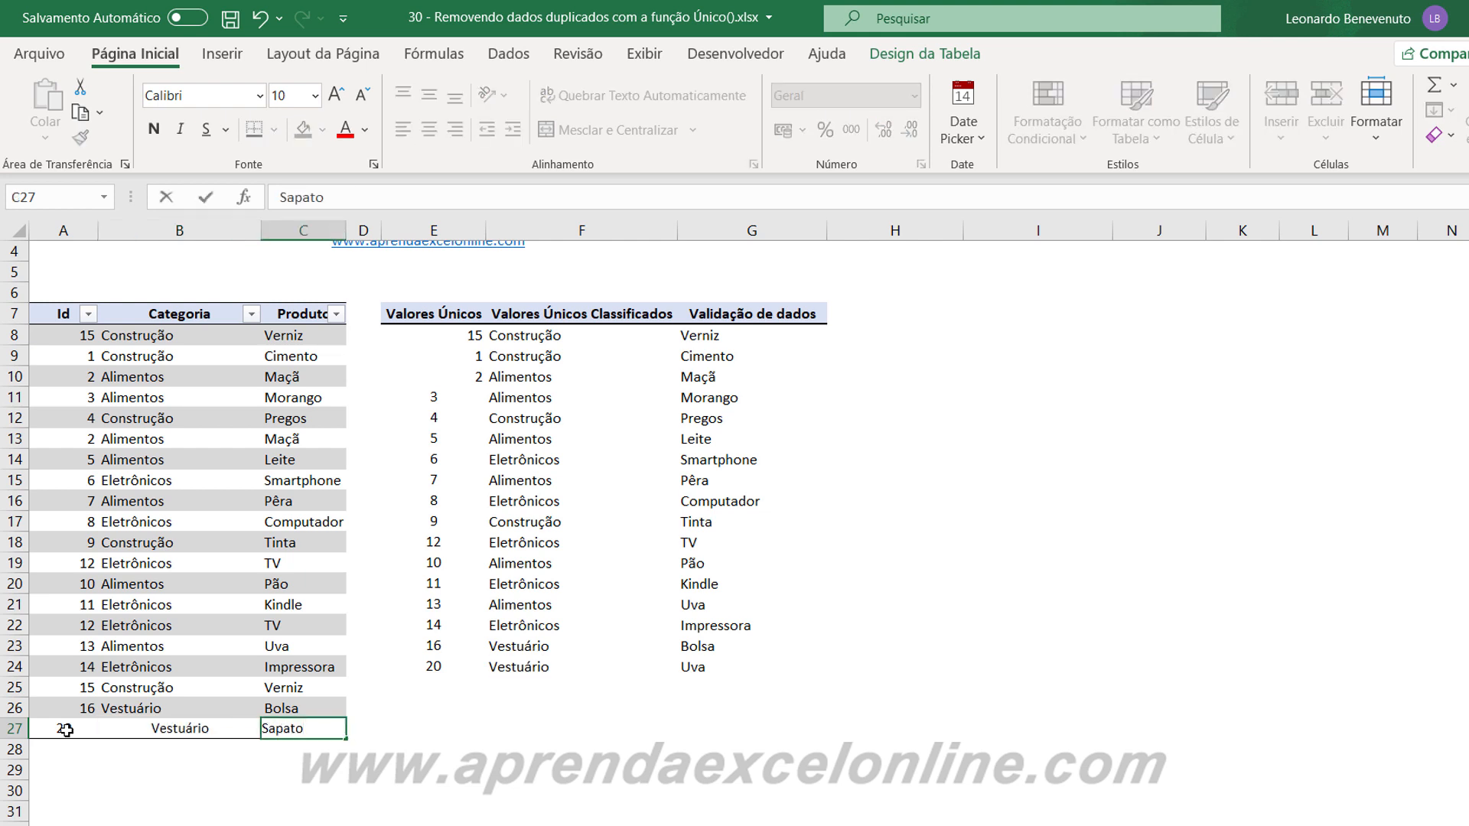
pyautogui.press('Return')
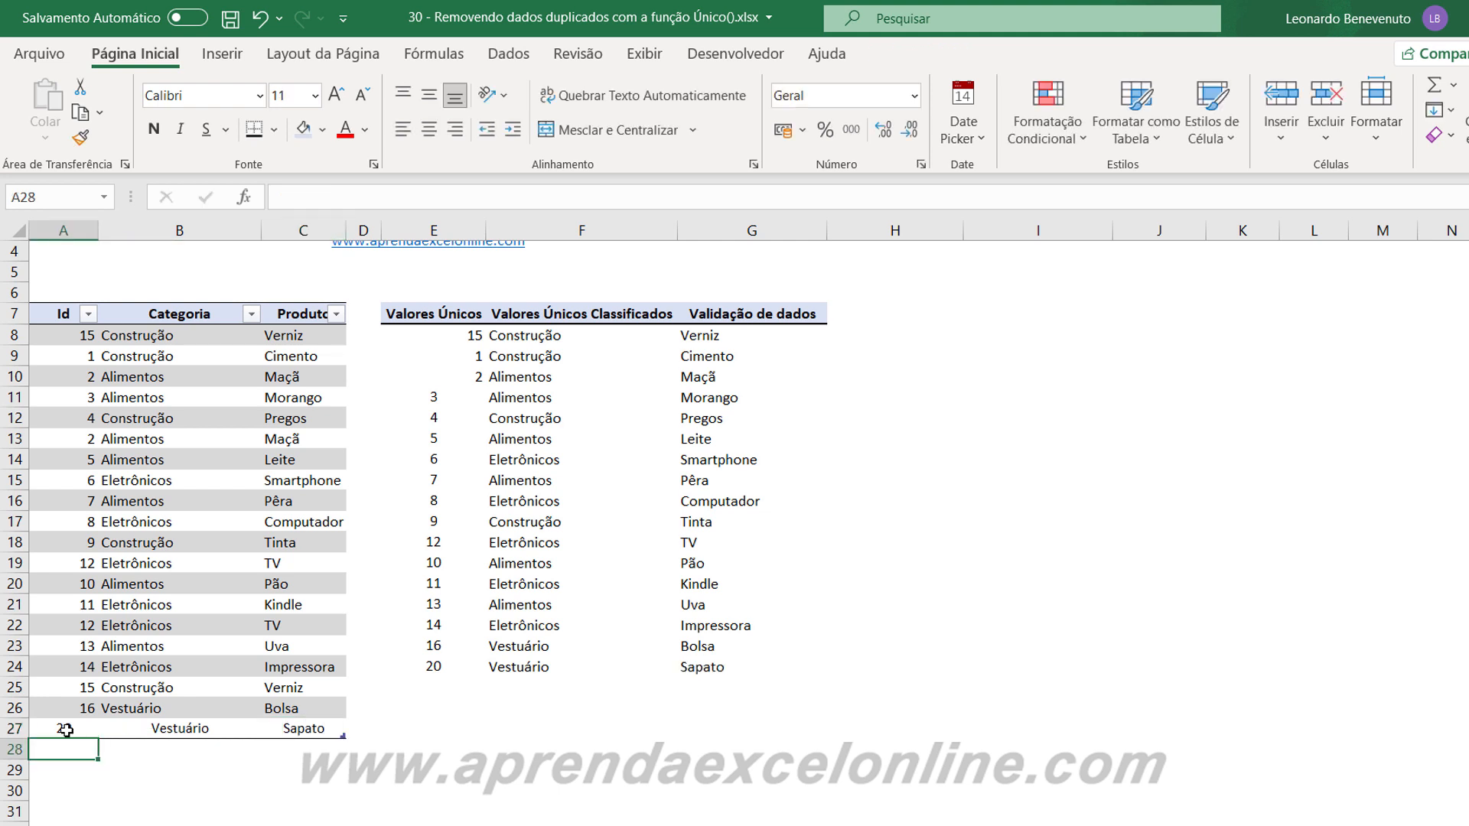
# Check the last row of the unique list, E24:G24, against the record entered in row 27 of the source table.
pyautogui.click(244, 670)
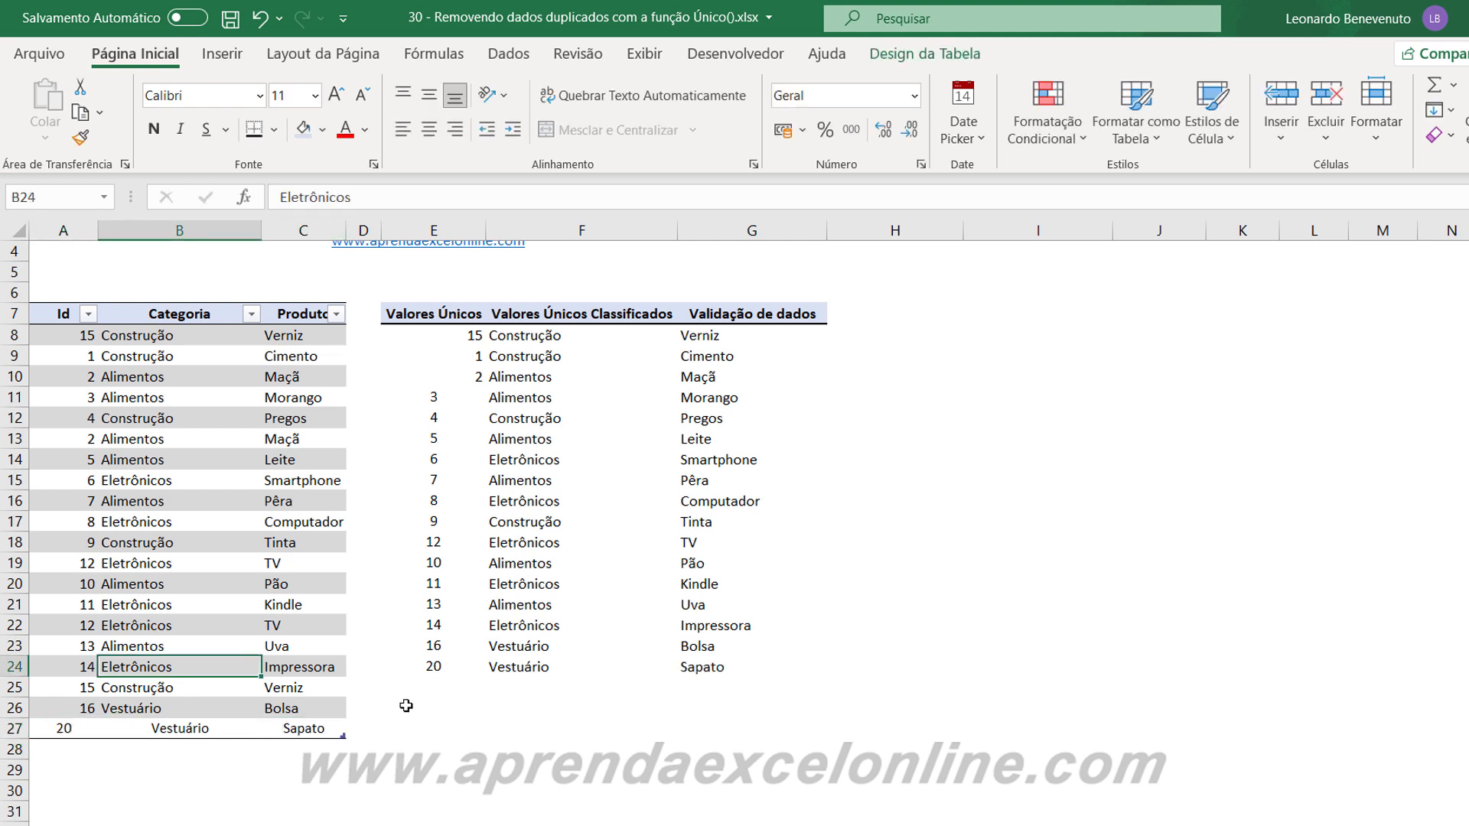
pyautogui.click(423, 668)
pyautogui.moveTo(423, 668); pyautogui.dragTo(698, 666)
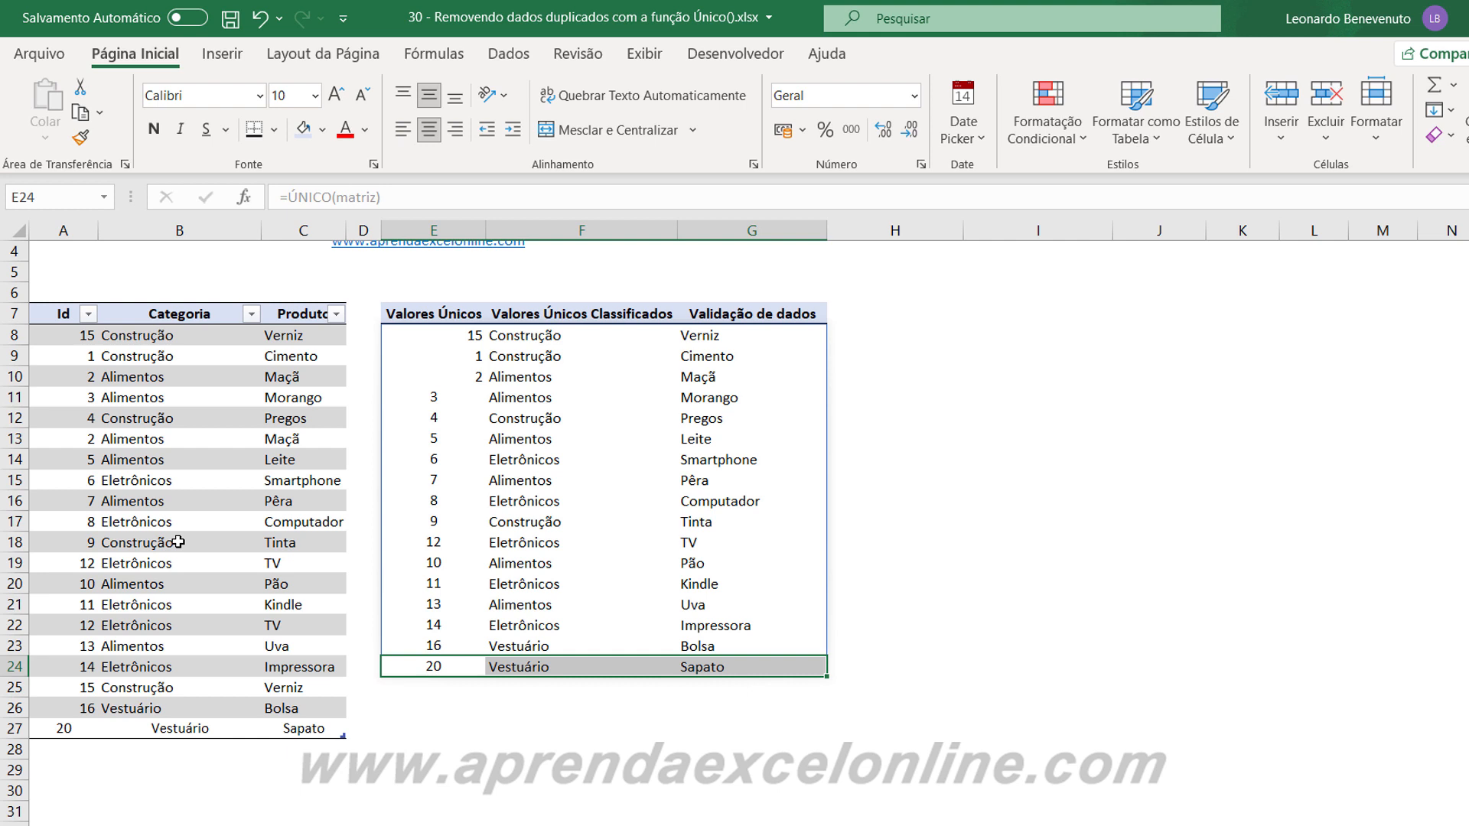
pyautogui.click(625, 730)
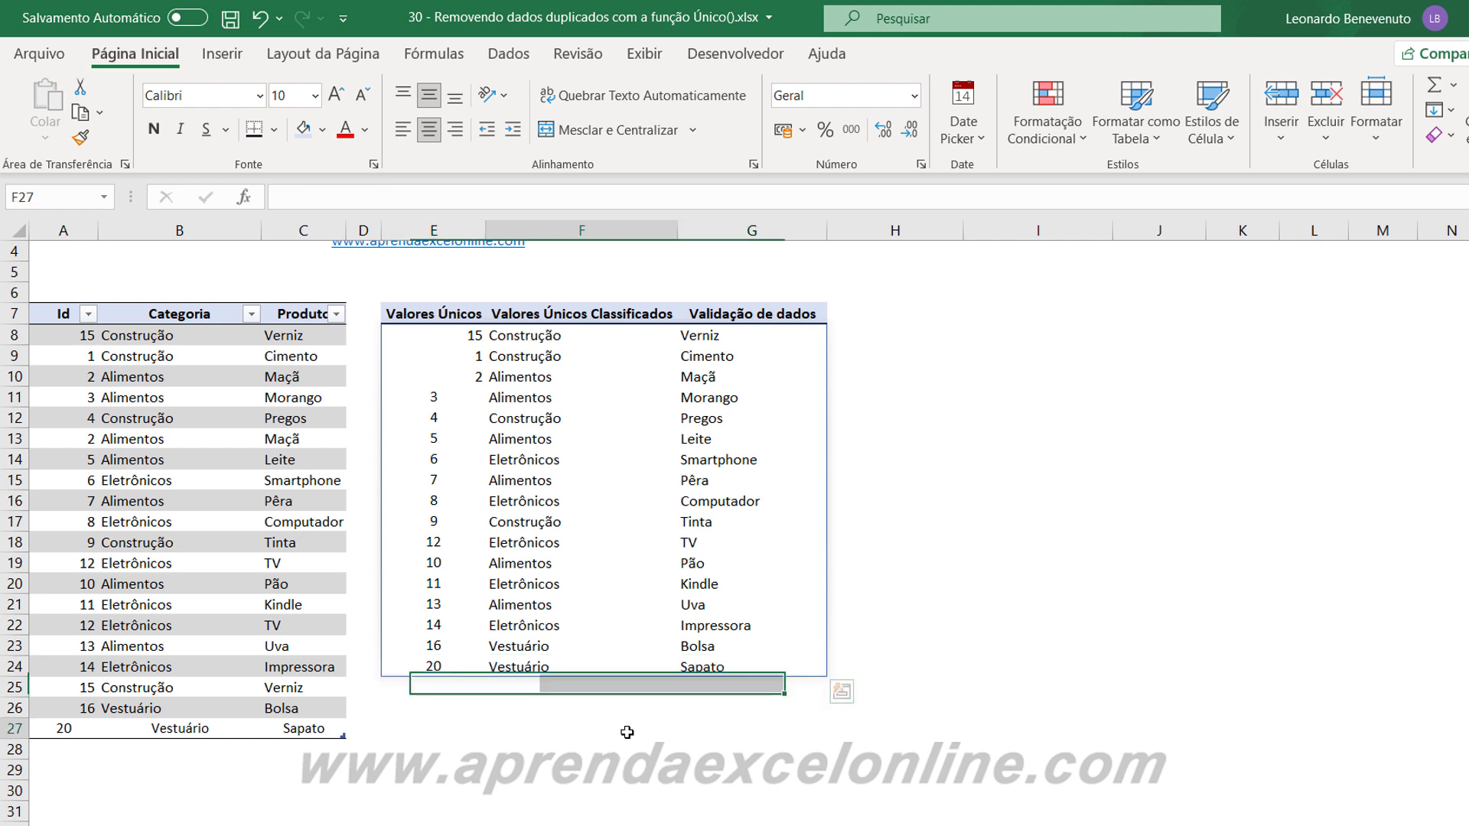
pyautogui.press('Down')
pyautogui.press('Down')
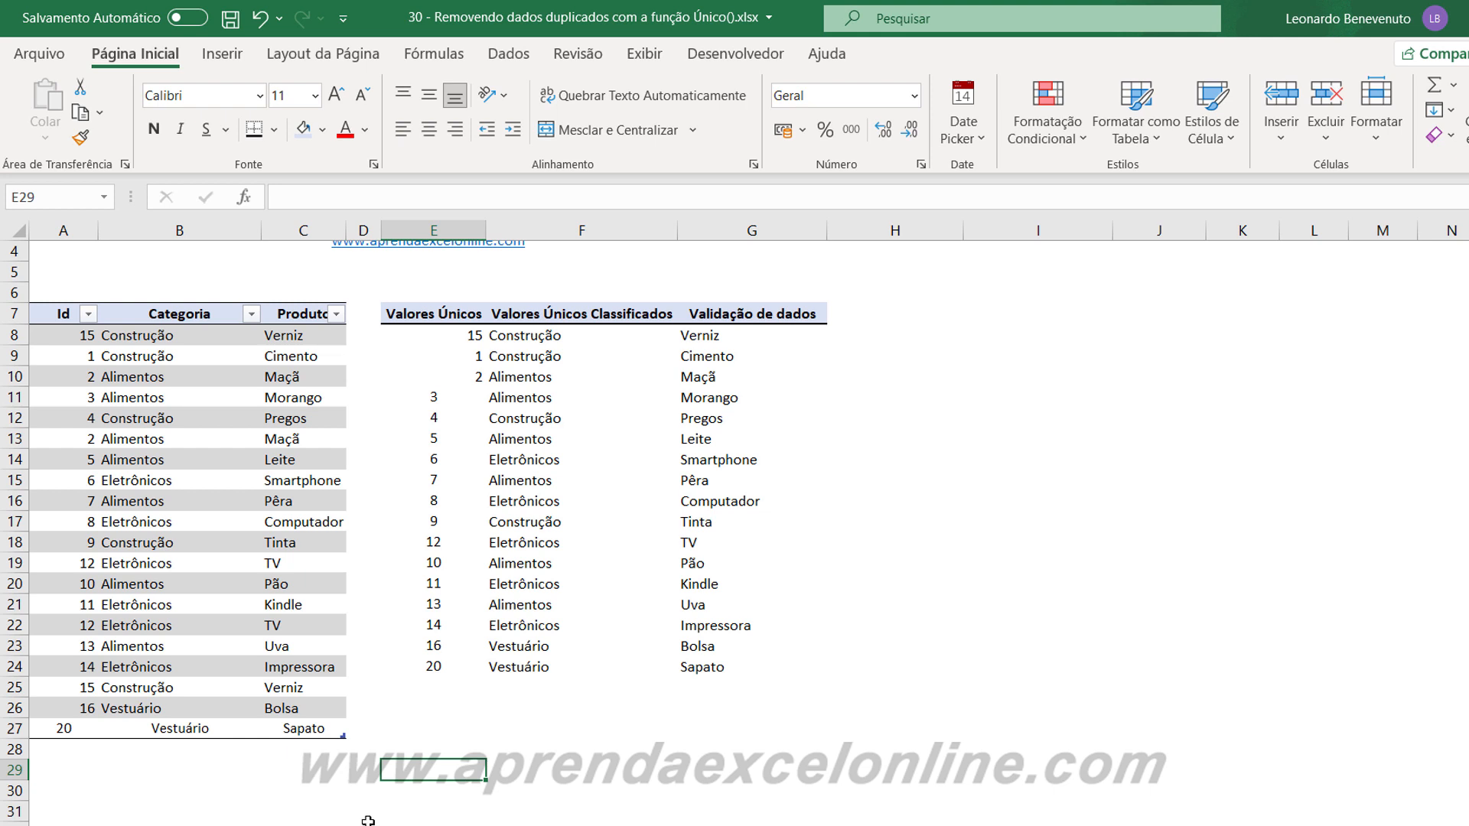
# Remove the duplicate rows directly from the matriz table with the Remover Duplicadas tool.
pyautogui.click(312, 515)
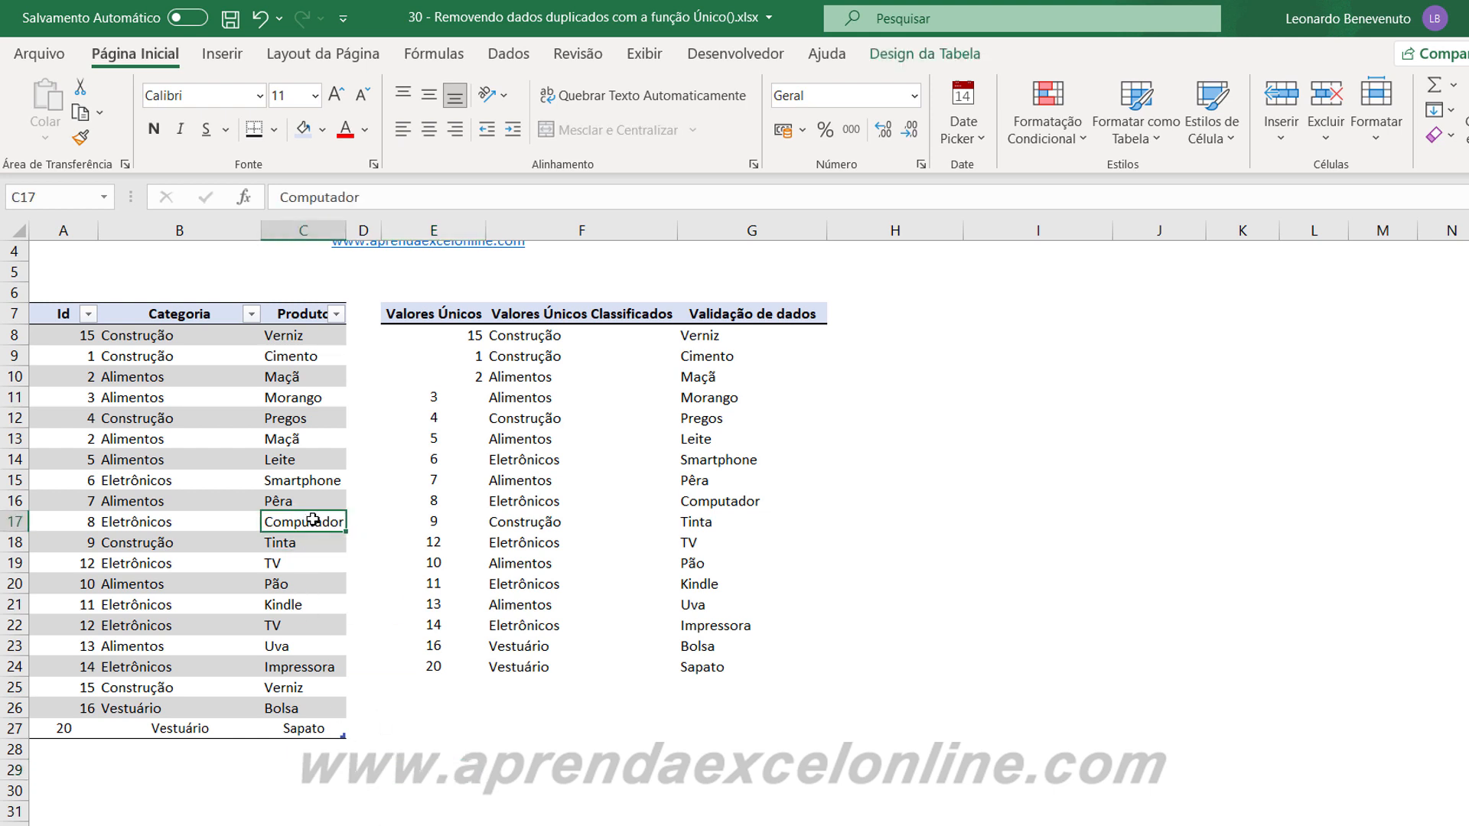
pyautogui.click(516, 63)
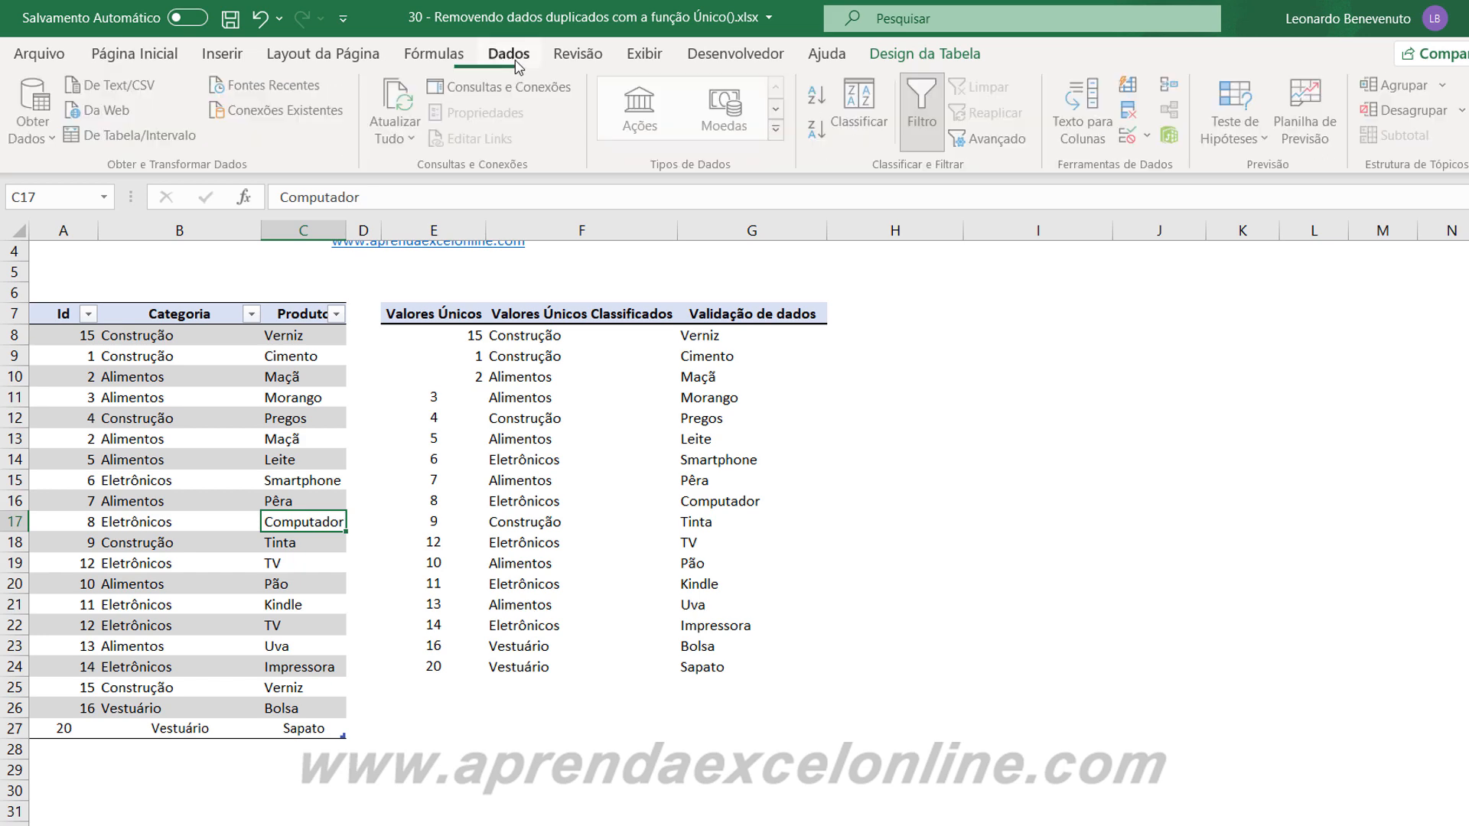
pyautogui.click(1132, 109)
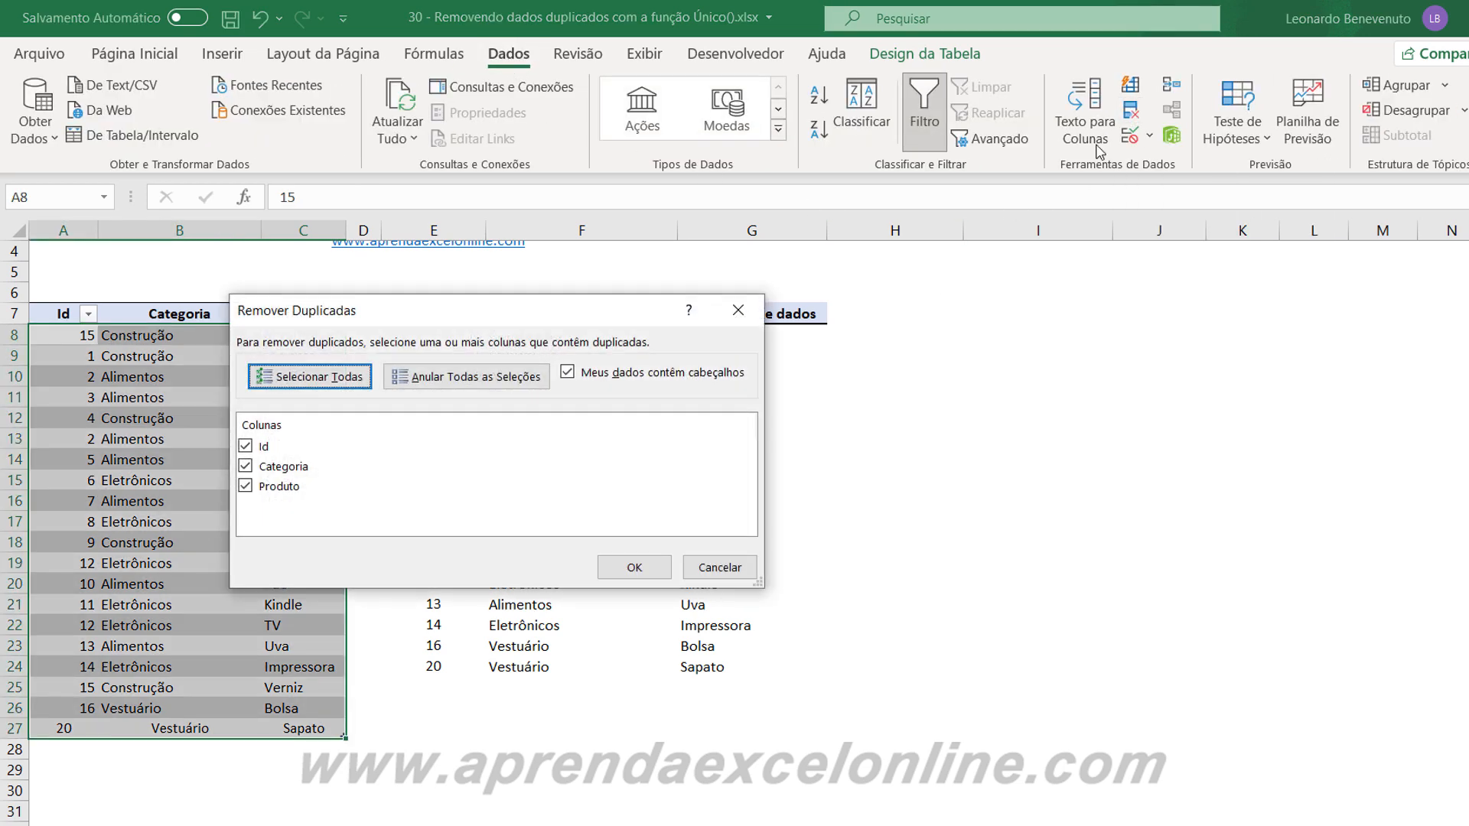
pyautogui.moveTo(413, 306); pyautogui.dragTo(572, 312)
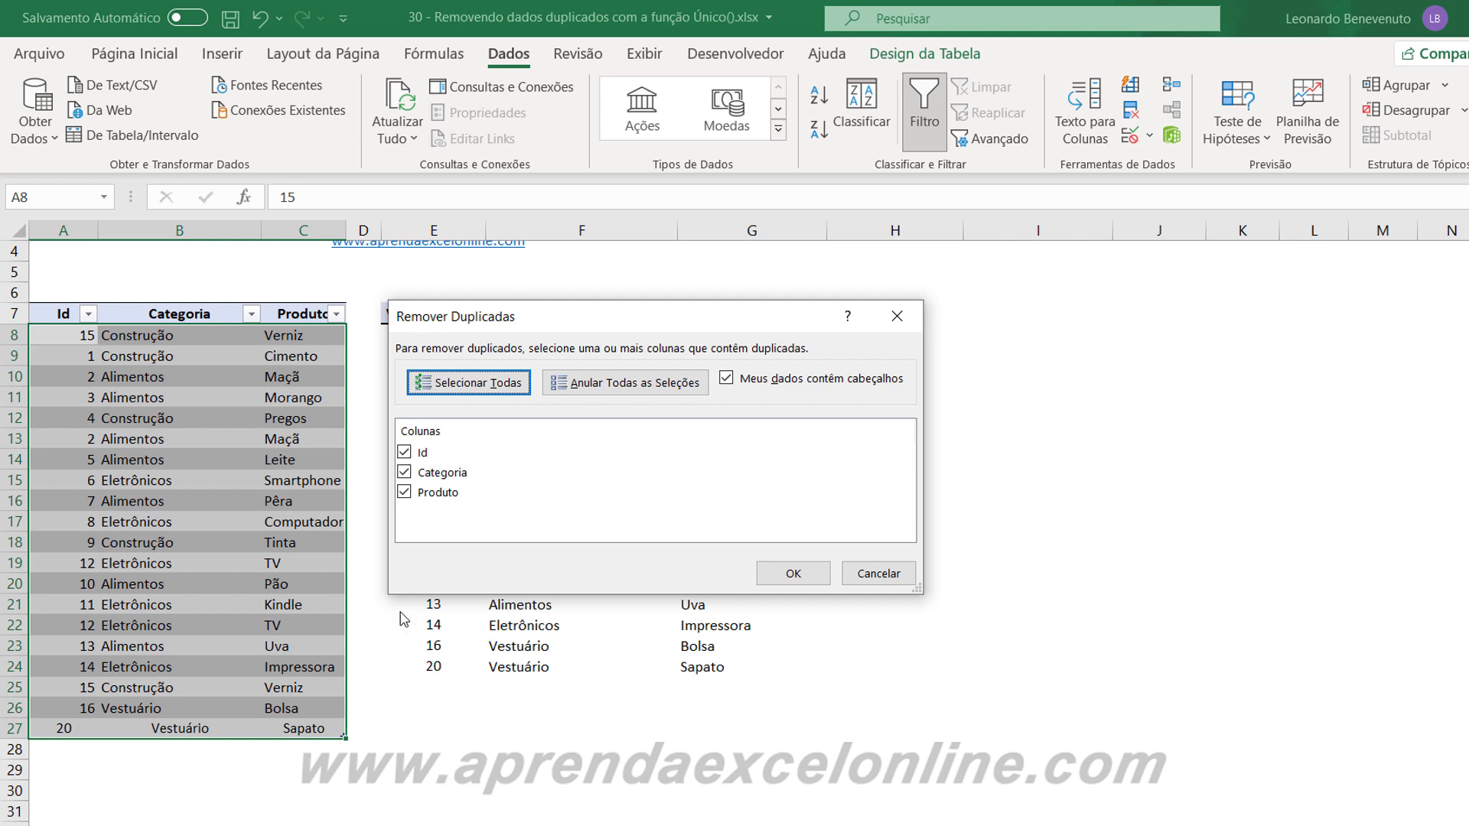
pyautogui.click(412, 493)
pyautogui.click(404, 472)
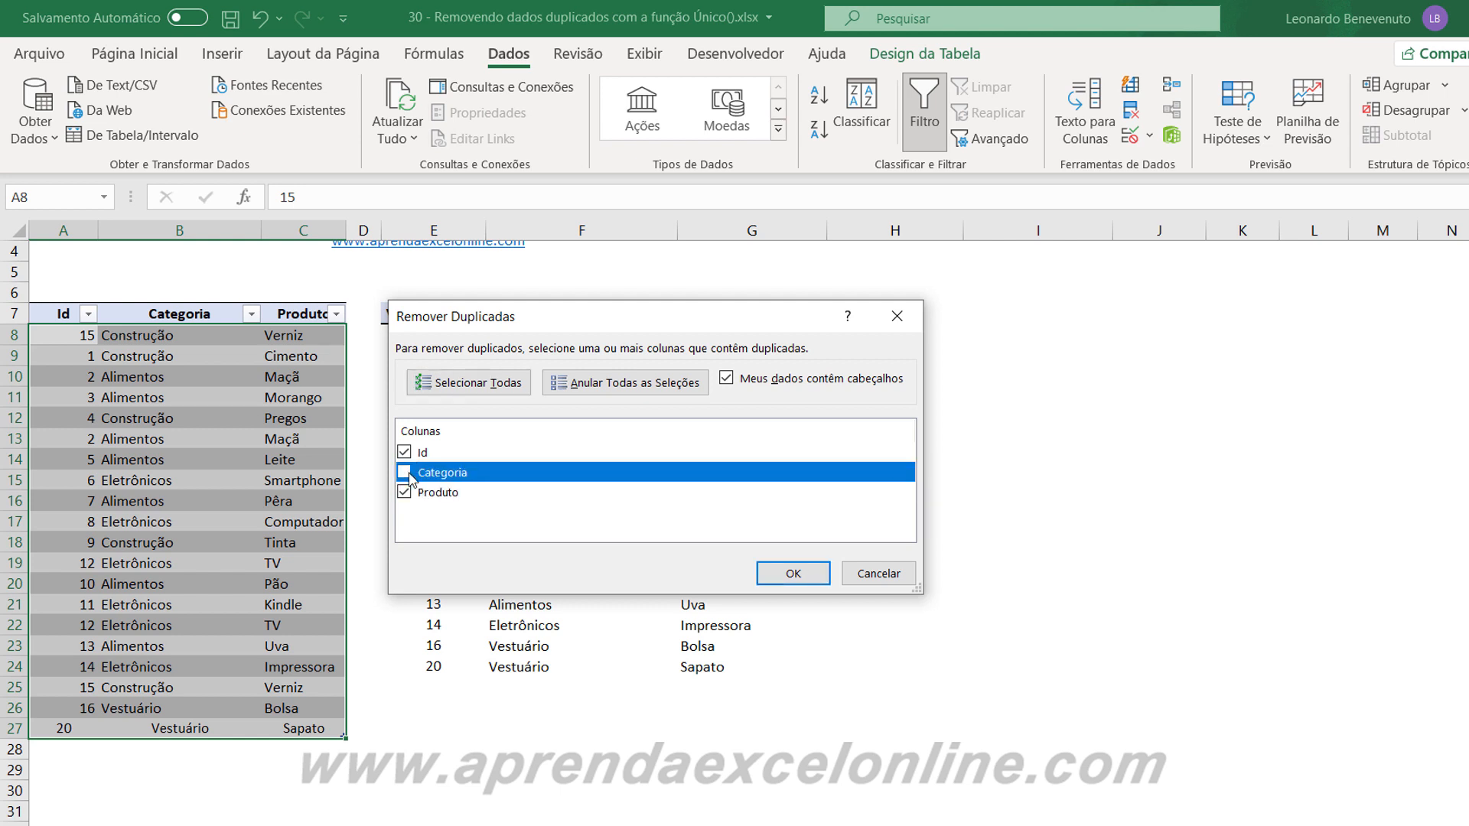
pyautogui.click(411, 500)
pyautogui.click(788, 573)
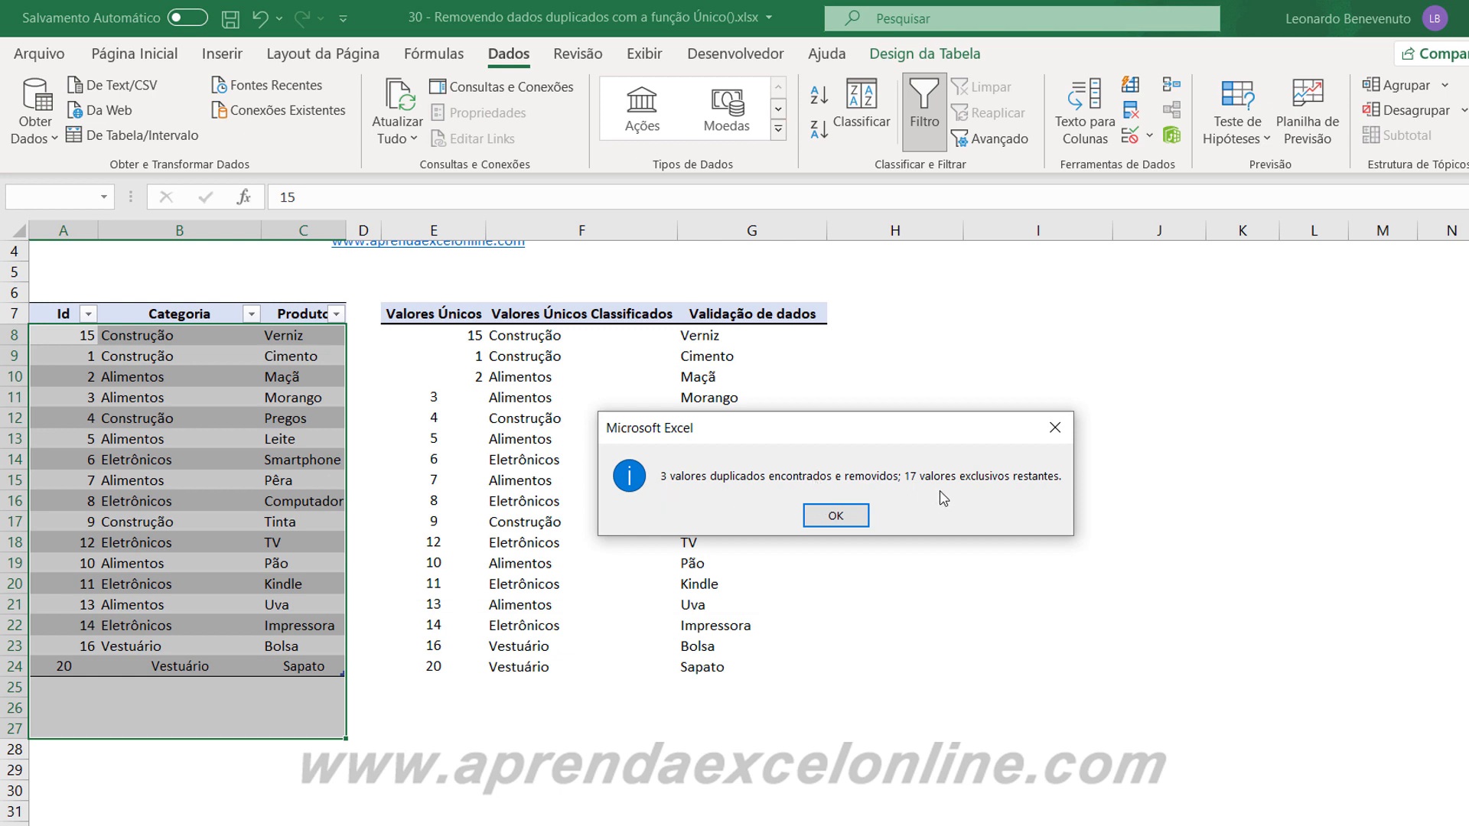
pyautogui.click(835, 515)
pyautogui.click(594, 686)
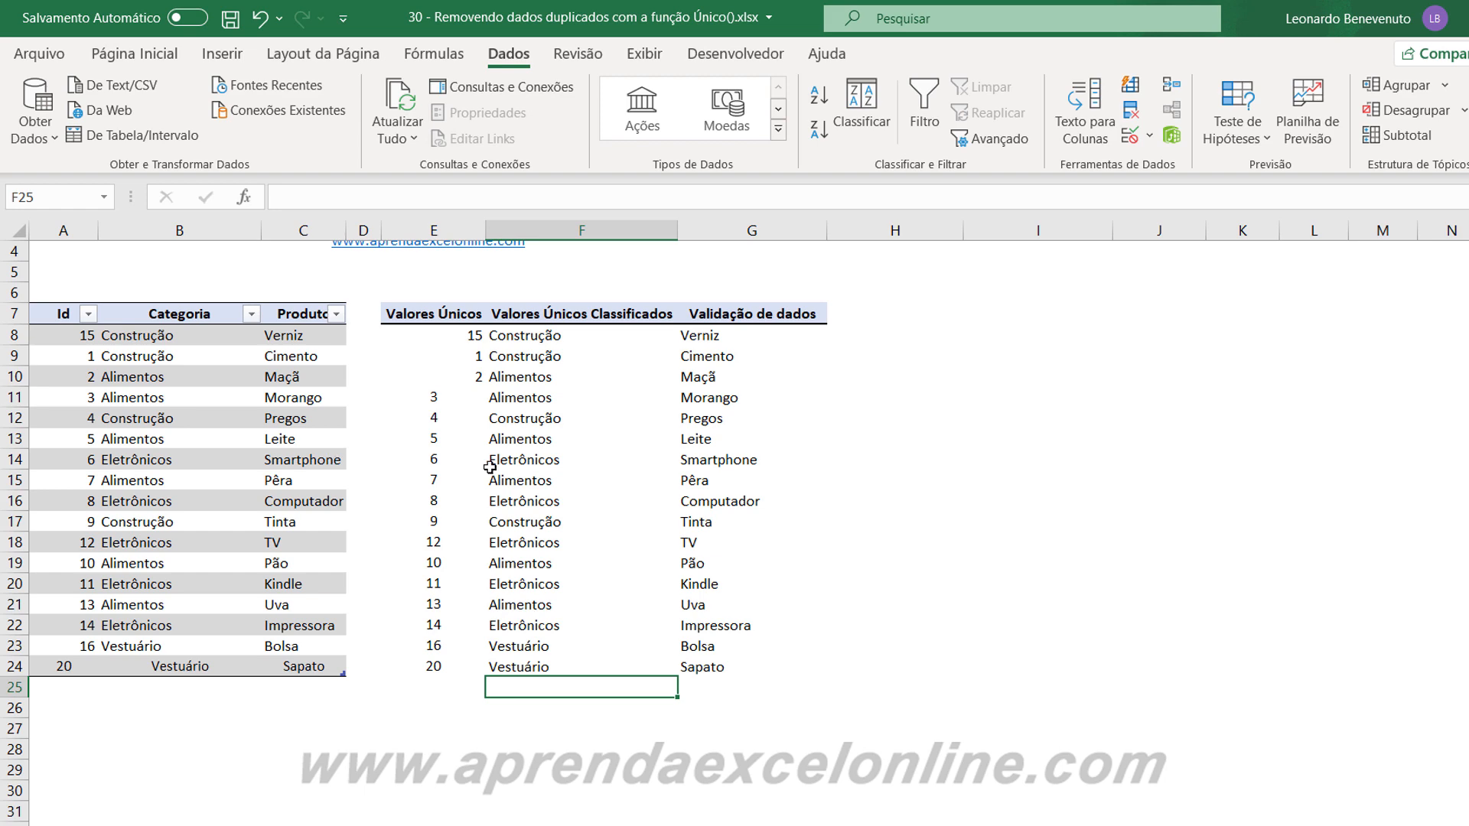
# Undo the duplicate removal in the matriz table.
pyautogui.hotkey('ctrl', 'z')
pyautogui.click(515, 733)
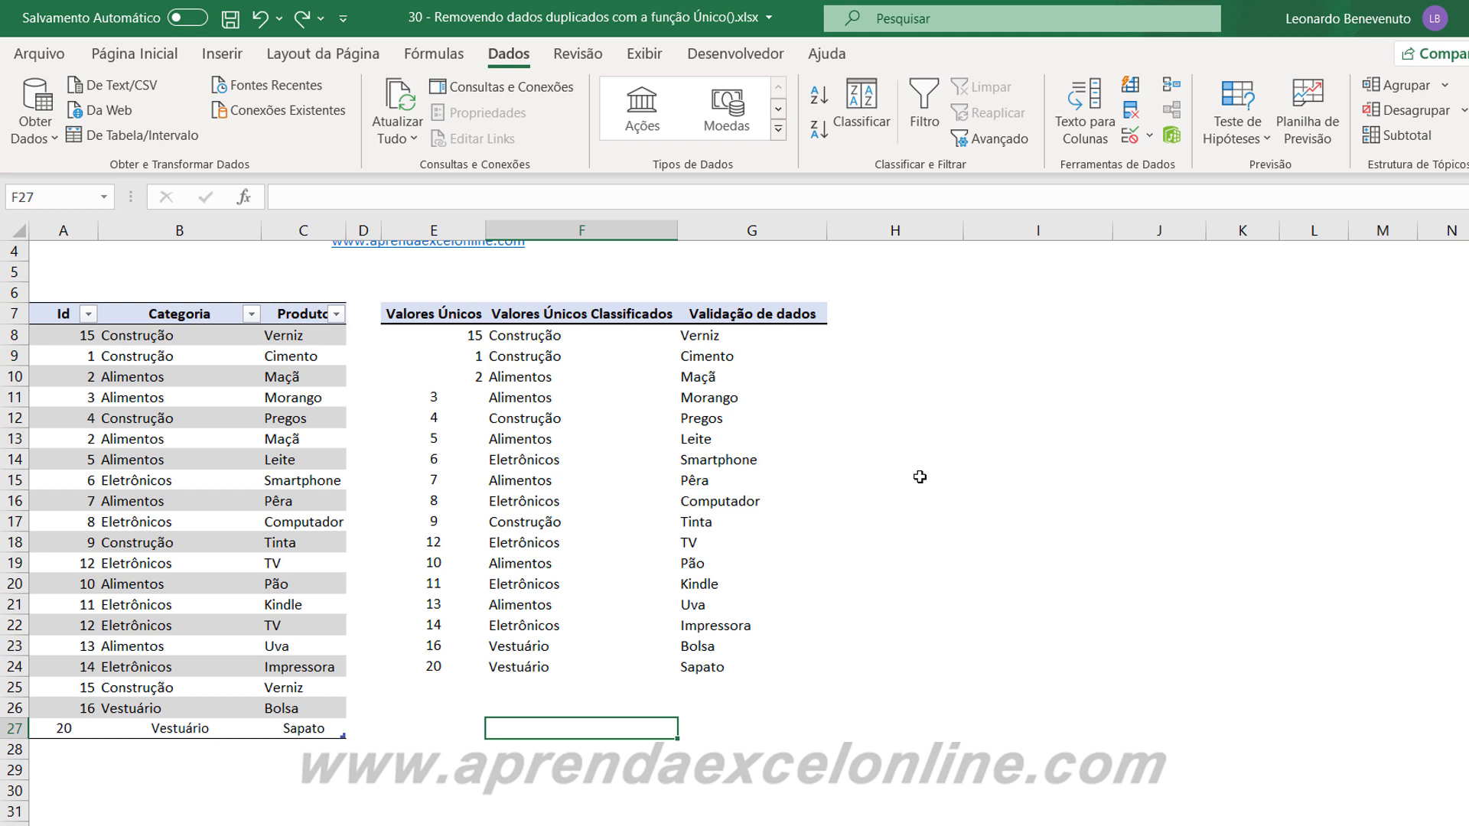
pyautogui.click(878, 629)
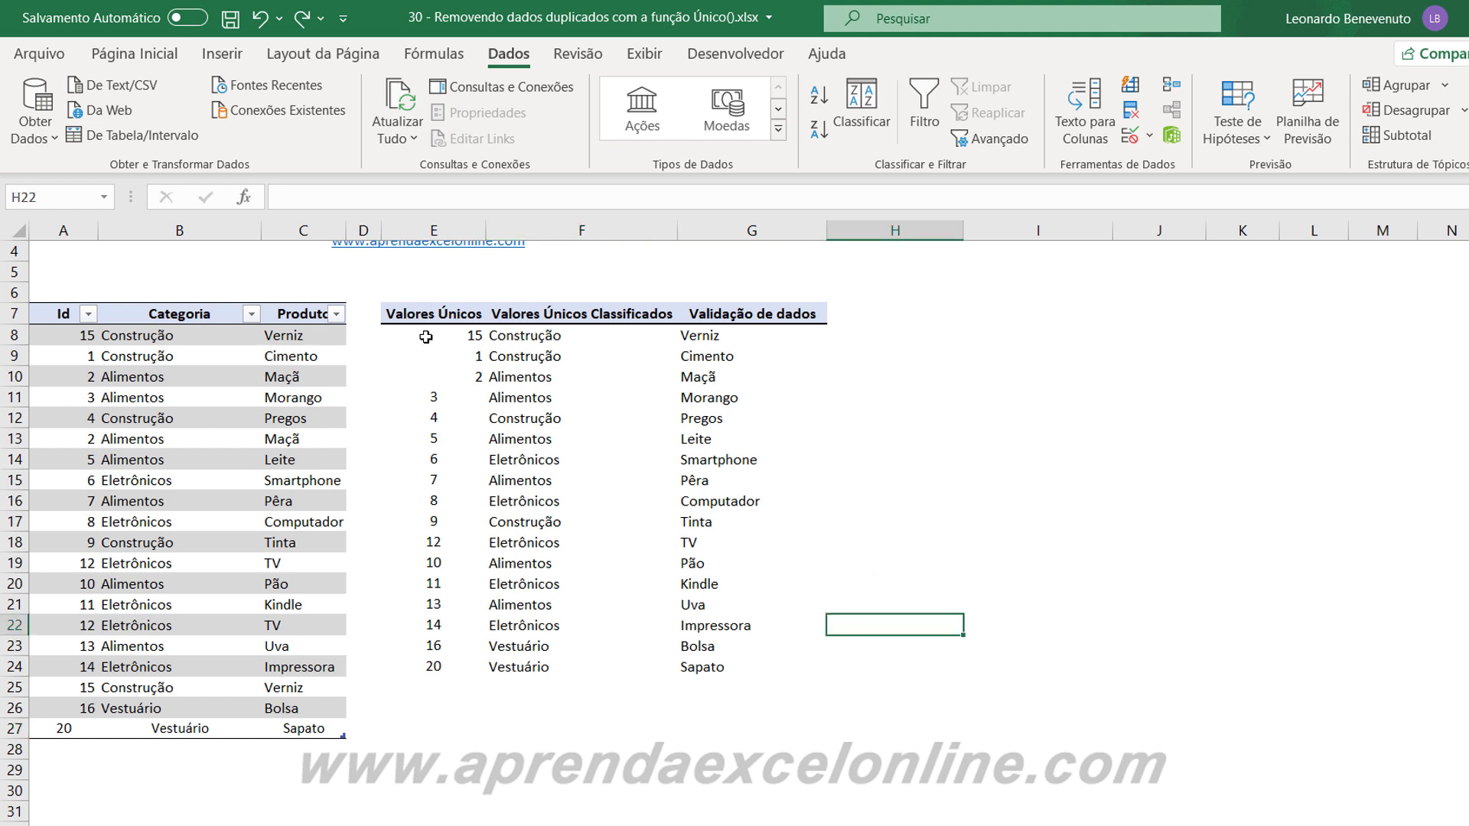
# Clear the ÚNICO formula and its list from E8:G25, keeping the headers in row 7.
pyautogui.moveTo(425, 337); pyautogui.dragTo(742, 698)
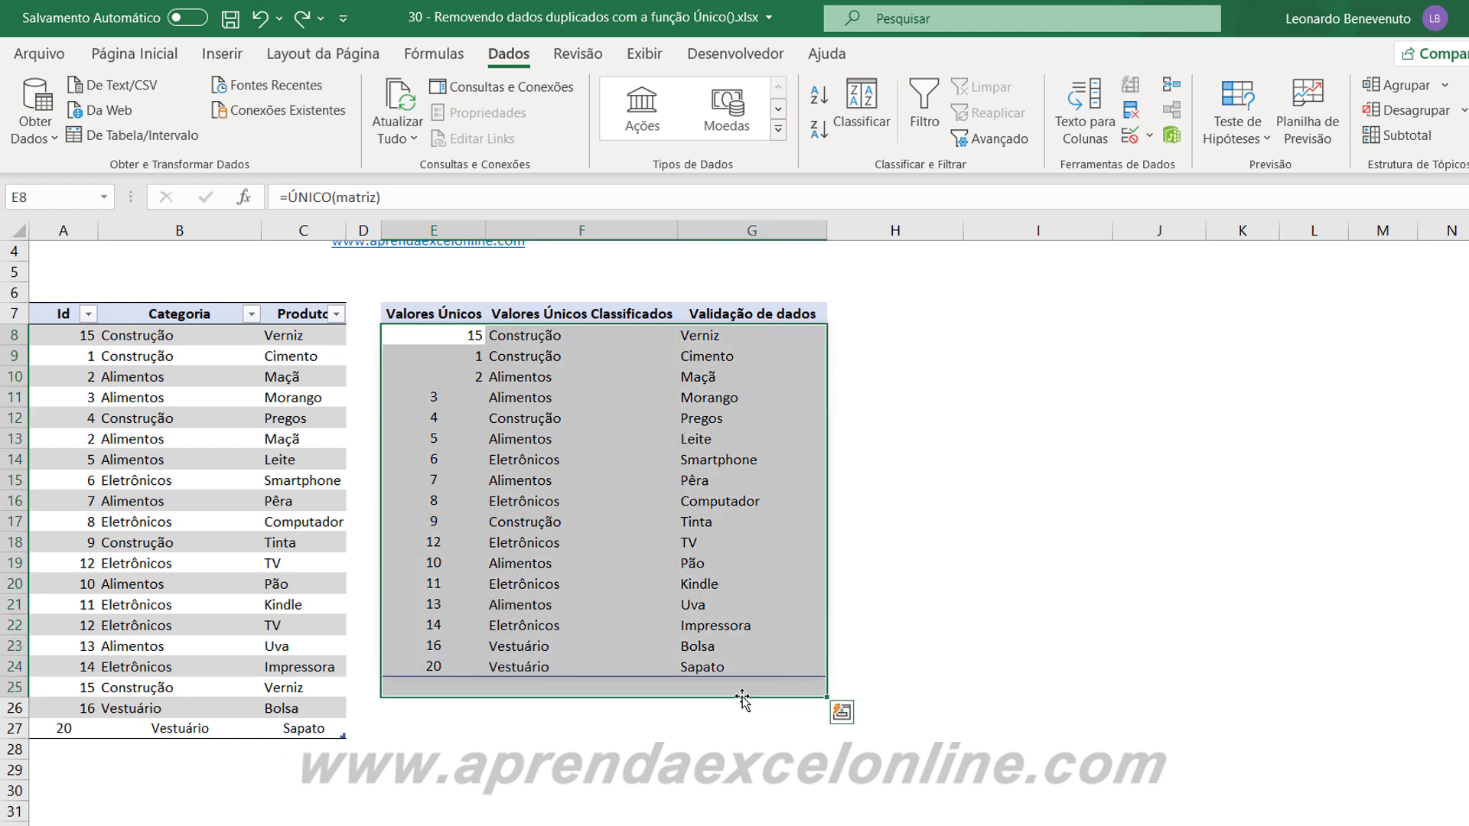
pyautogui.press('Delete')
pyautogui.click(1000, 567)
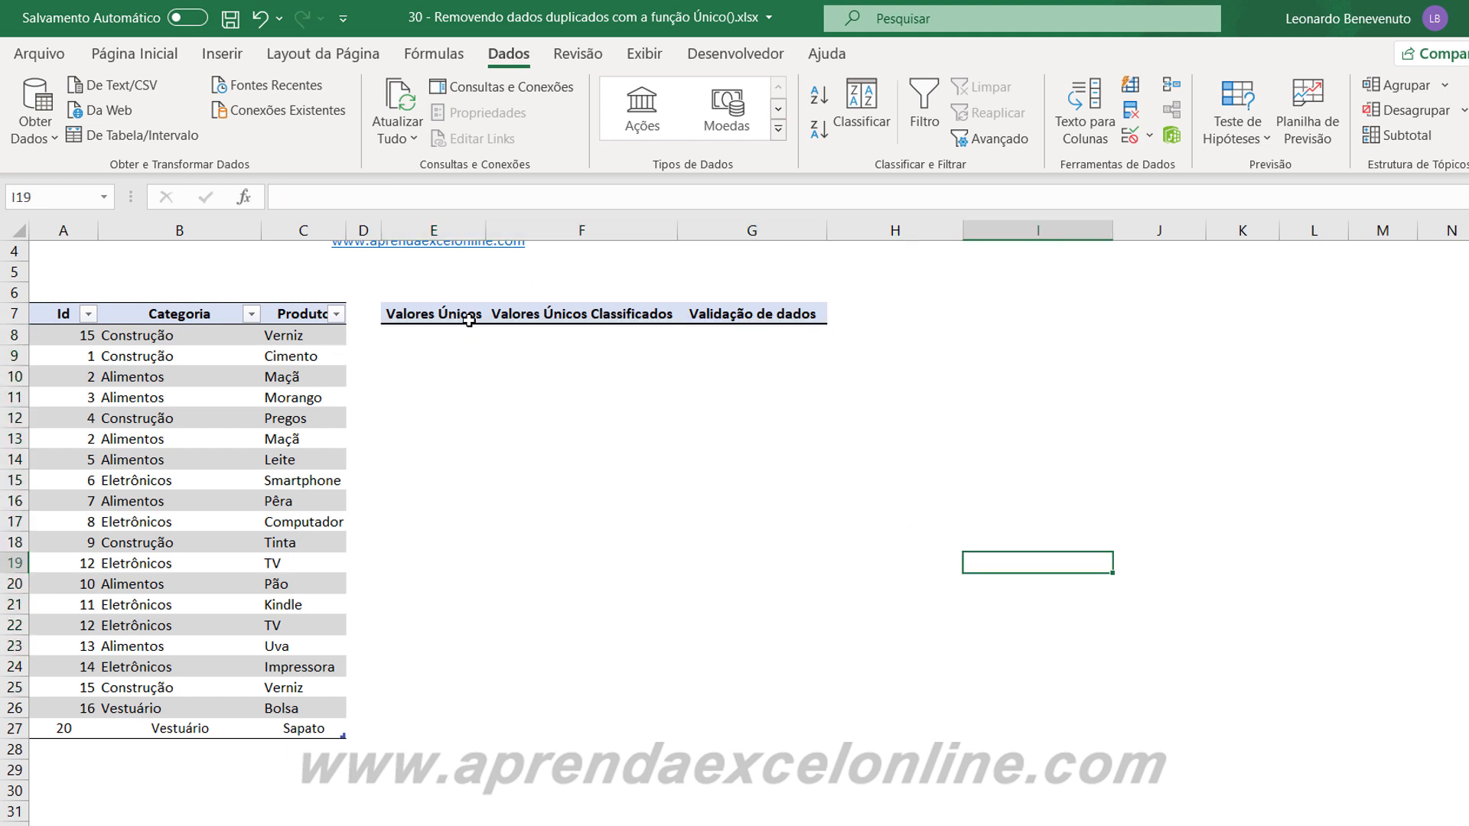
pyautogui.click(448, 224)
pyautogui.click(562, 221)
pyautogui.click(715, 231)
pyautogui.click(715, 480)
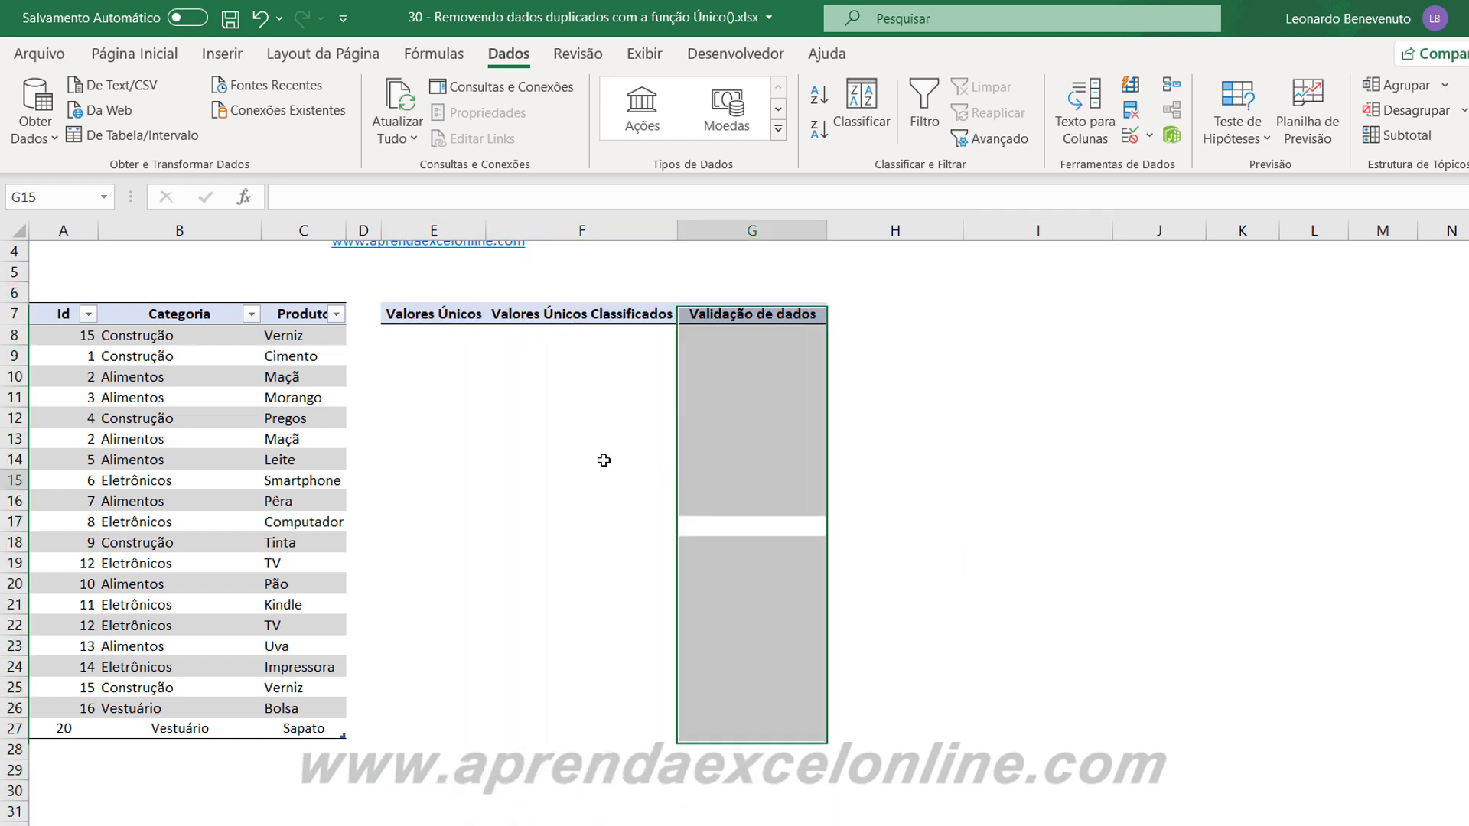
# Enter the formula =ÚNICO(matriz[Produto]) in E8 to list each product once under Valores Únicos.
pyautogui.click(408, 337)
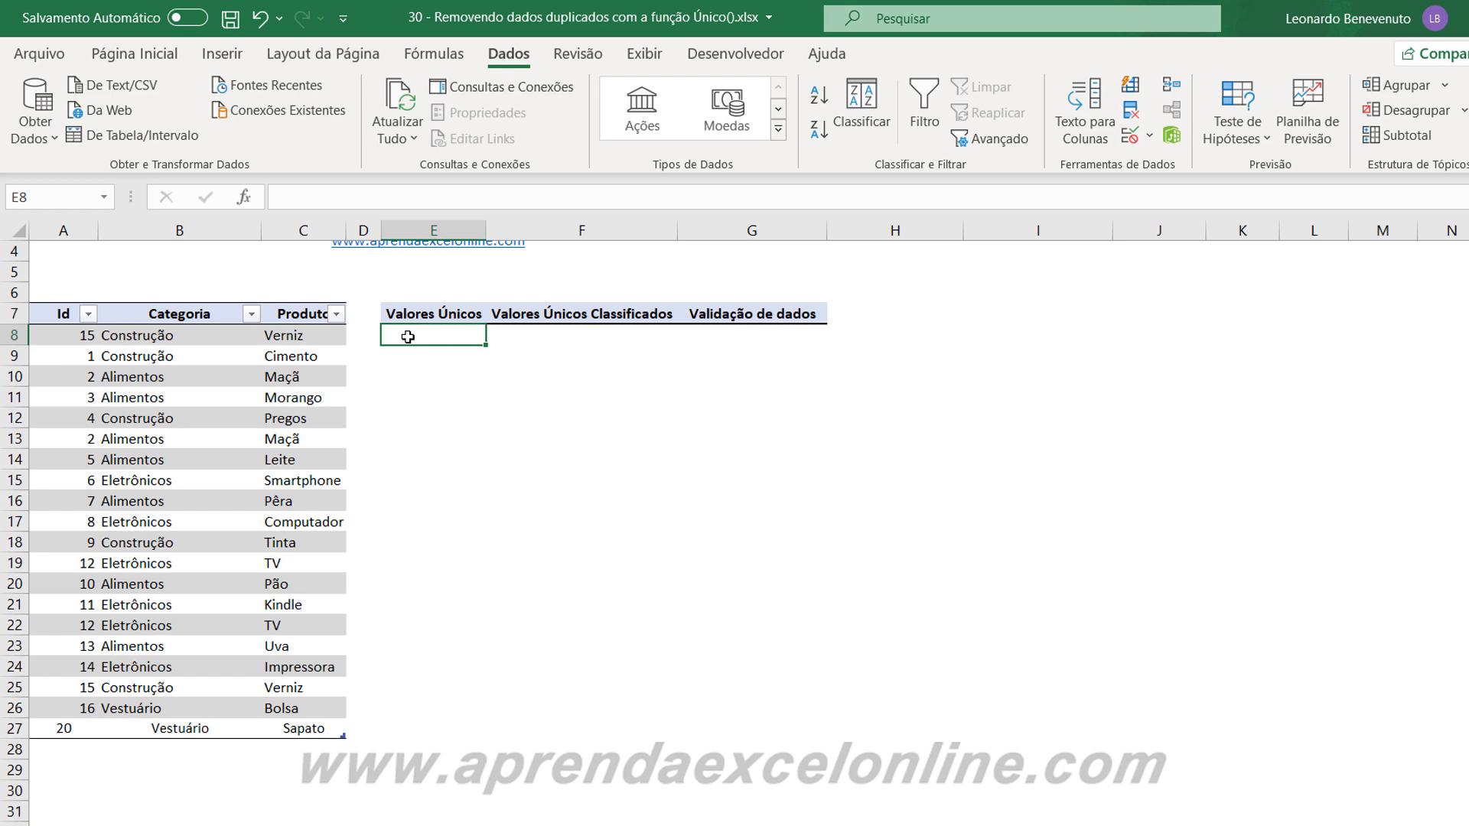
pyautogui.write('=único')
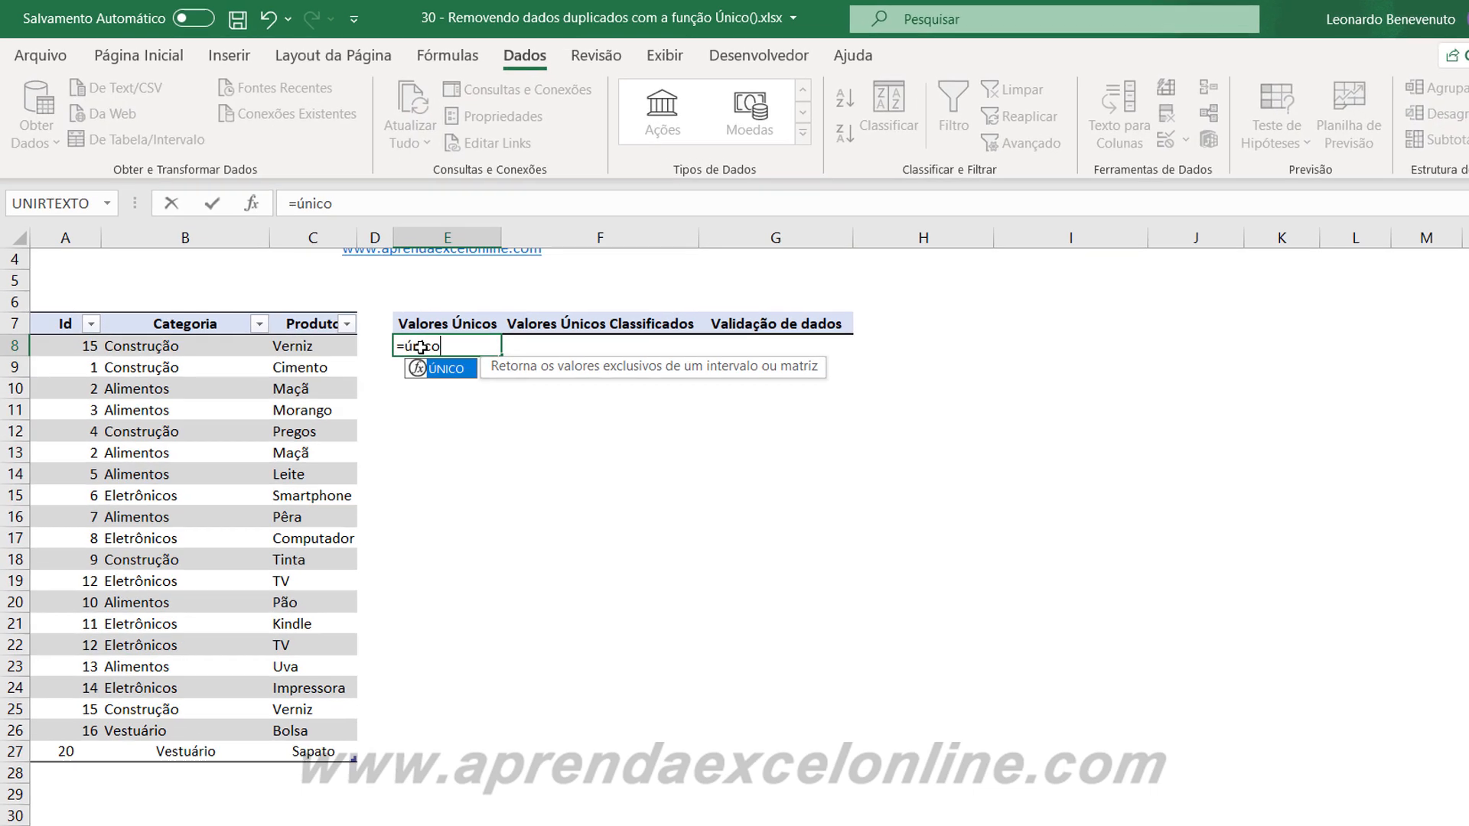
pyautogui.press('Tab')
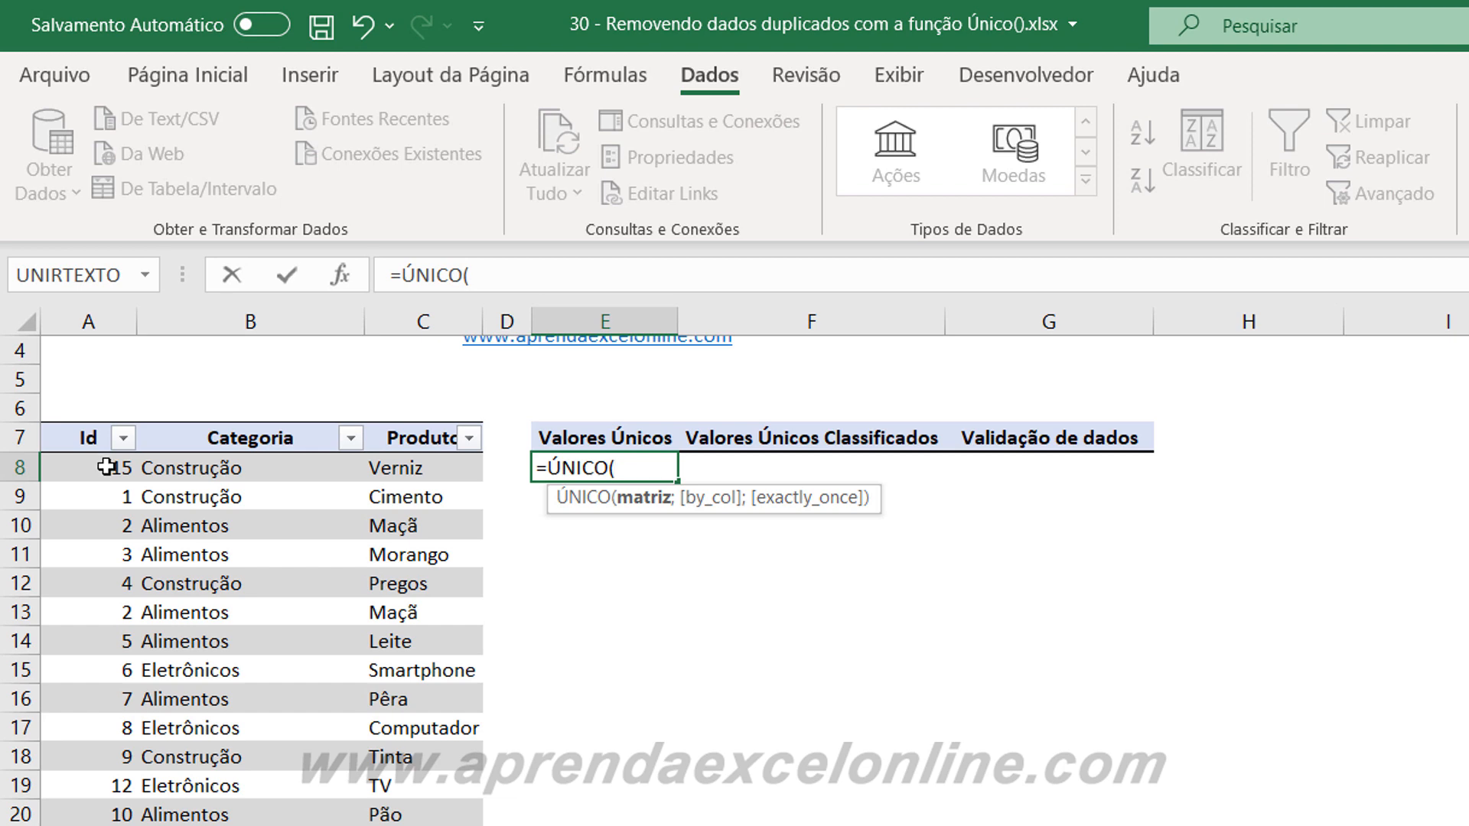
pyautogui.click(107, 467)
pyautogui.moveTo(458, 468); pyautogui.dragTo(425, 825)
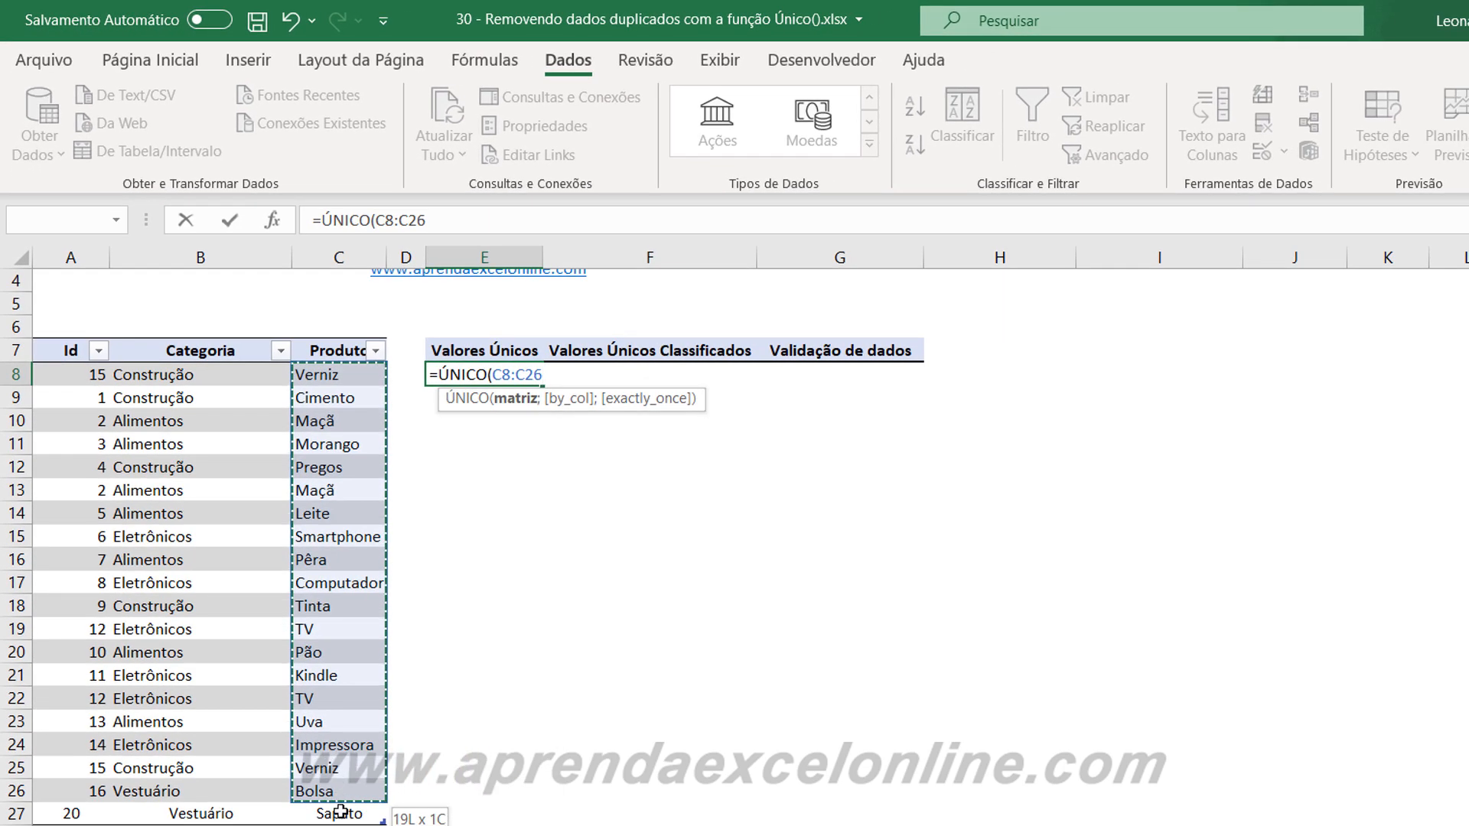
pyautogui.moveTo(341, 811); pyautogui.dragTo(341, 815)
pyautogui.write(')')
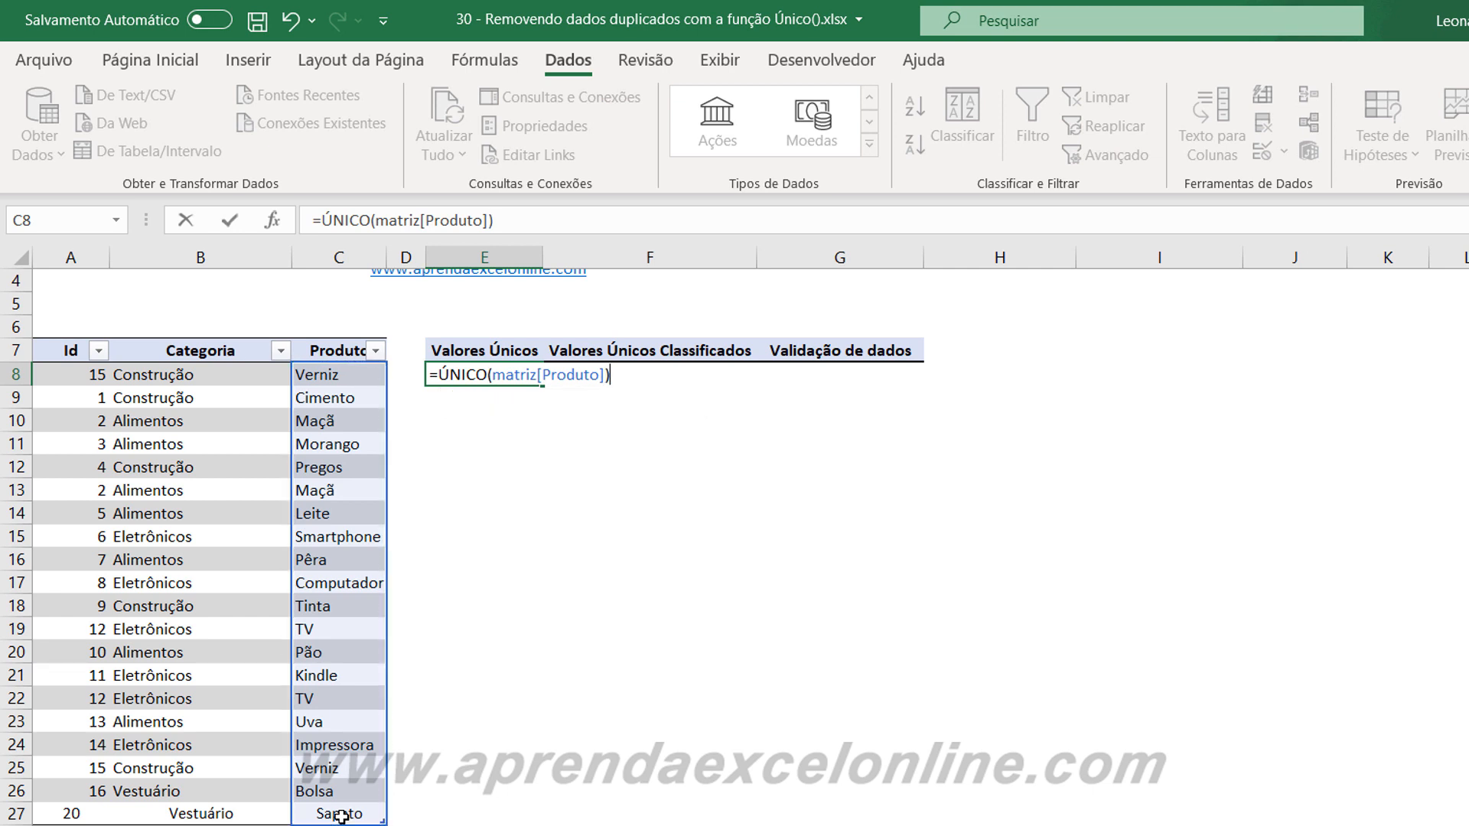
pyautogui.press('Return')
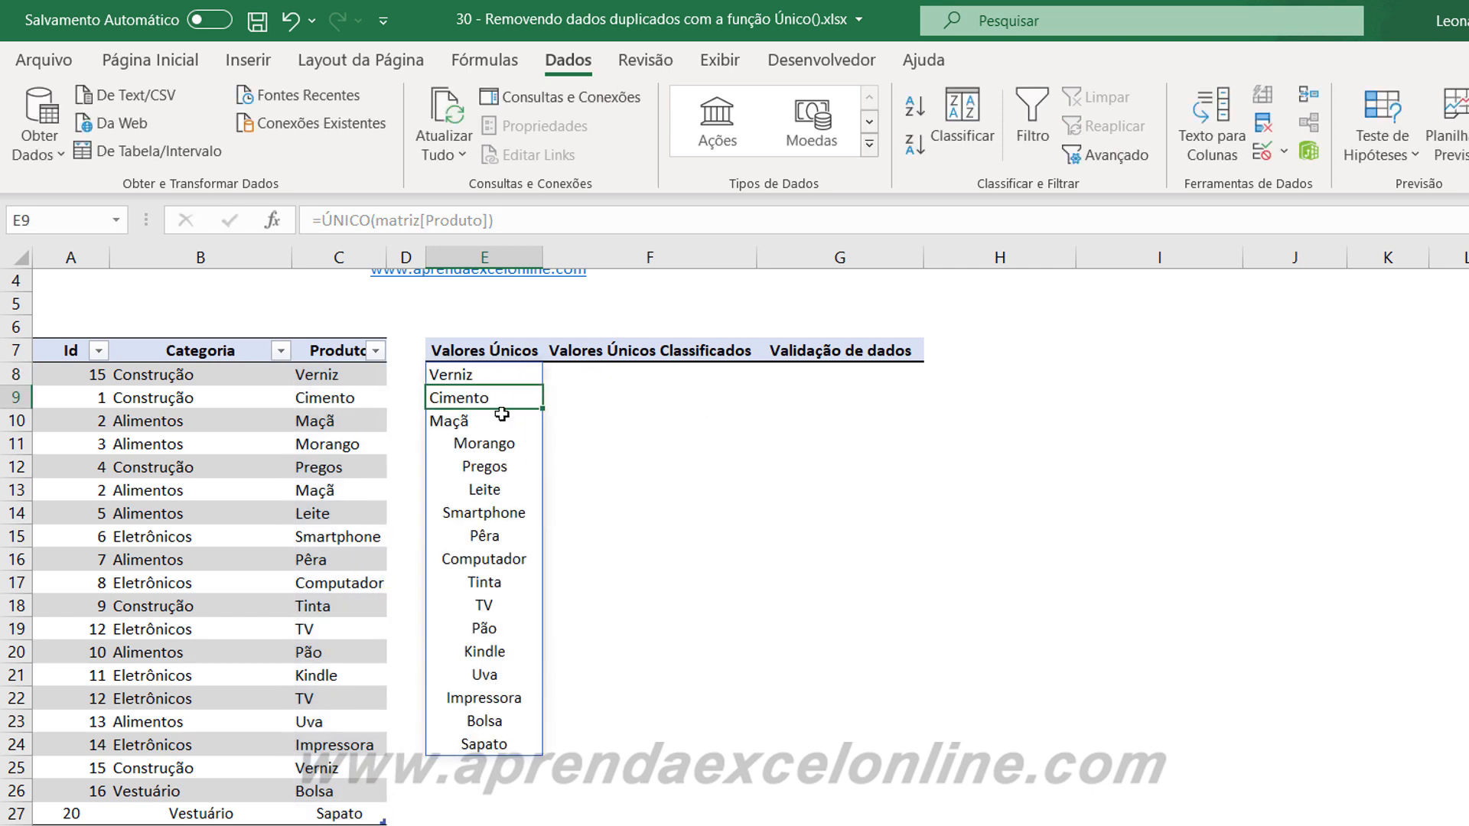
# Center the cells E8:G27 both vertically and horizontally, and review the unique product list in column E.
pyautogui.moveTo(464, 369); pyautogui.dragTo(869, 819)
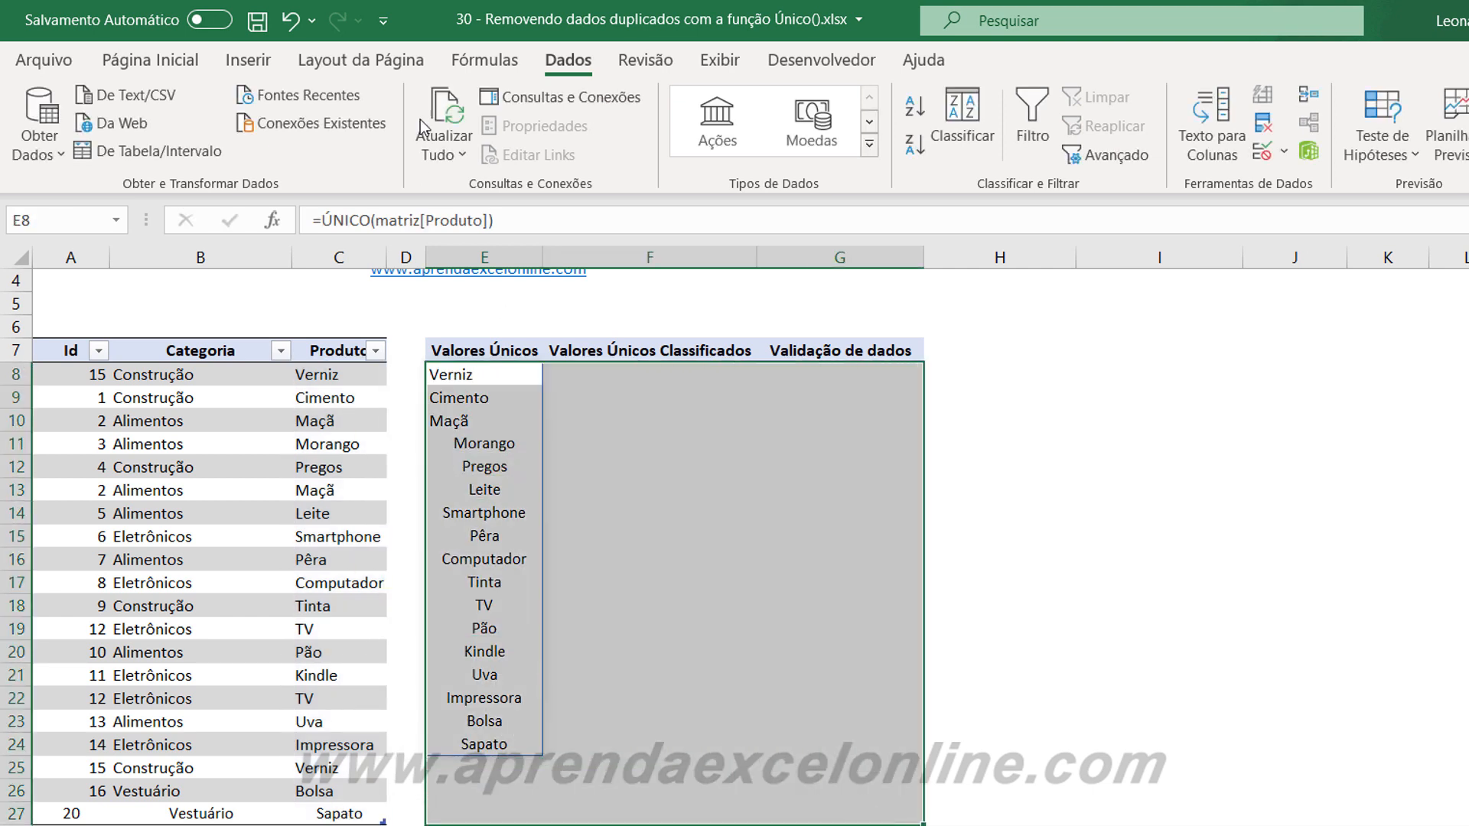
pyautogui.click(150, 62)
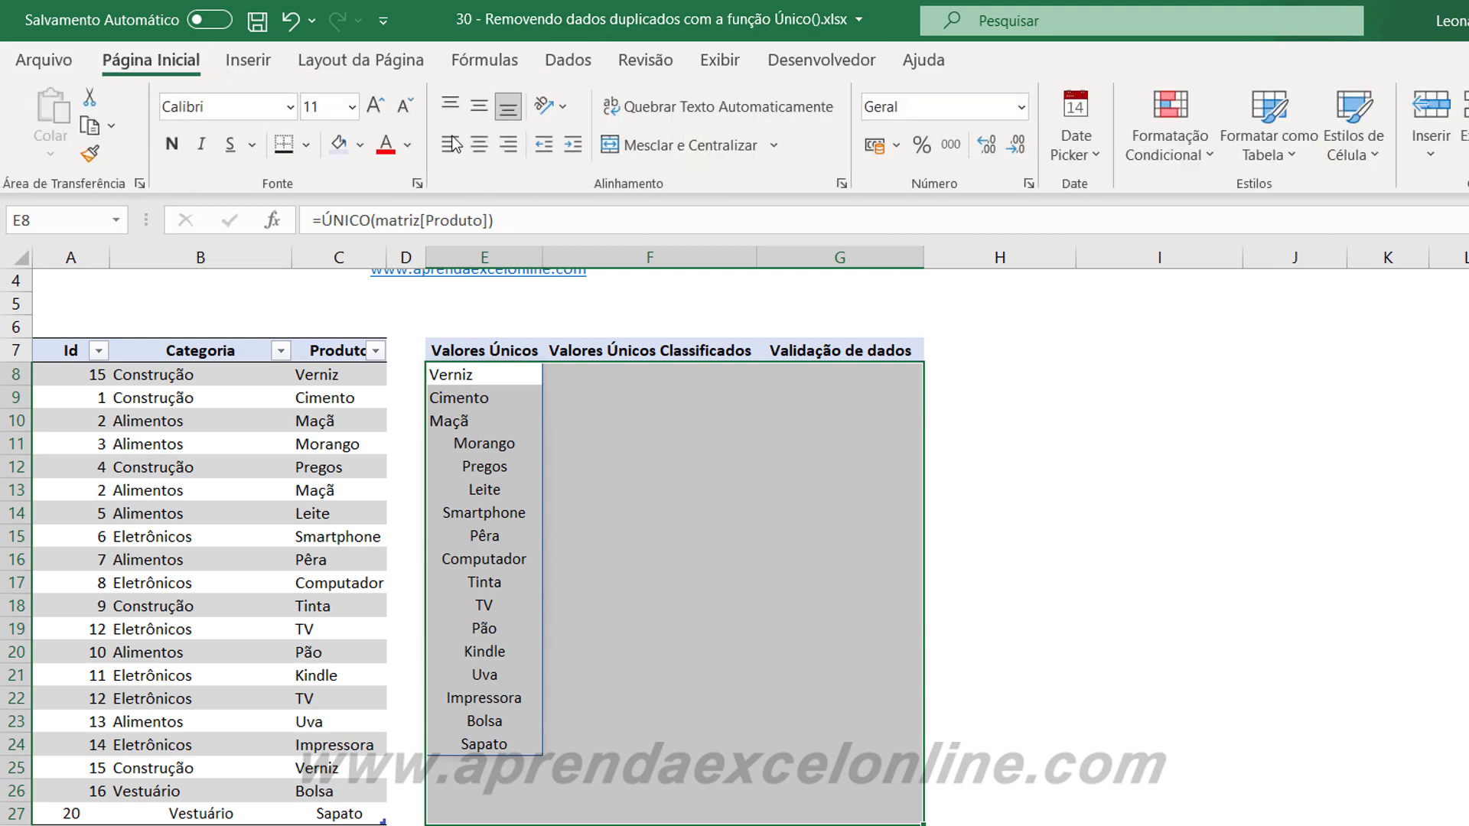
pyautogui.click(479, 106)
pyautogui.click(479, 144)
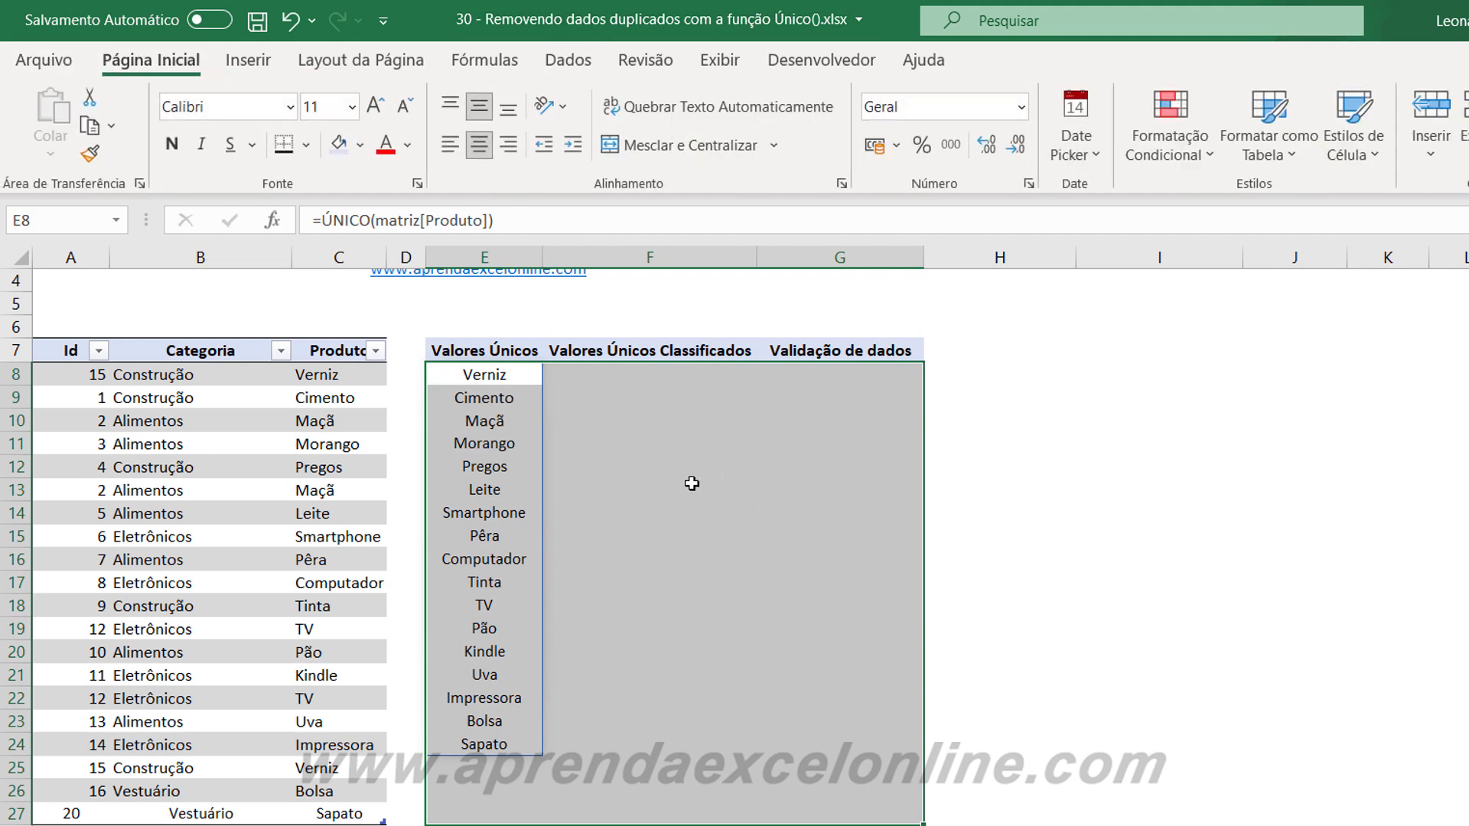
pyautogui.click(983, 515)
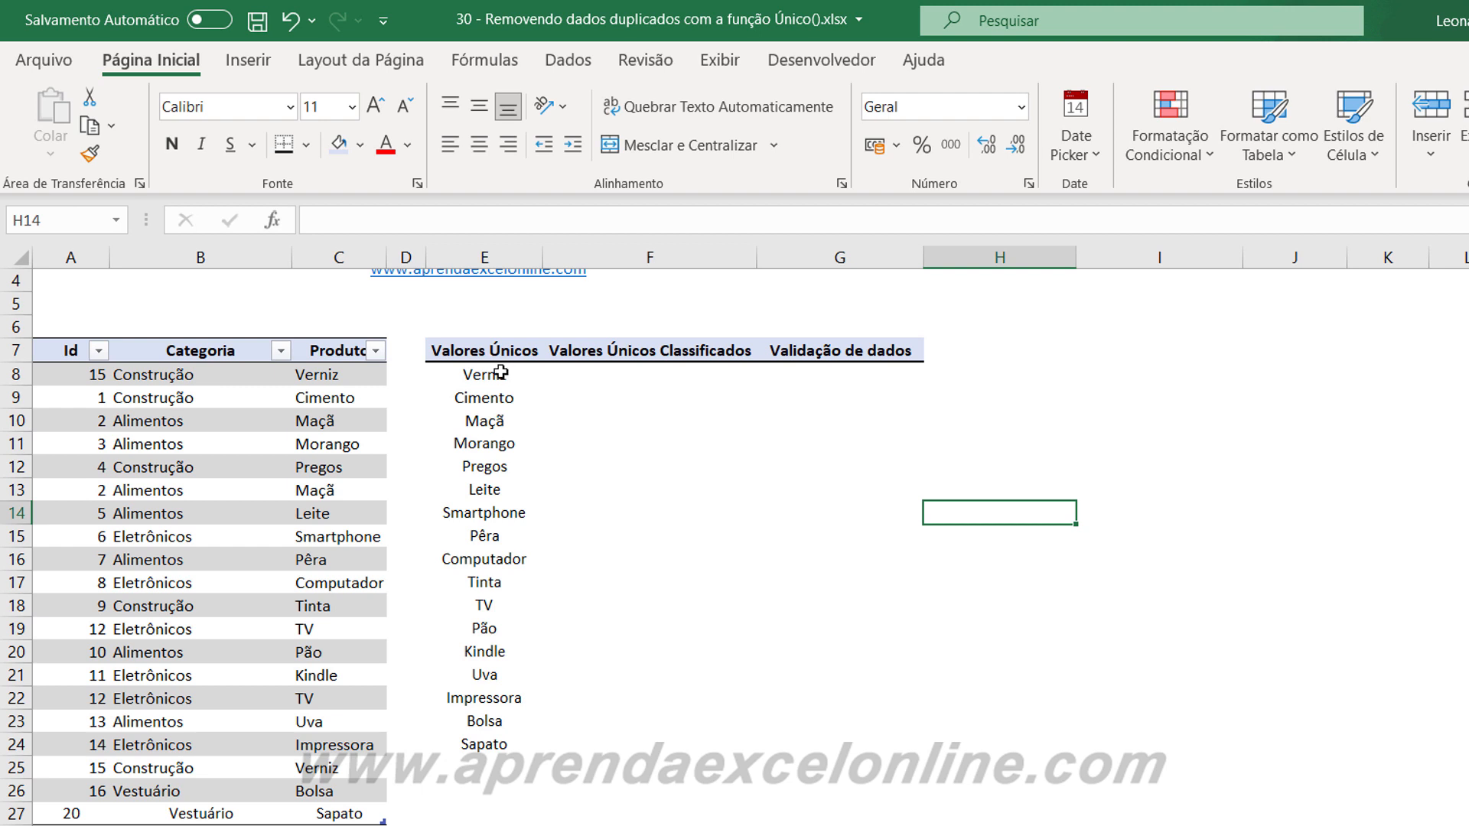
pyautogui.moveTo(521, 375); pyautogui.dragTo(485, 740)
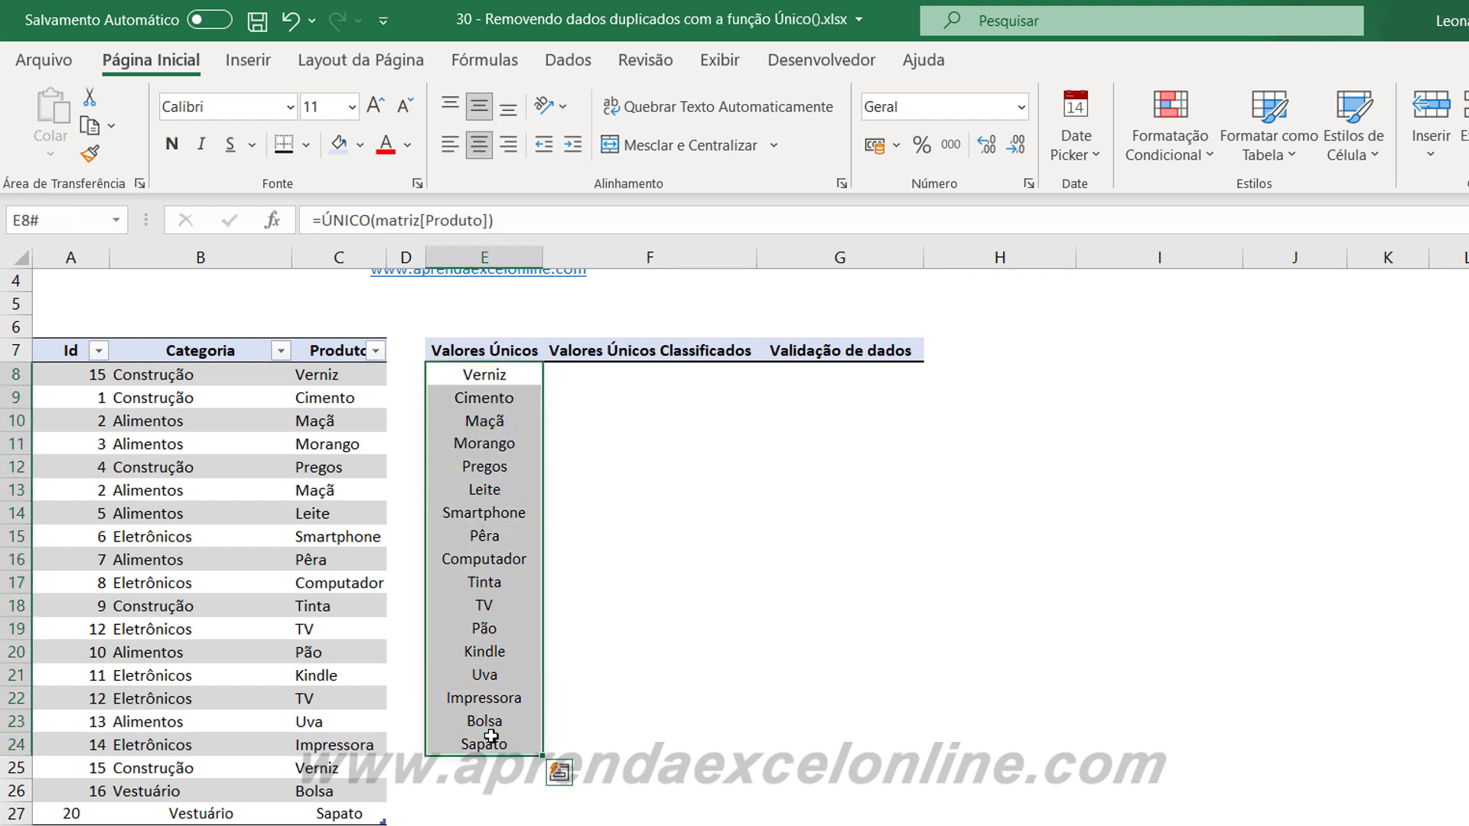
pyautogui.click(803, 535)
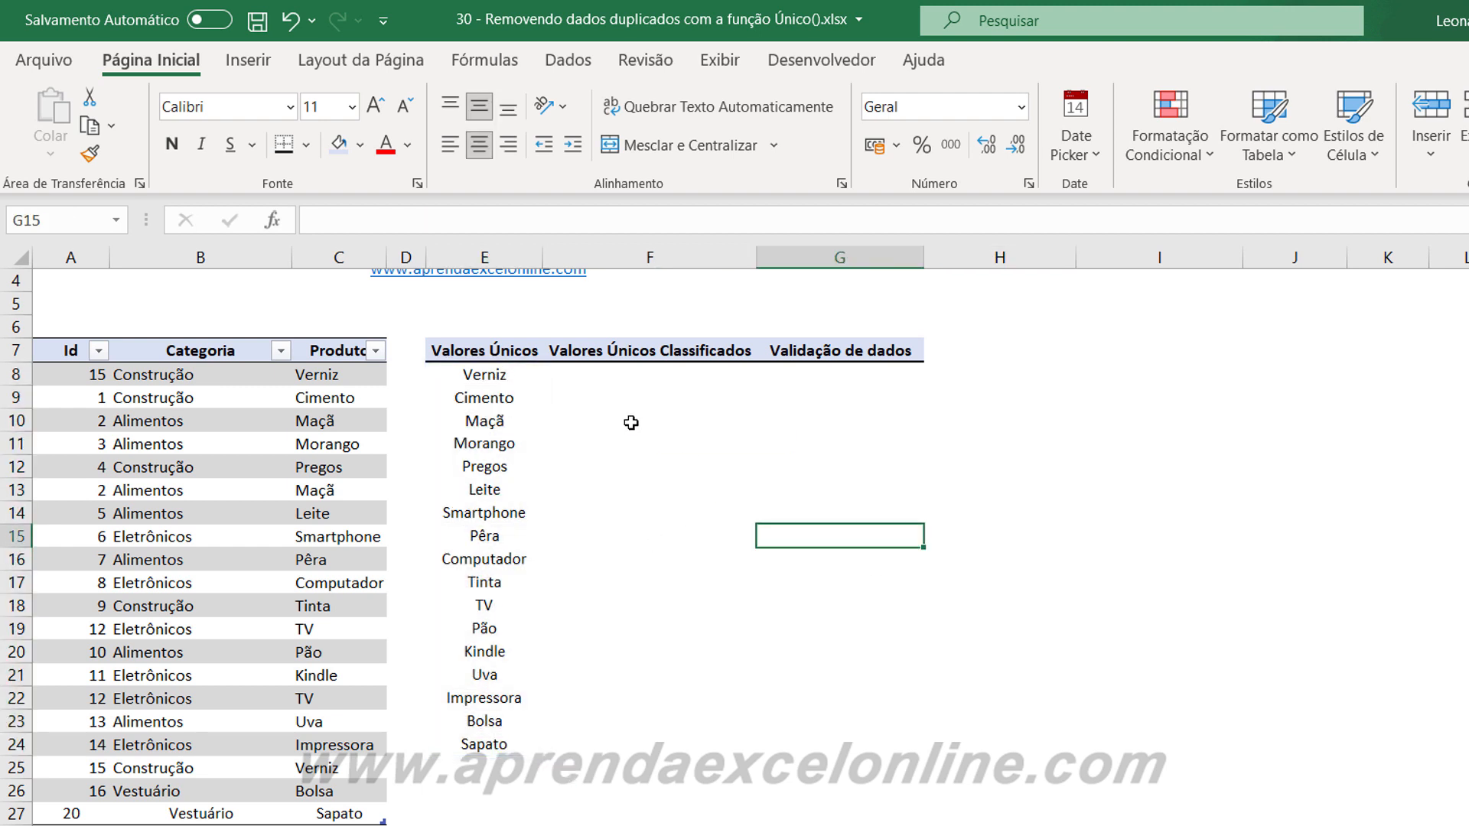
# Enter the formula =CLASSIFICAR(ÚNICO(matriz)) in F8 to list the whole table's unique records in sorted order.
pyautogui.click(650, 376)
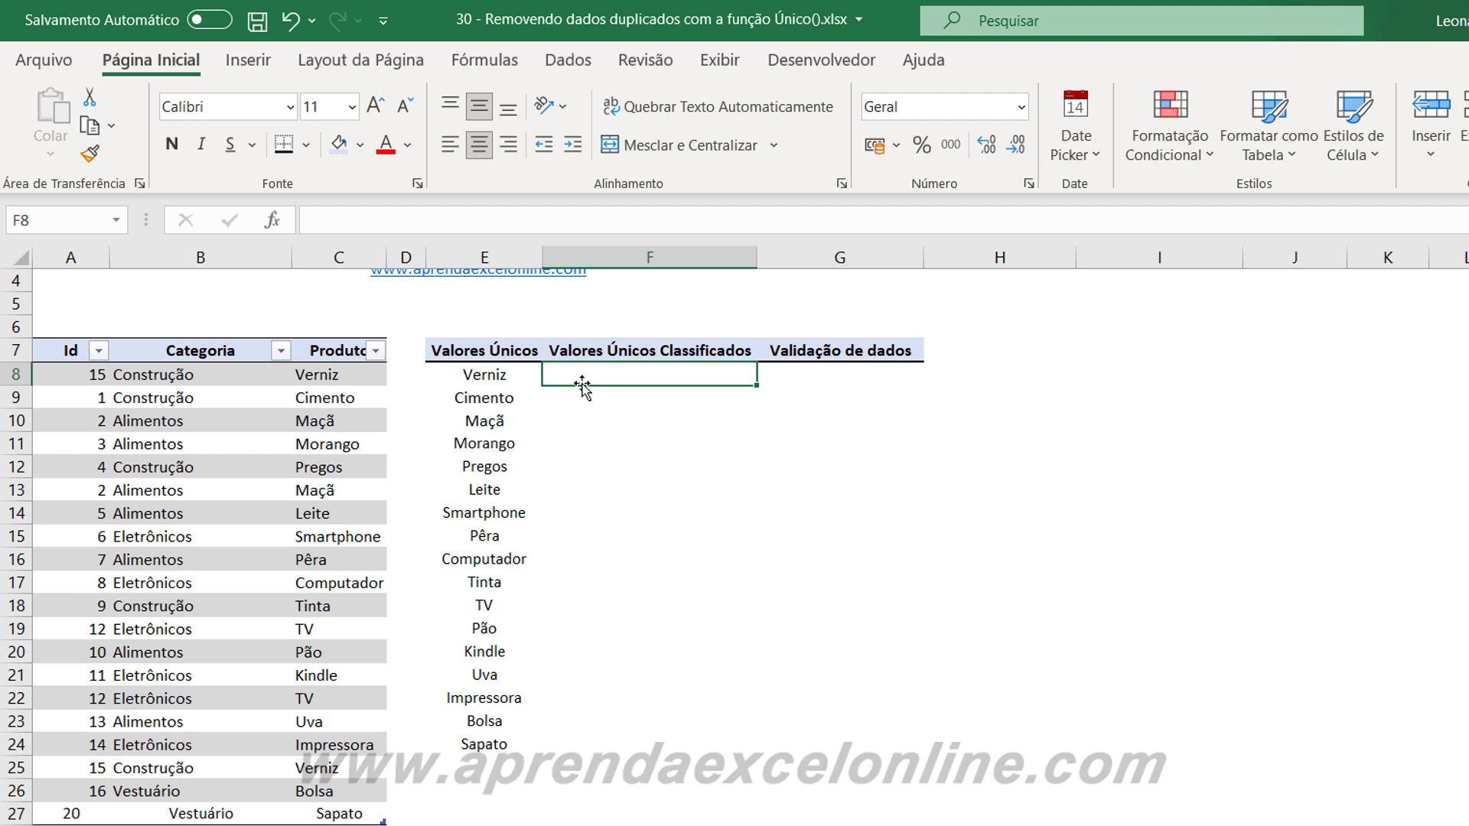
pyautogui.write('=')
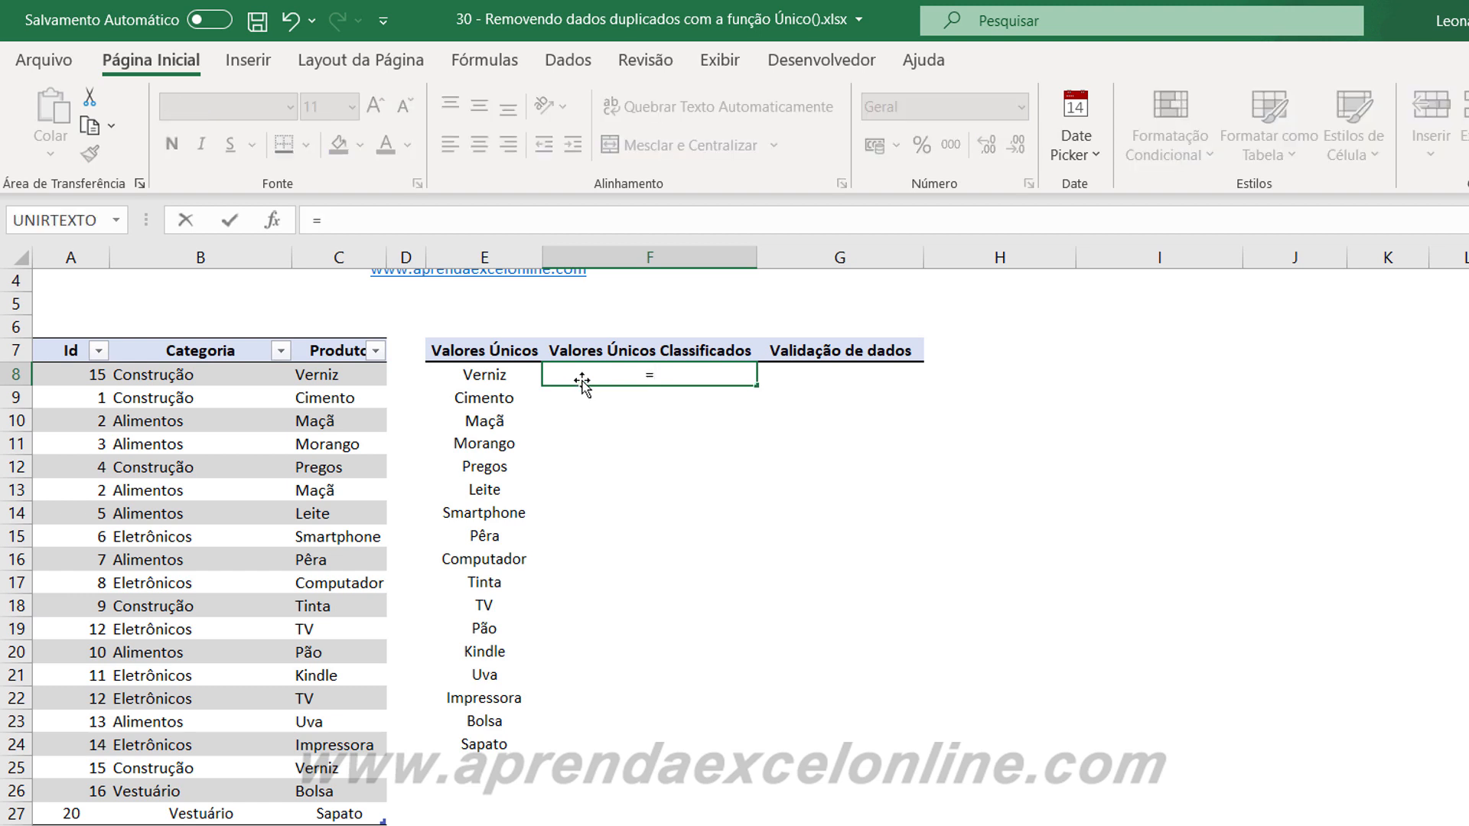
pyautogui.write('classi')
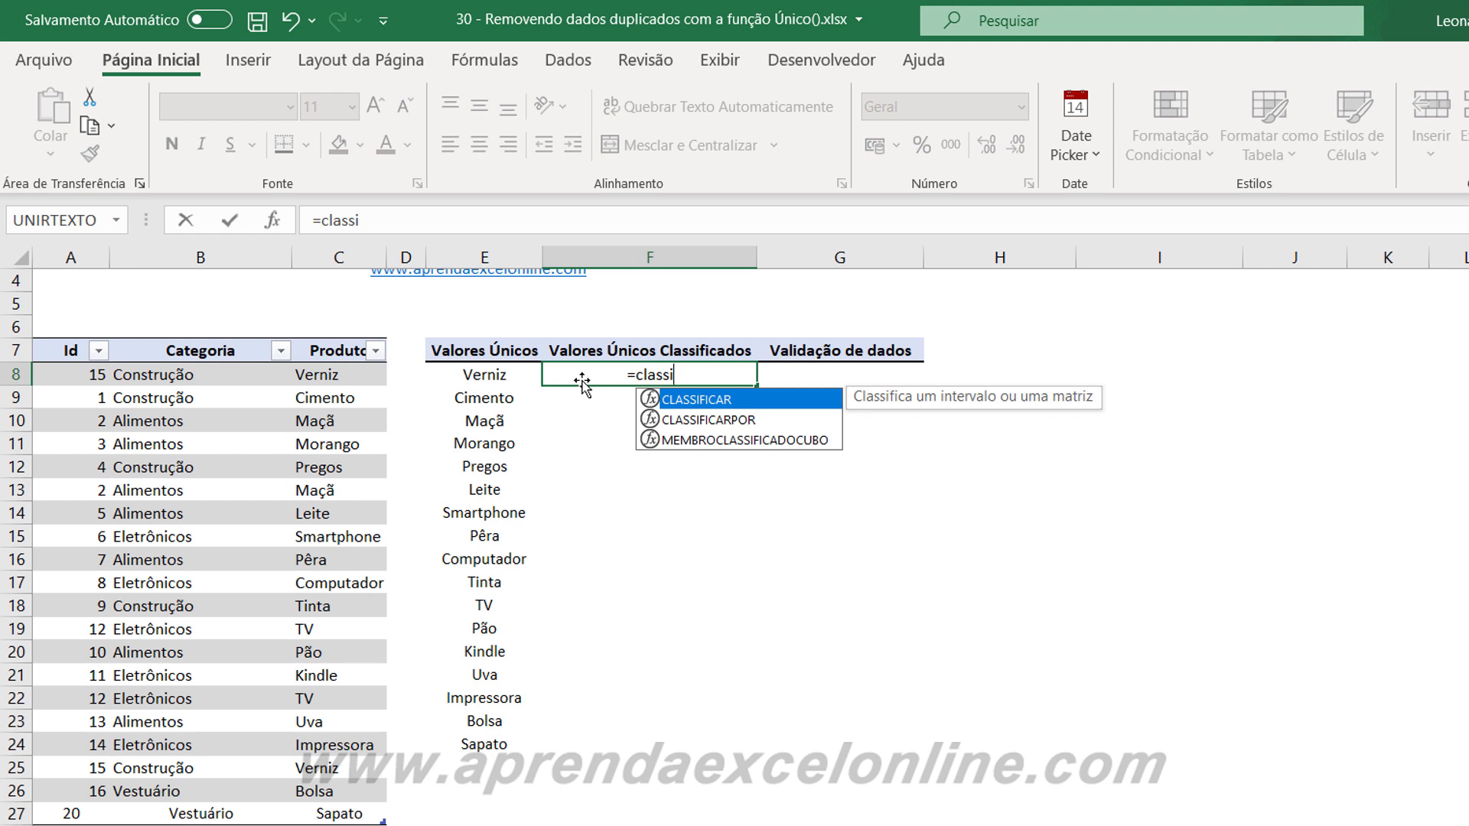
pyautogui.press('Tab')
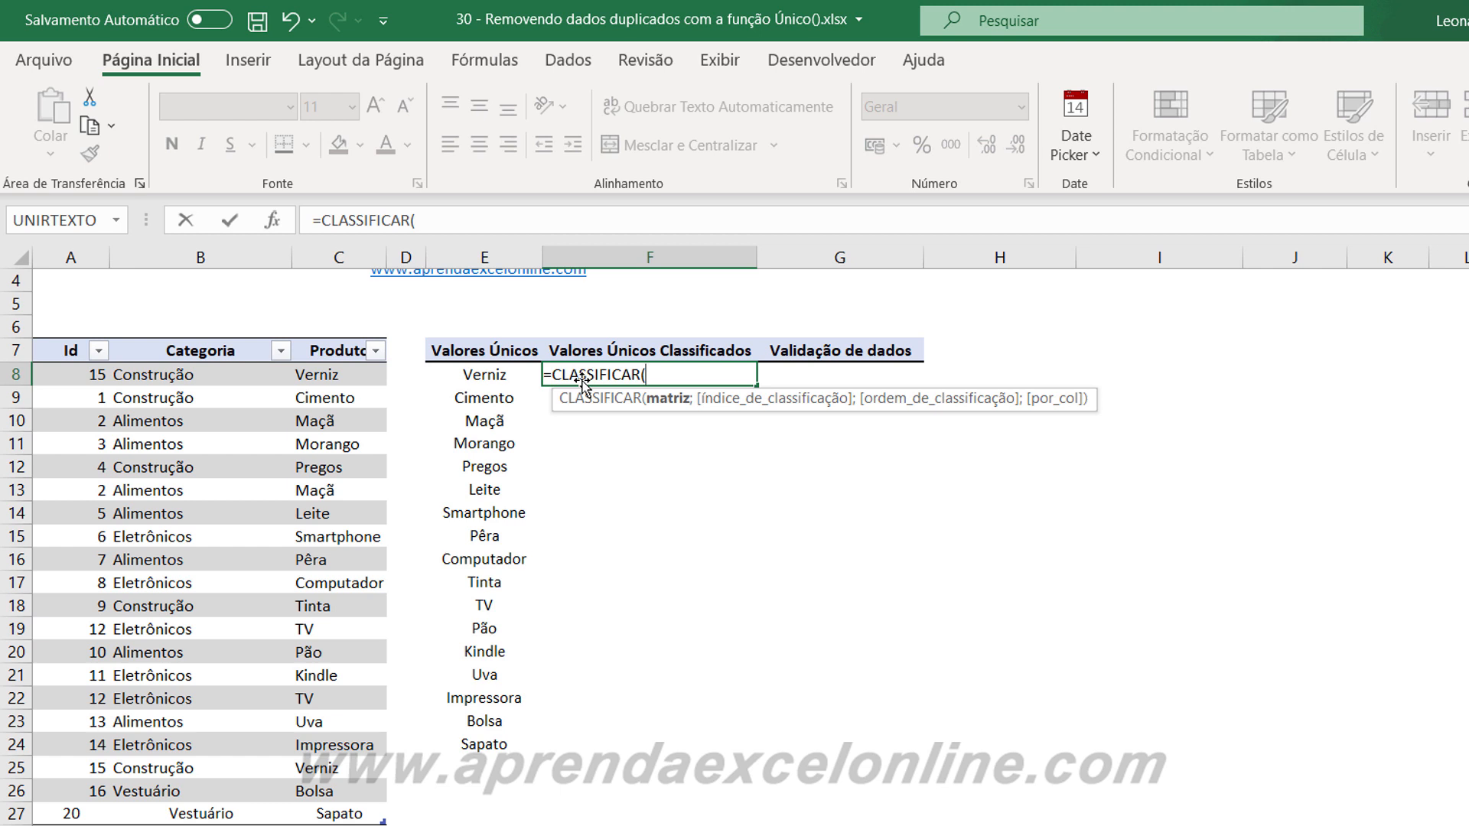
pyautogui.write('único')
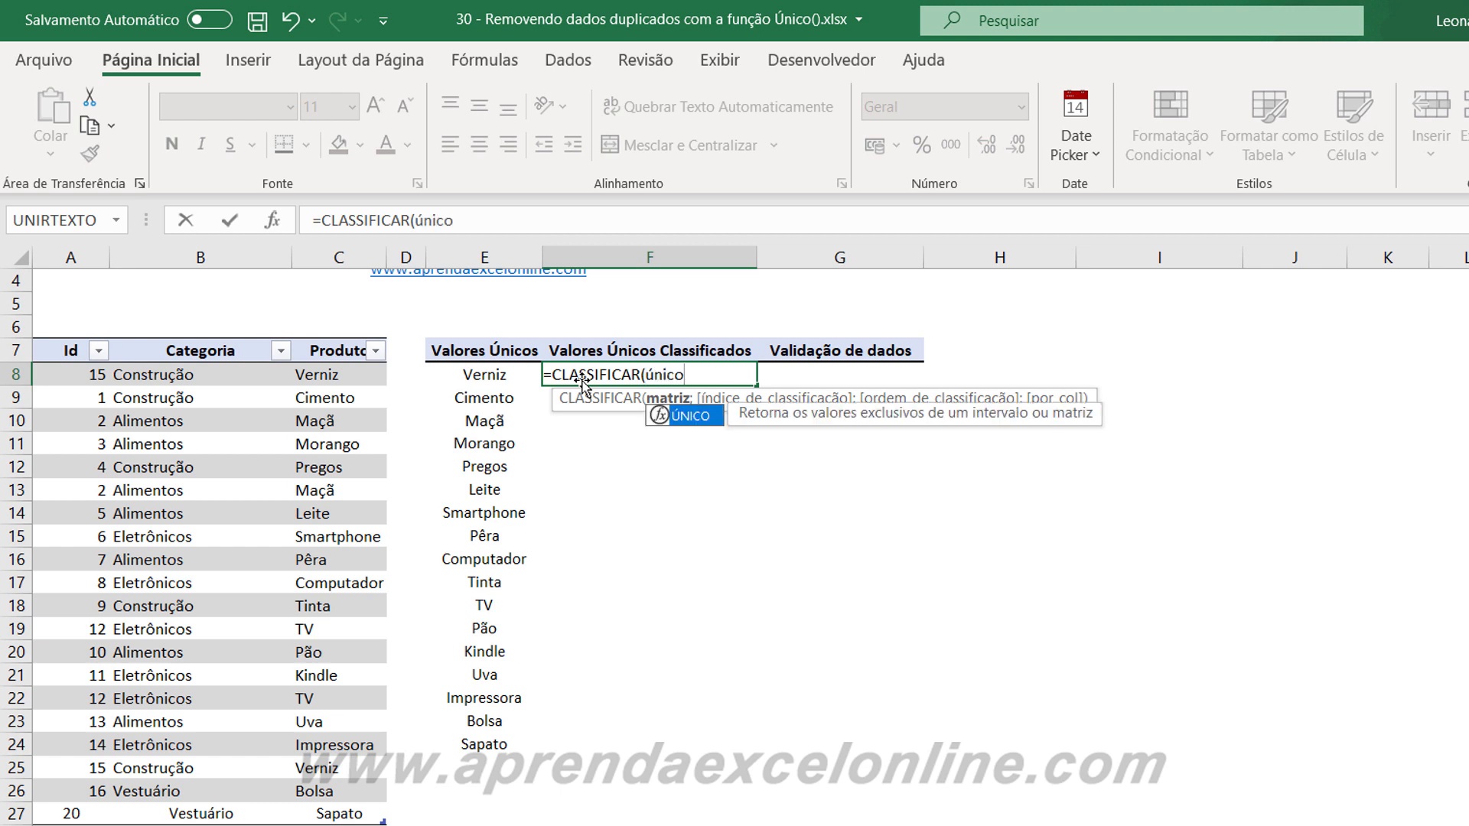
pyautogui.write('(')
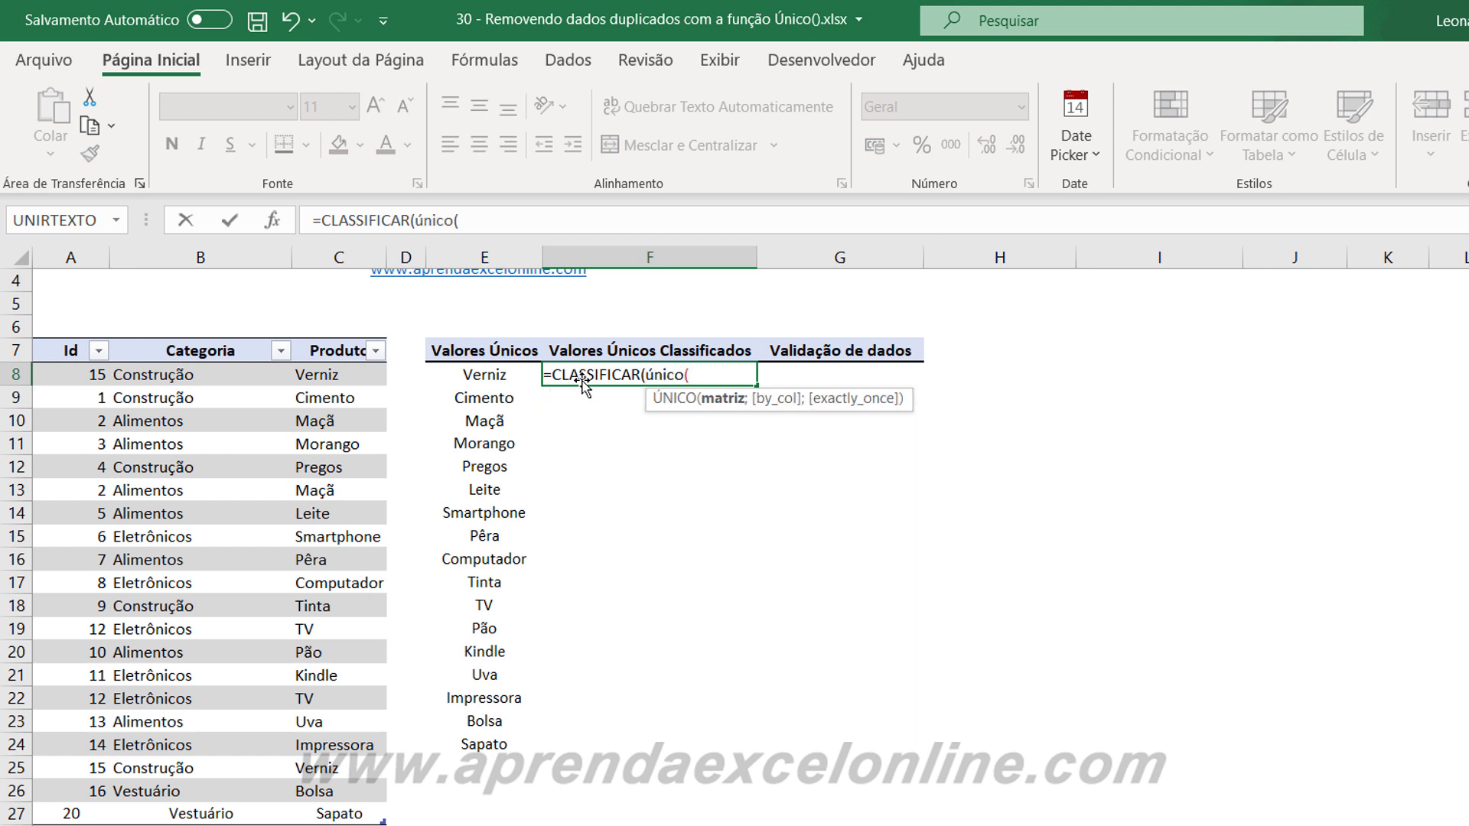
pyautogui.write('matri')
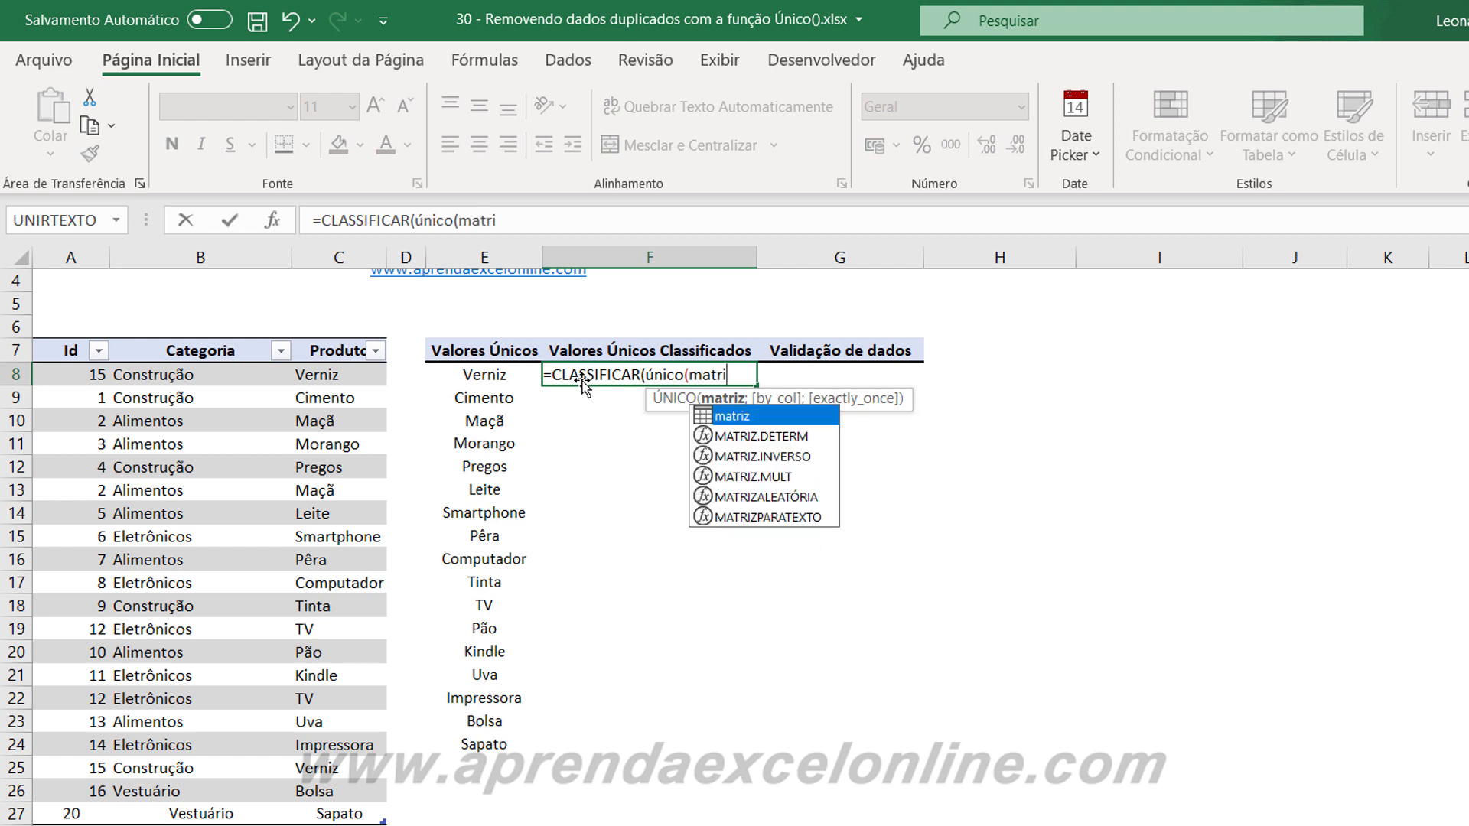
pyautogui.press('Tab')
pyautogui.write(')')
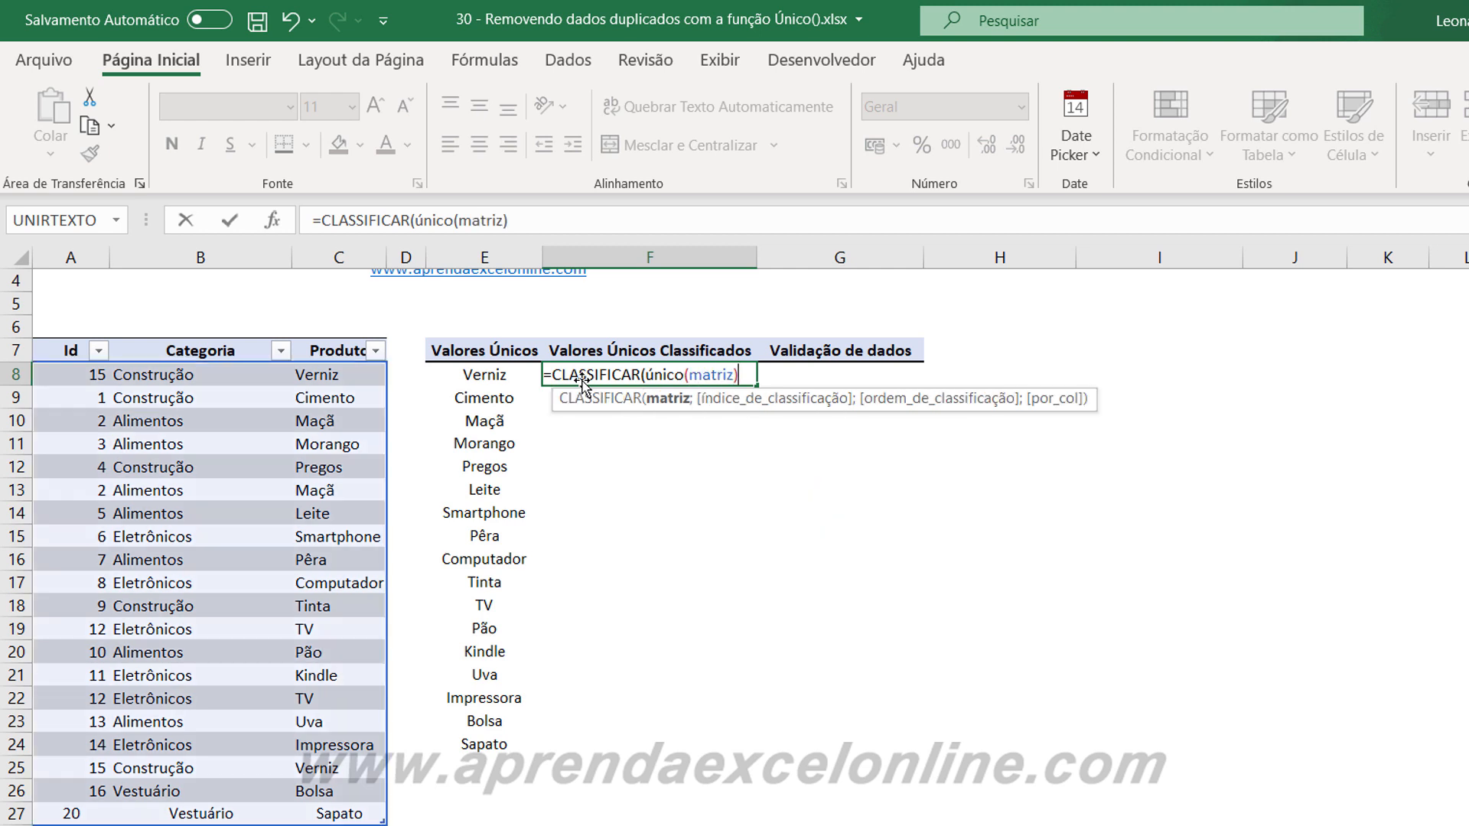
pyautogui.write(')')
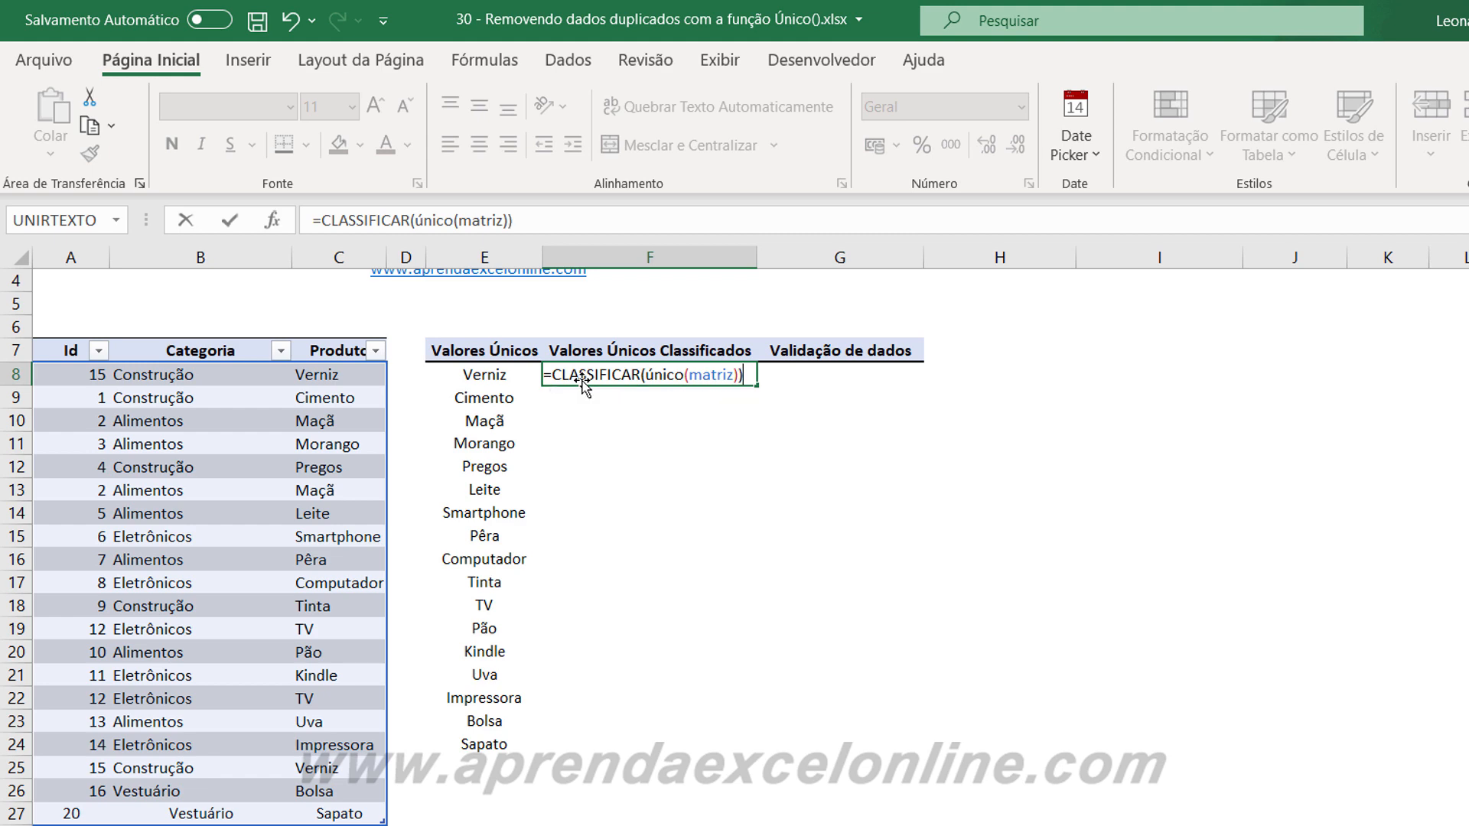
pyautogui.press('Return')
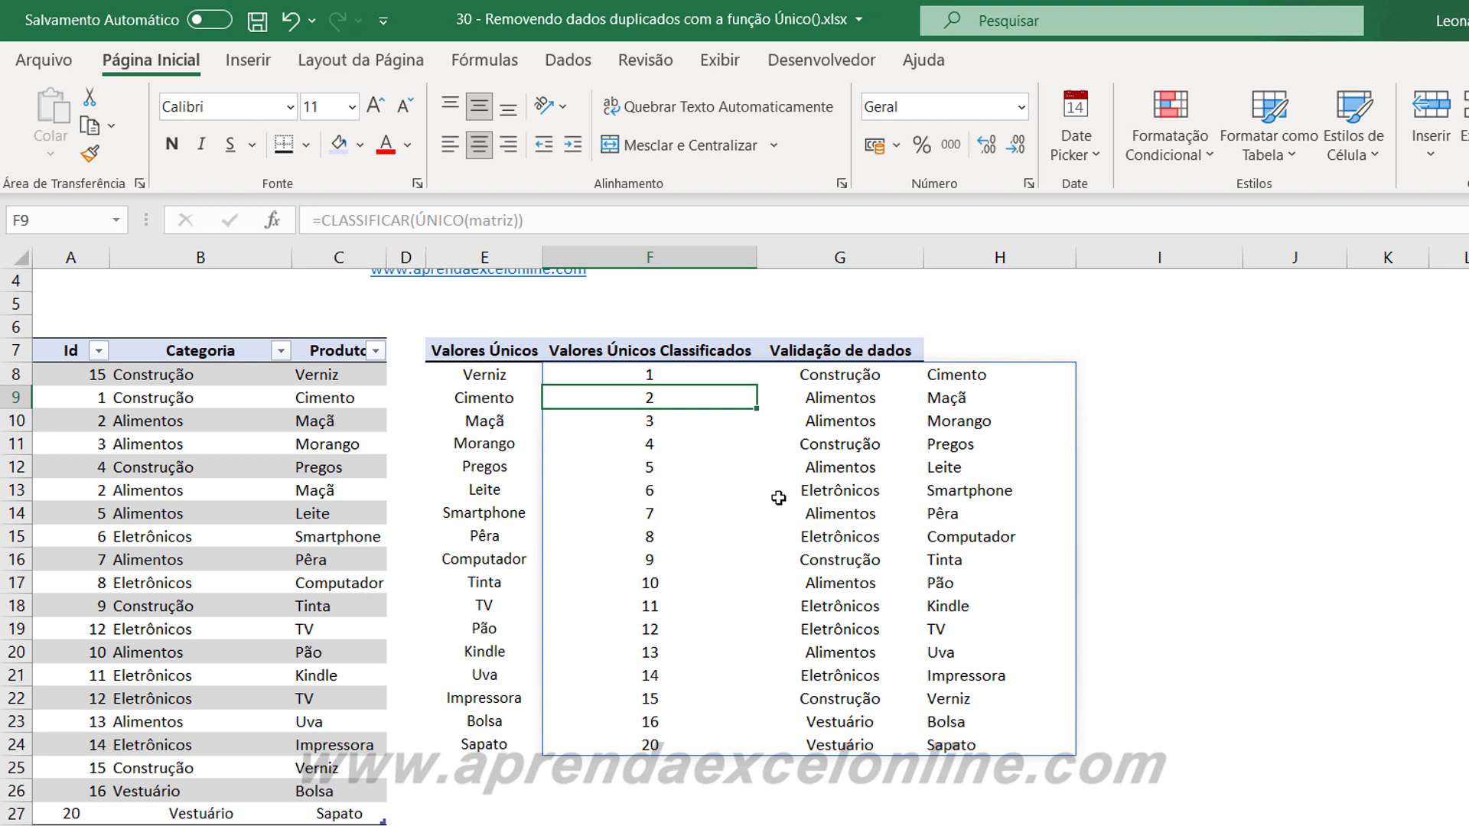
# Check the sorted records by their Id column, and clear the CLASSIFICAR list from F8:H24.
pyautogui.click(772, 558)
pyautogui.click(643, 369)
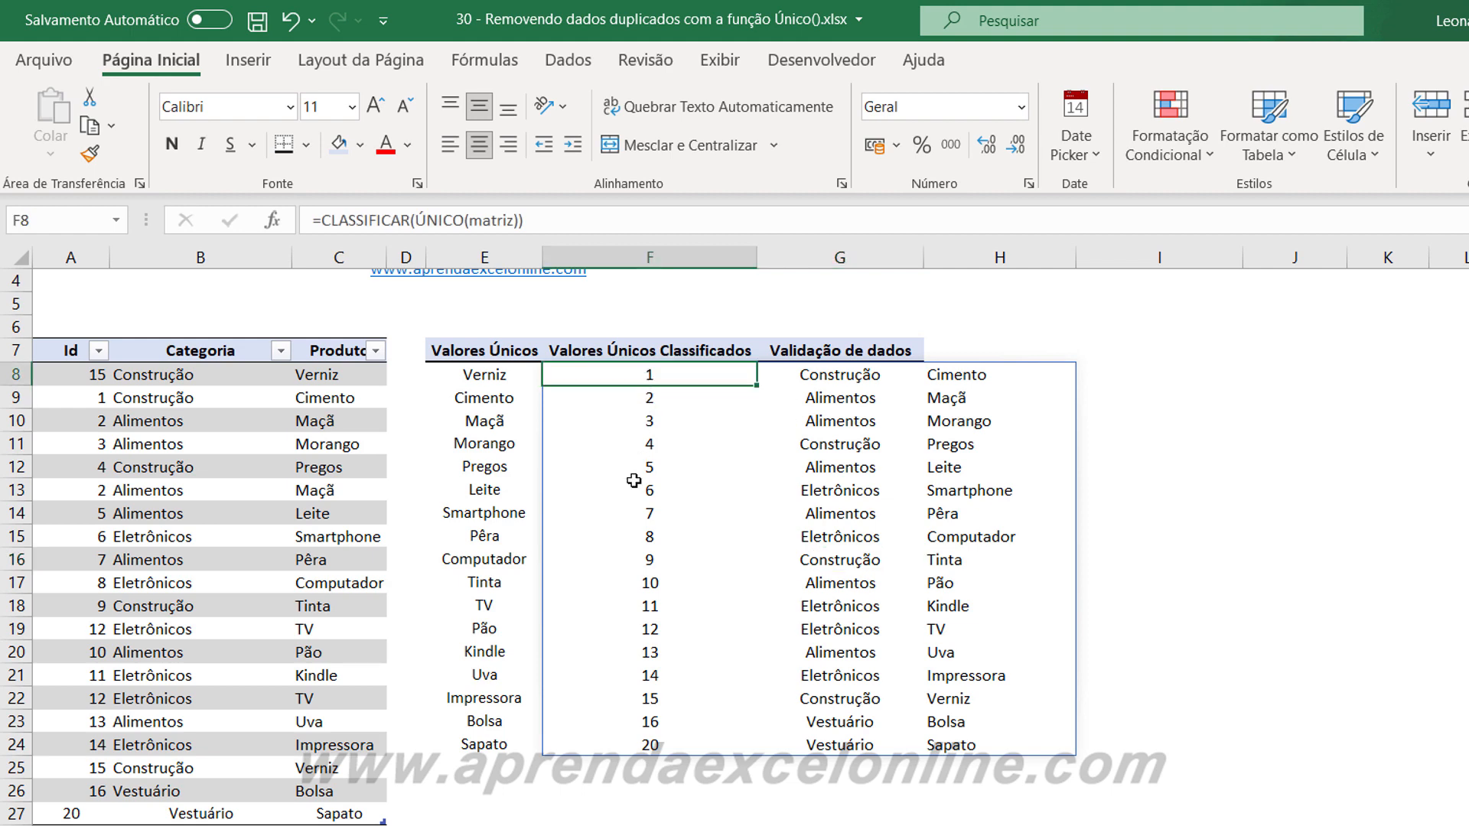
pyautogui.click(646, 746)
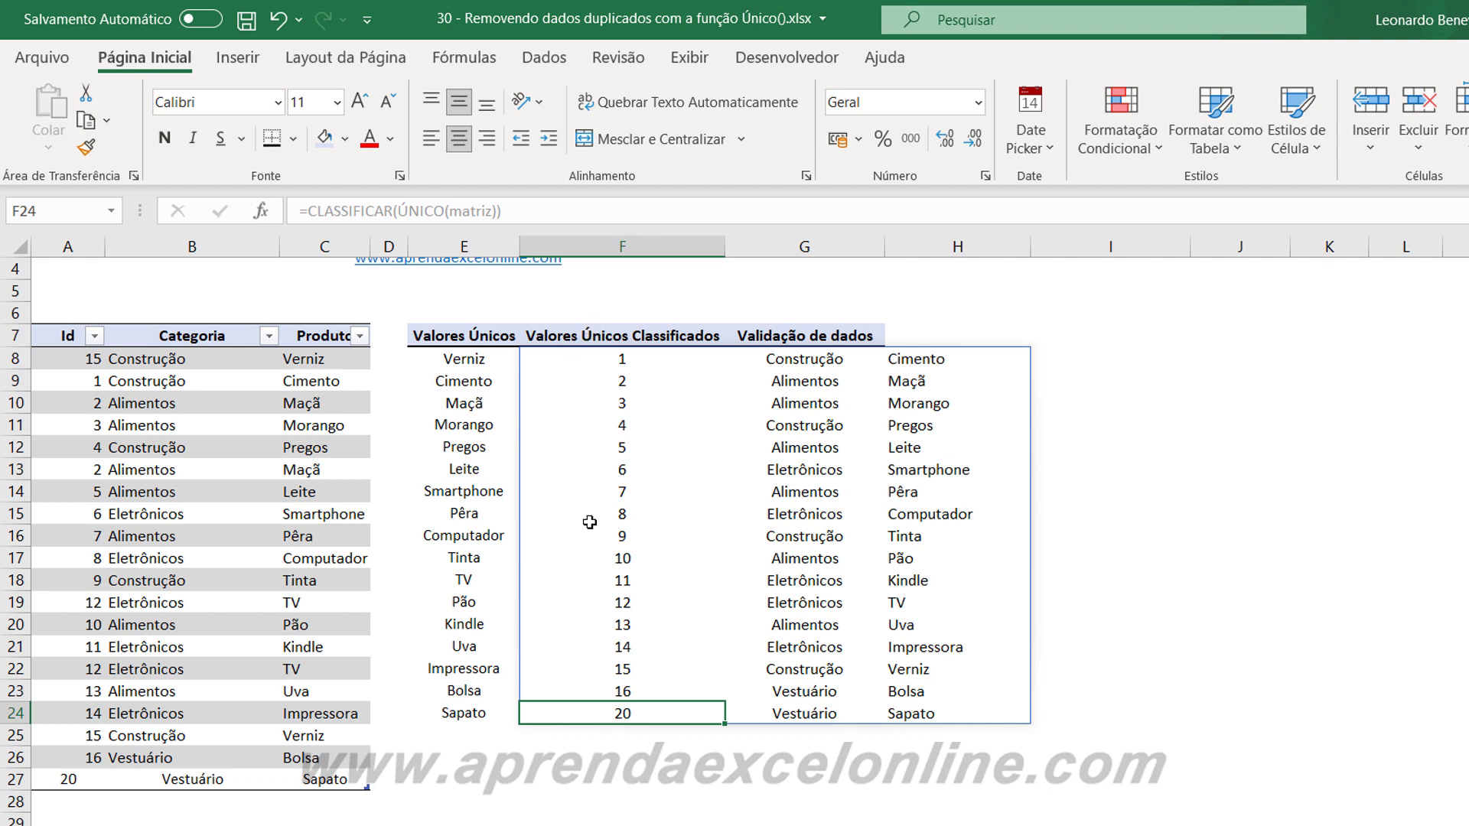
pyautogui.click(747, 646)
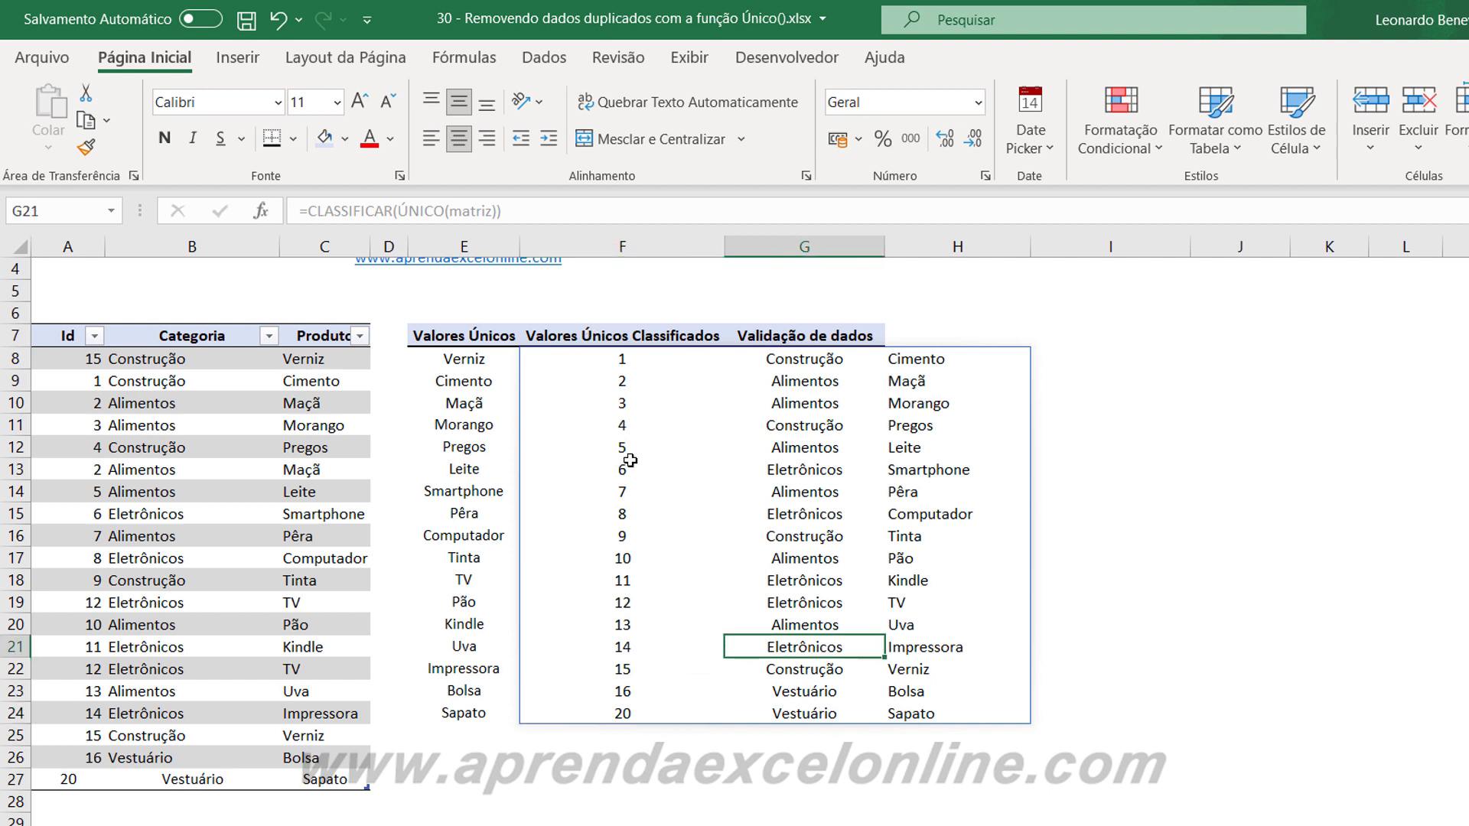
pyautogui.moveTo(583, 358); pyautogui.dragTo(945, 730)
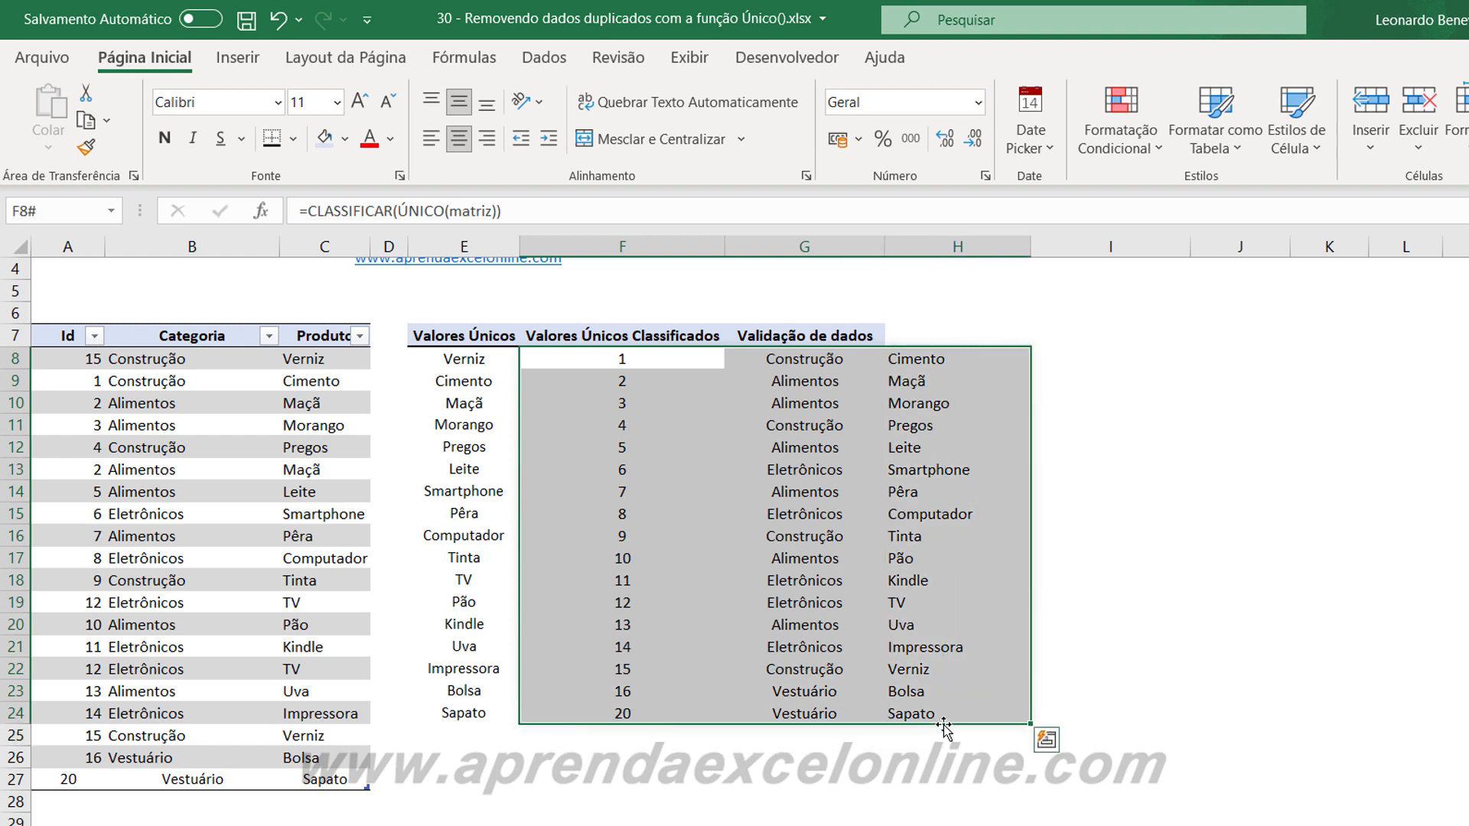
pyautogui.press('Delete')
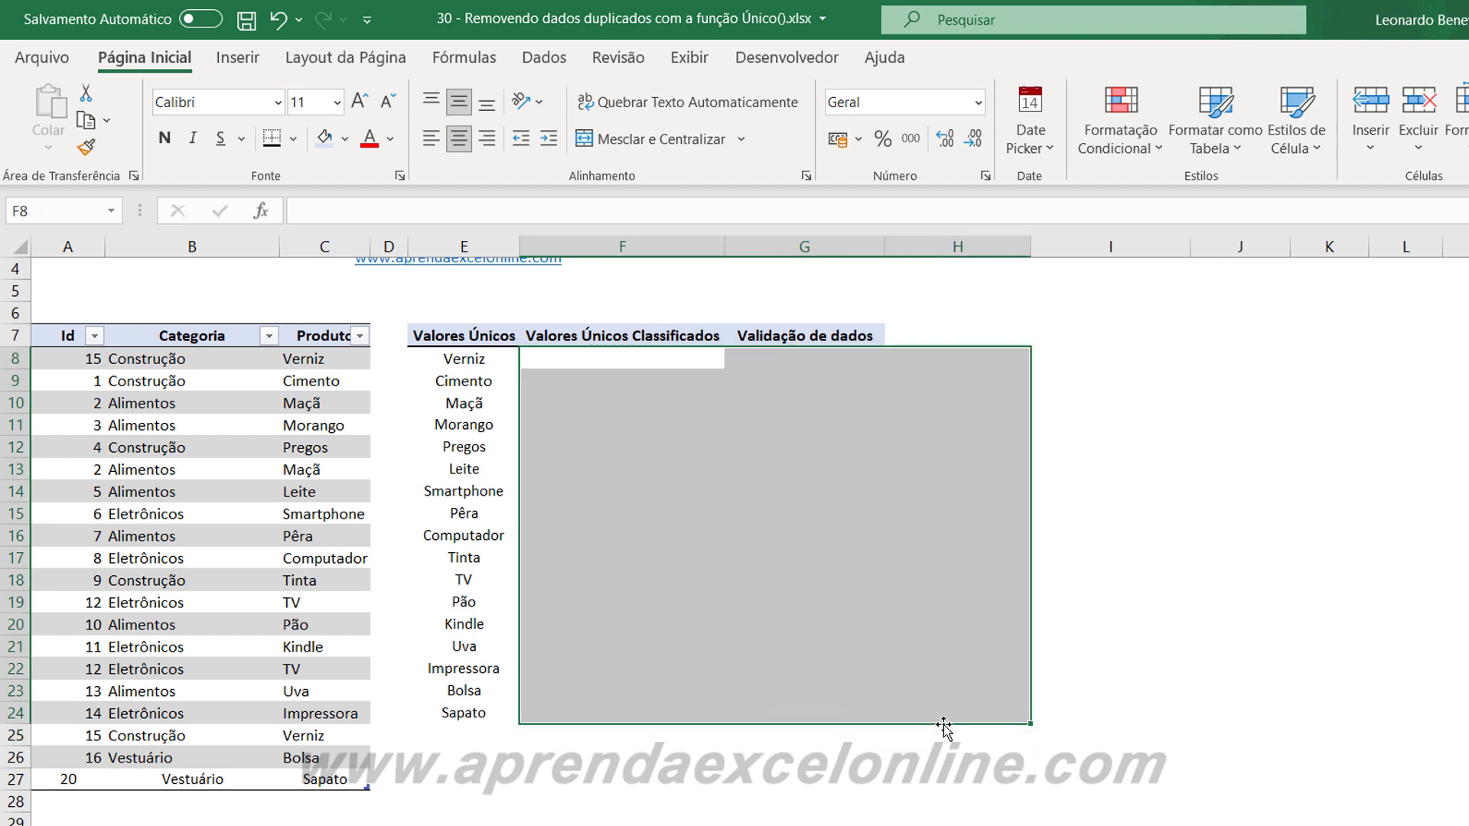
# Enter the formula =CLASSIFICAR(ÚNICO(matriz[Produto])) in F8 to list the unique products alphabetically under Valores Únicos Classificados.
pyautogui.click(600, 360)
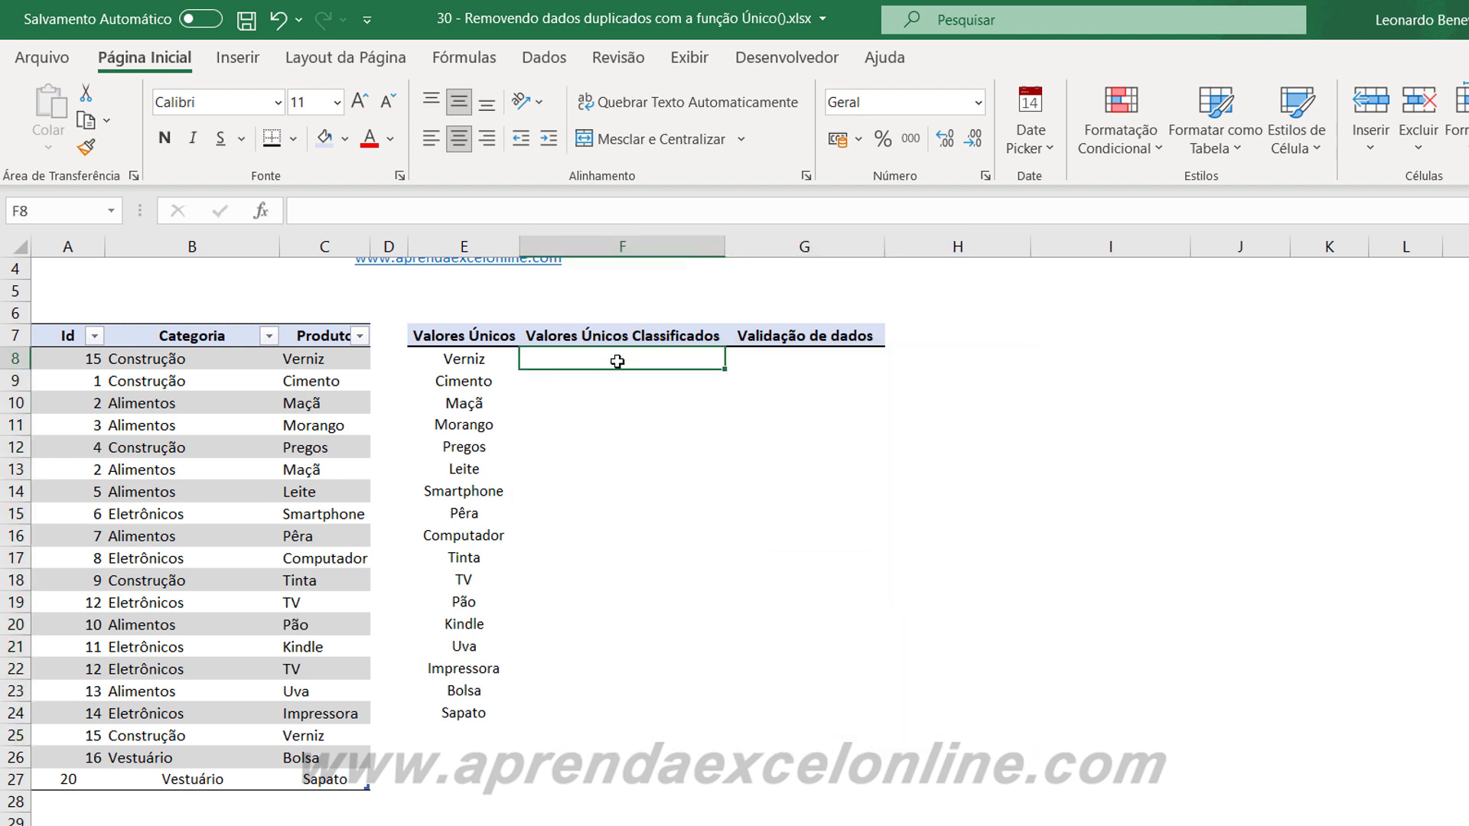
pyautogui.write('=classi')
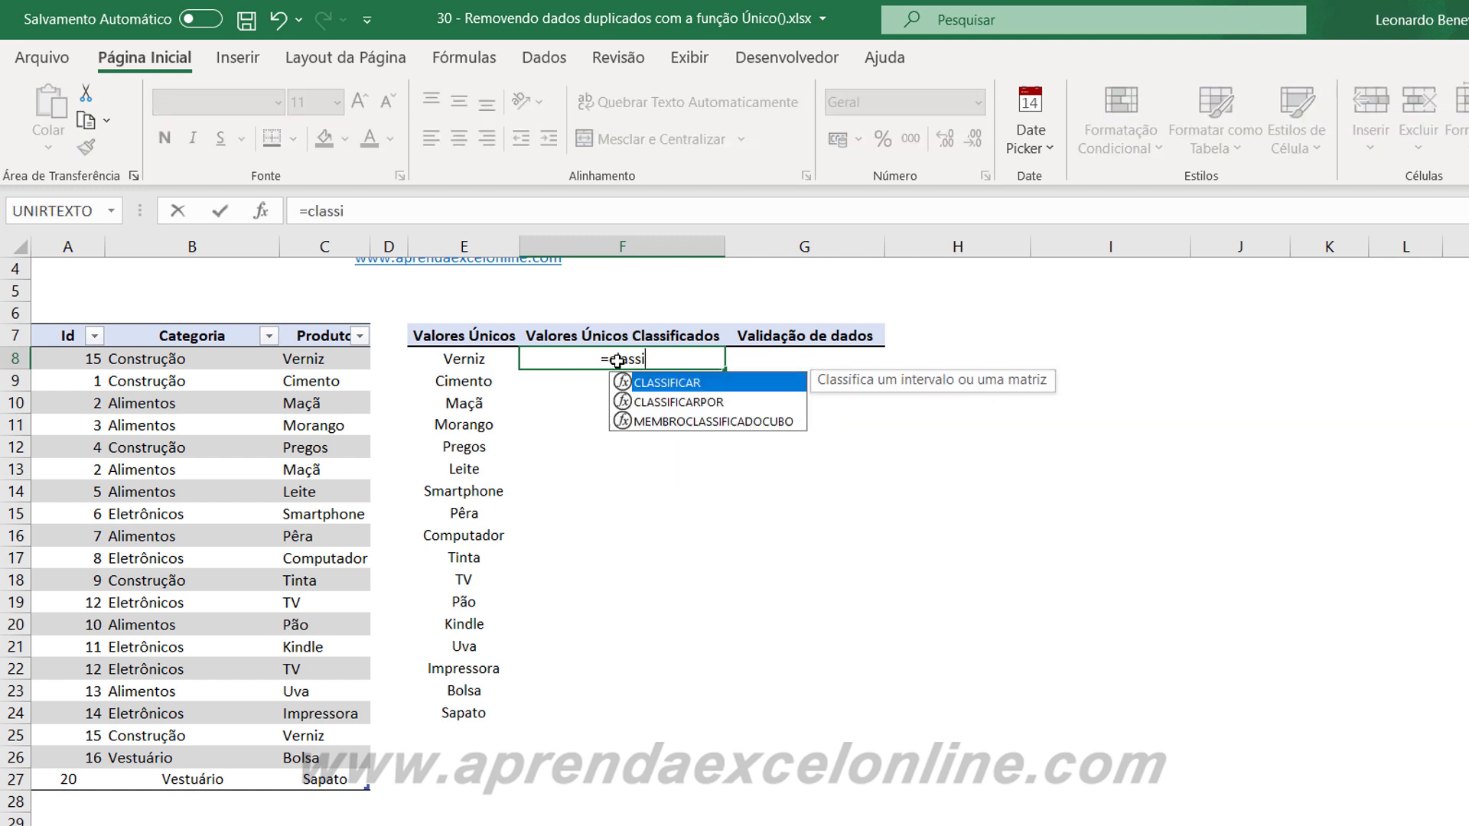
pyautogui.press('Tab')
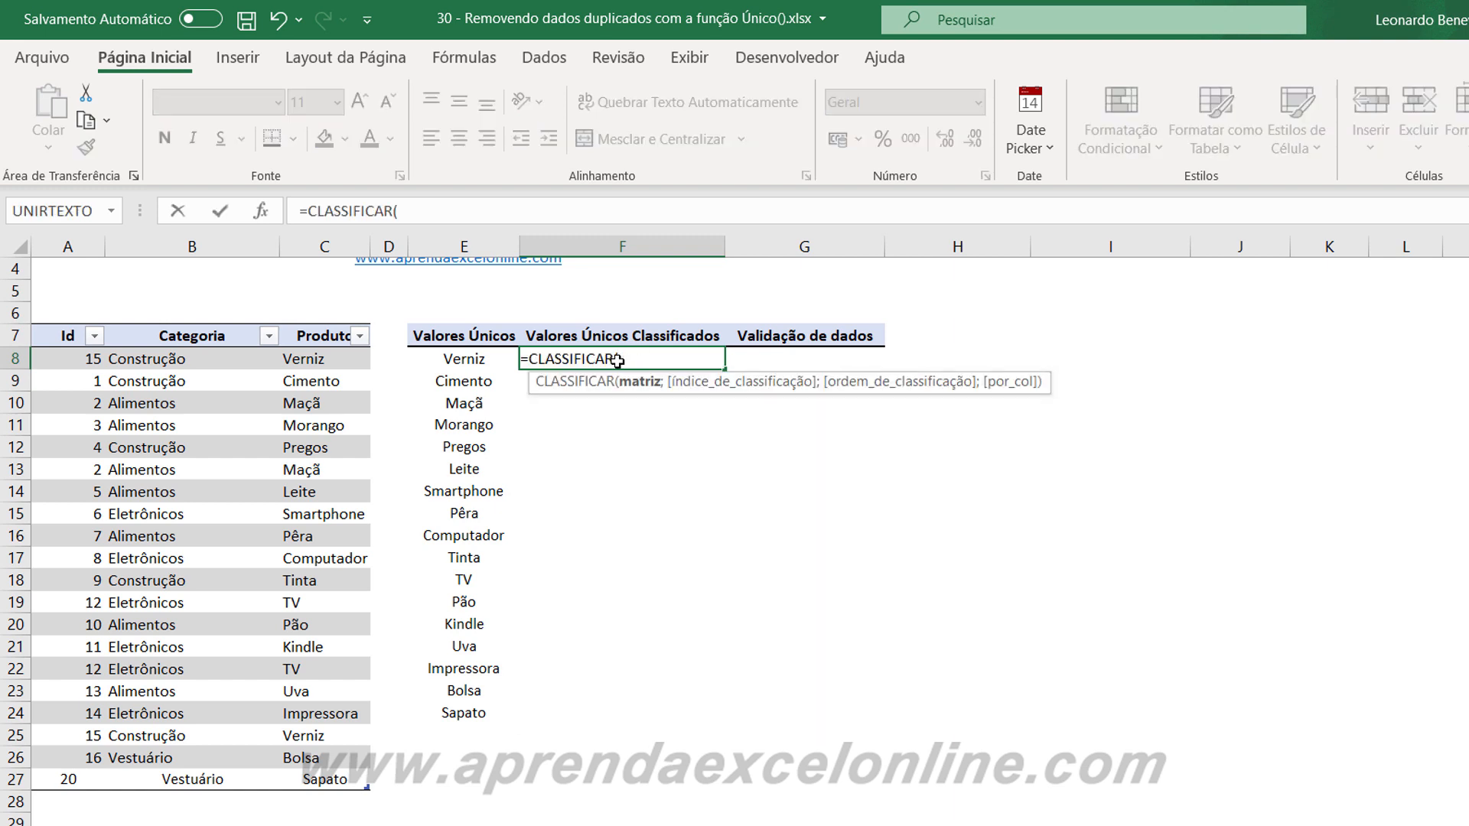
pyautogui.write('únic')
pyautogui.press('Tab')
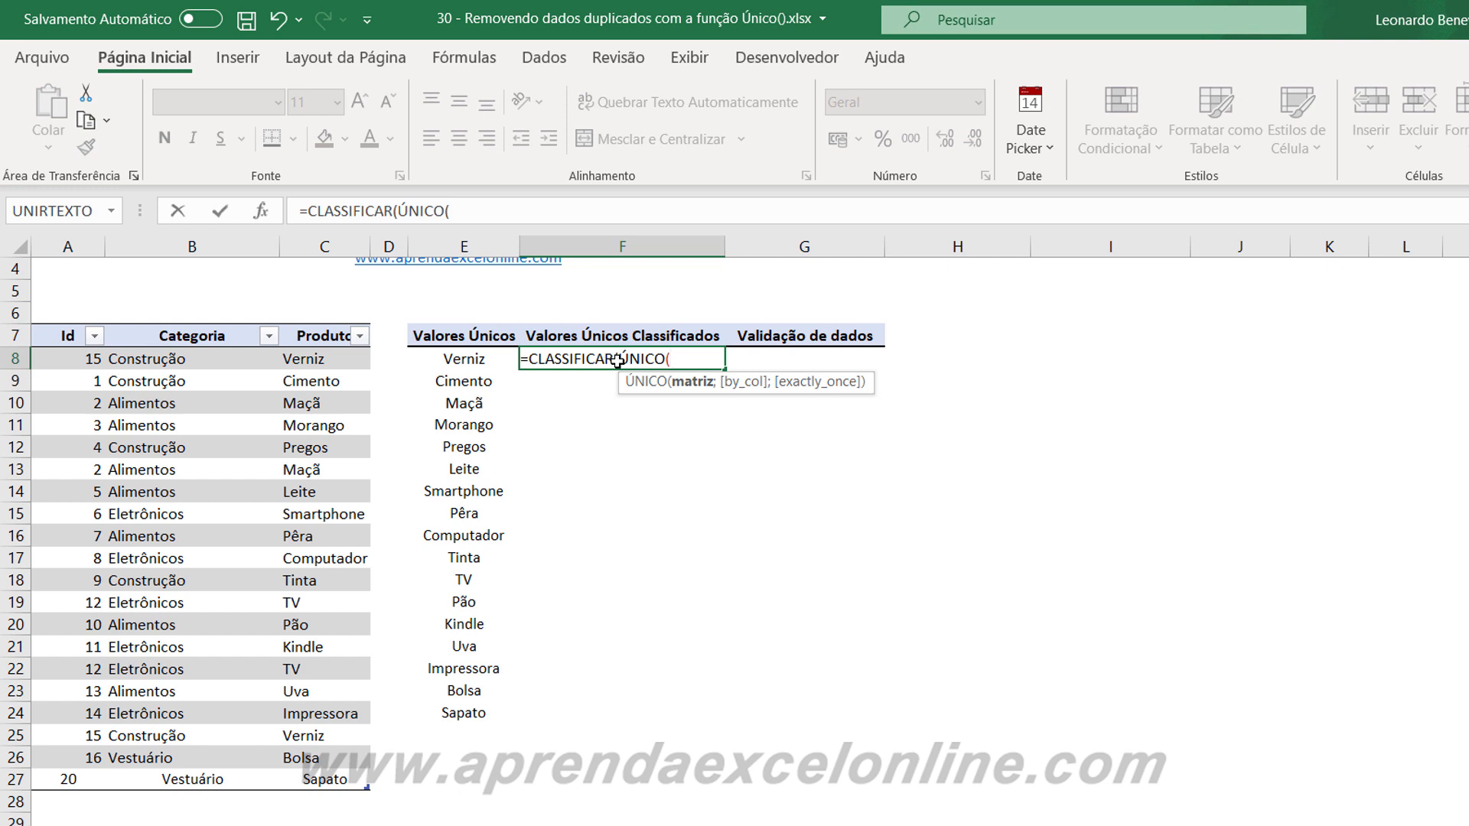
pyautogui.click(330, 358)
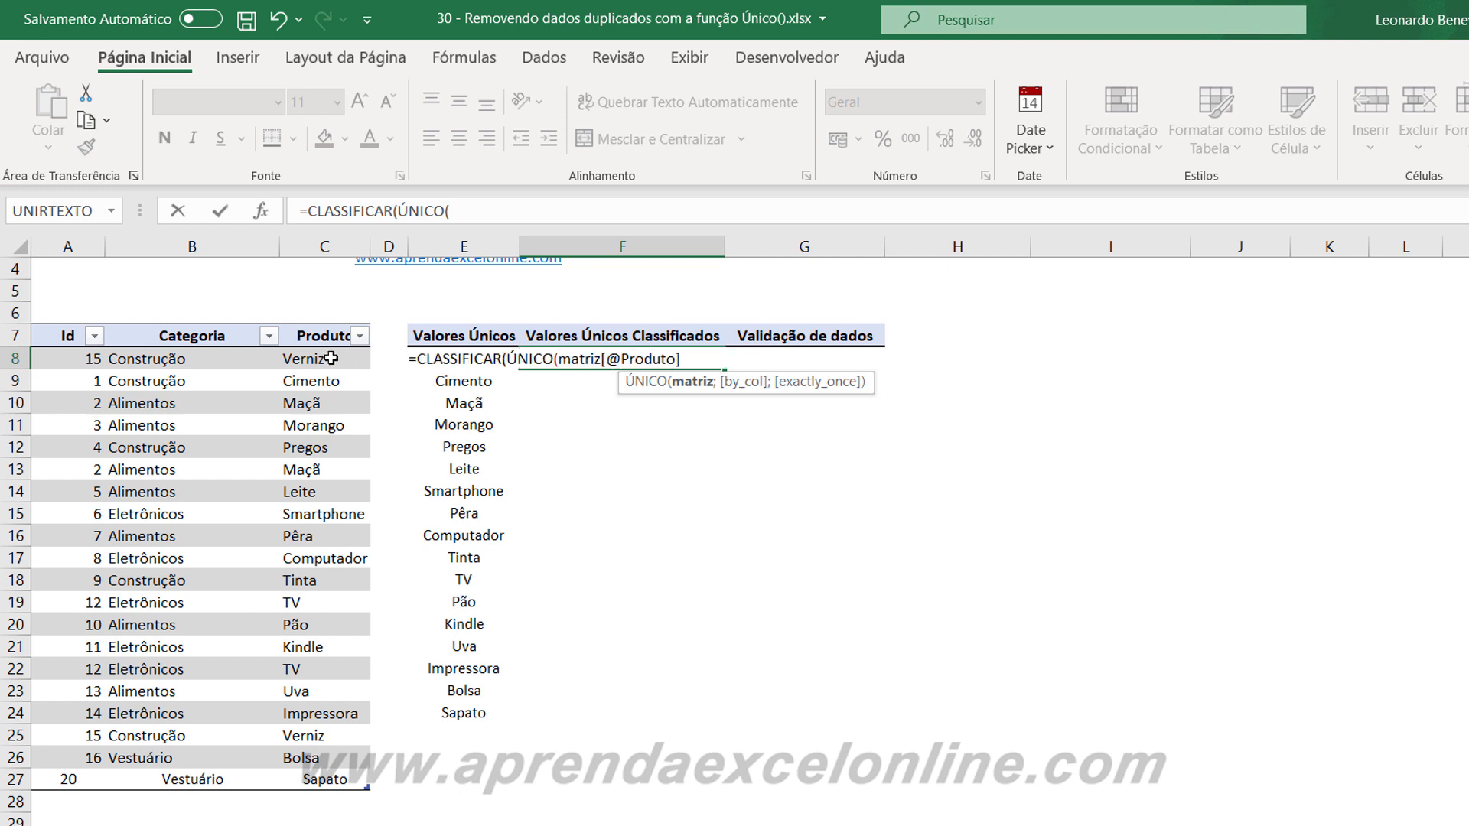
pyautogui.moveTo(331, 358); pyautogui.dragTo(300, 776)
pyautogui.write(')')
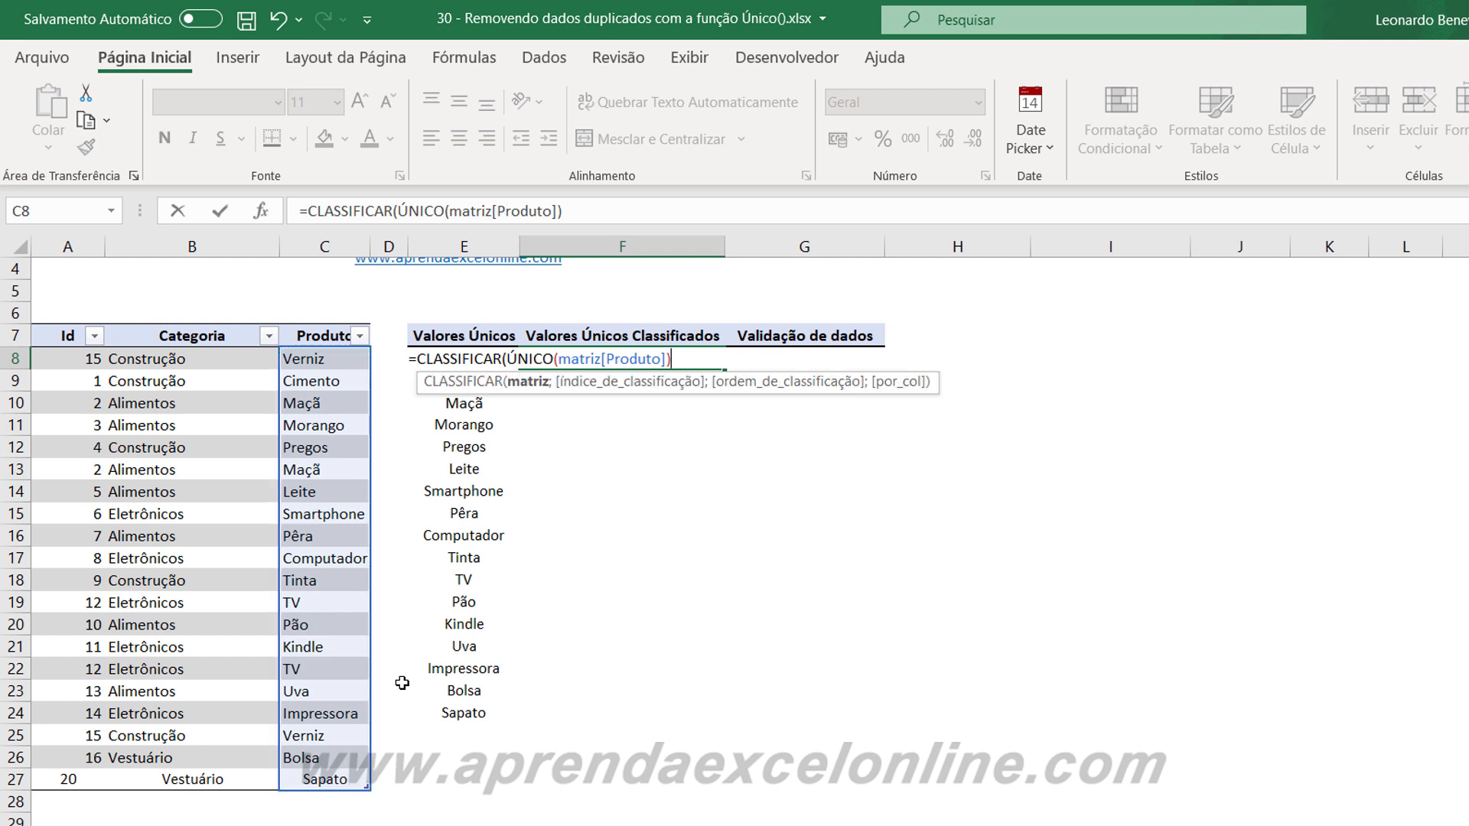
pyautogui.write(')')
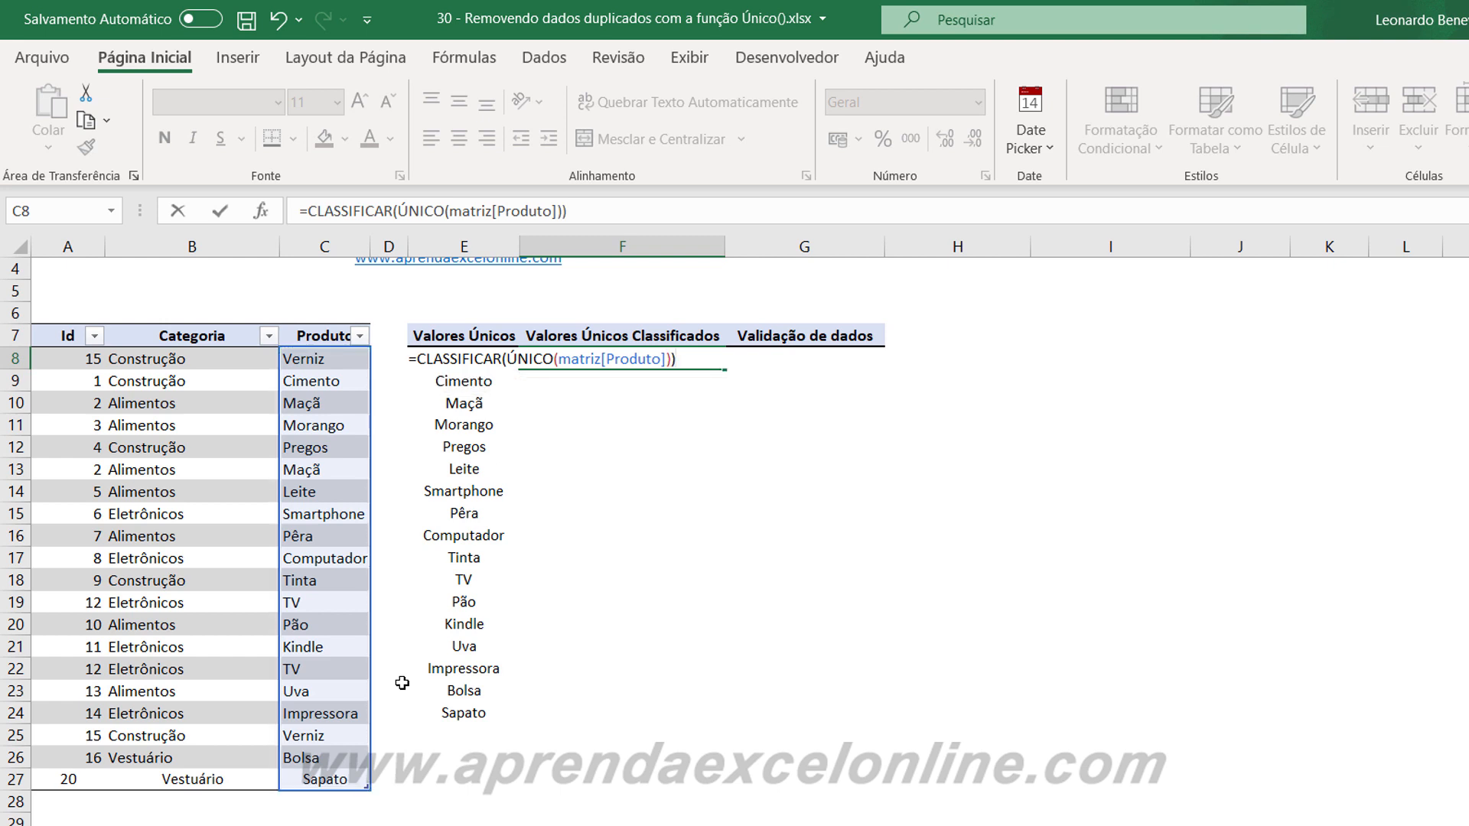
pyautogui.press('Return')
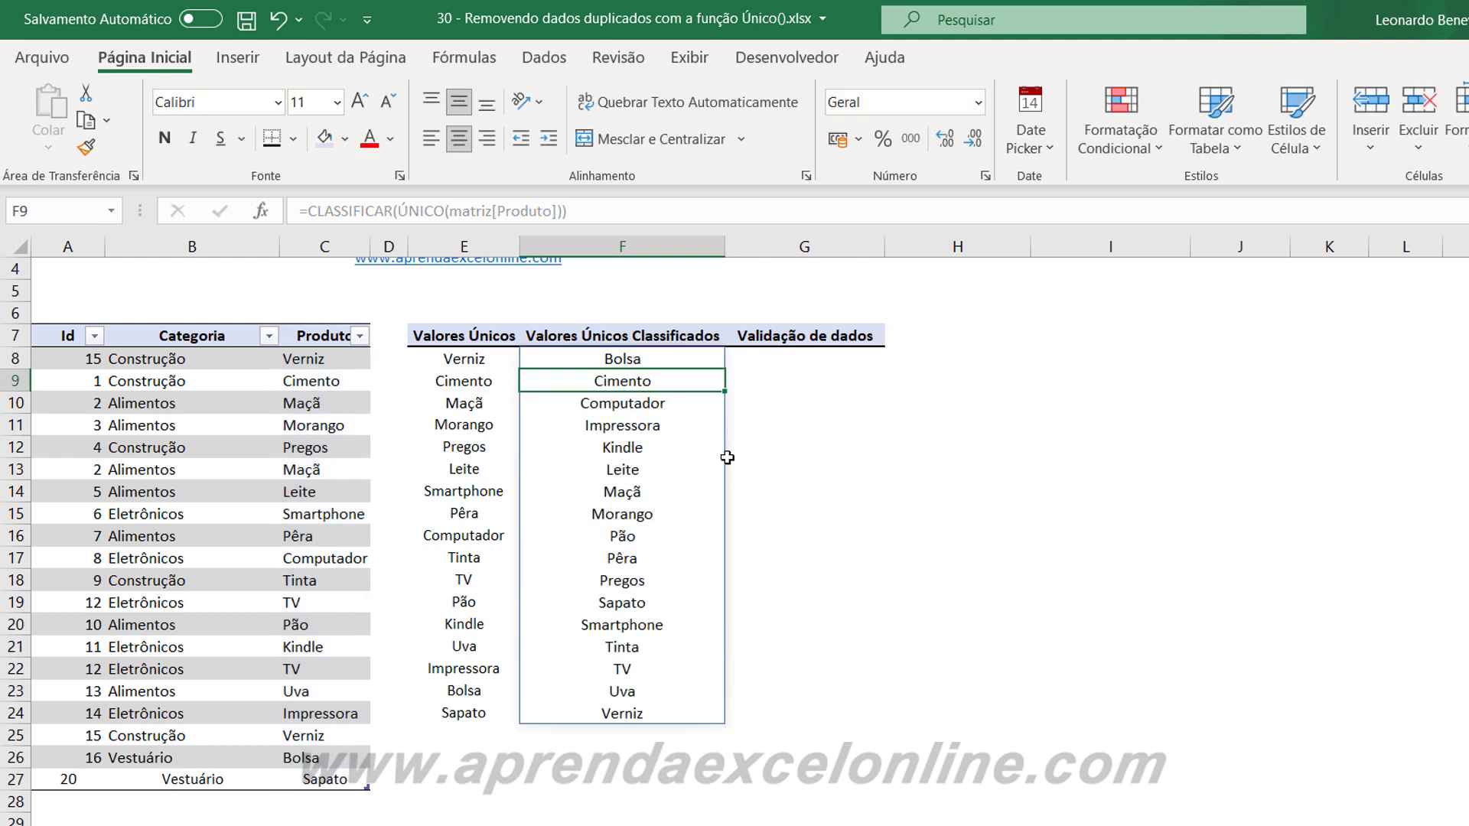
# Compare the unique product list in column E with the alphabetically sorted list in column F.
pyautogui.moveTo(448, 356); pyautogui.dragTo(458, 719)
pyautogui.moveTo(623, 360); pyautogui.dragTo(595, 700)
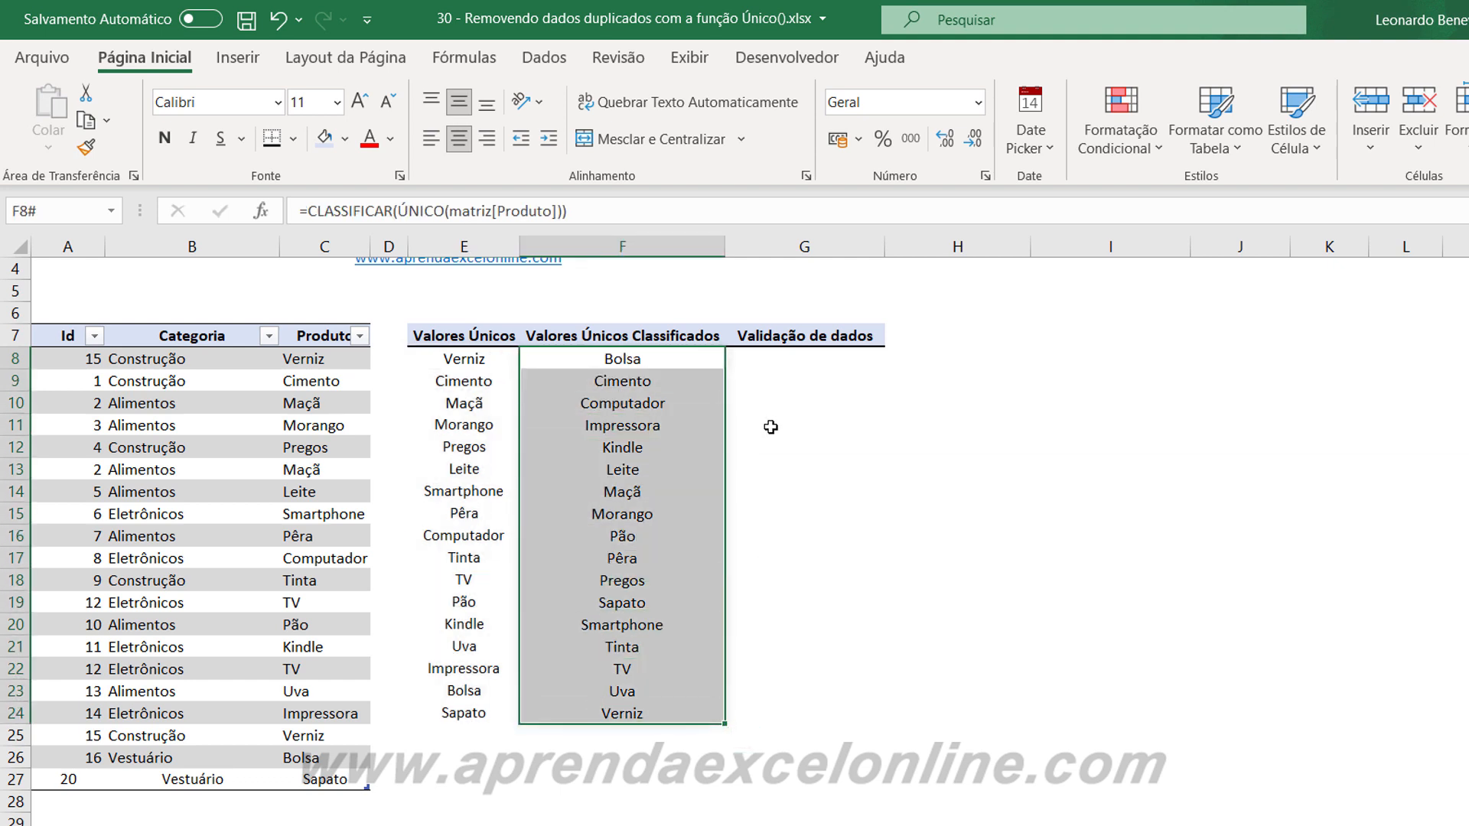
pyautogui.click(770, 427)
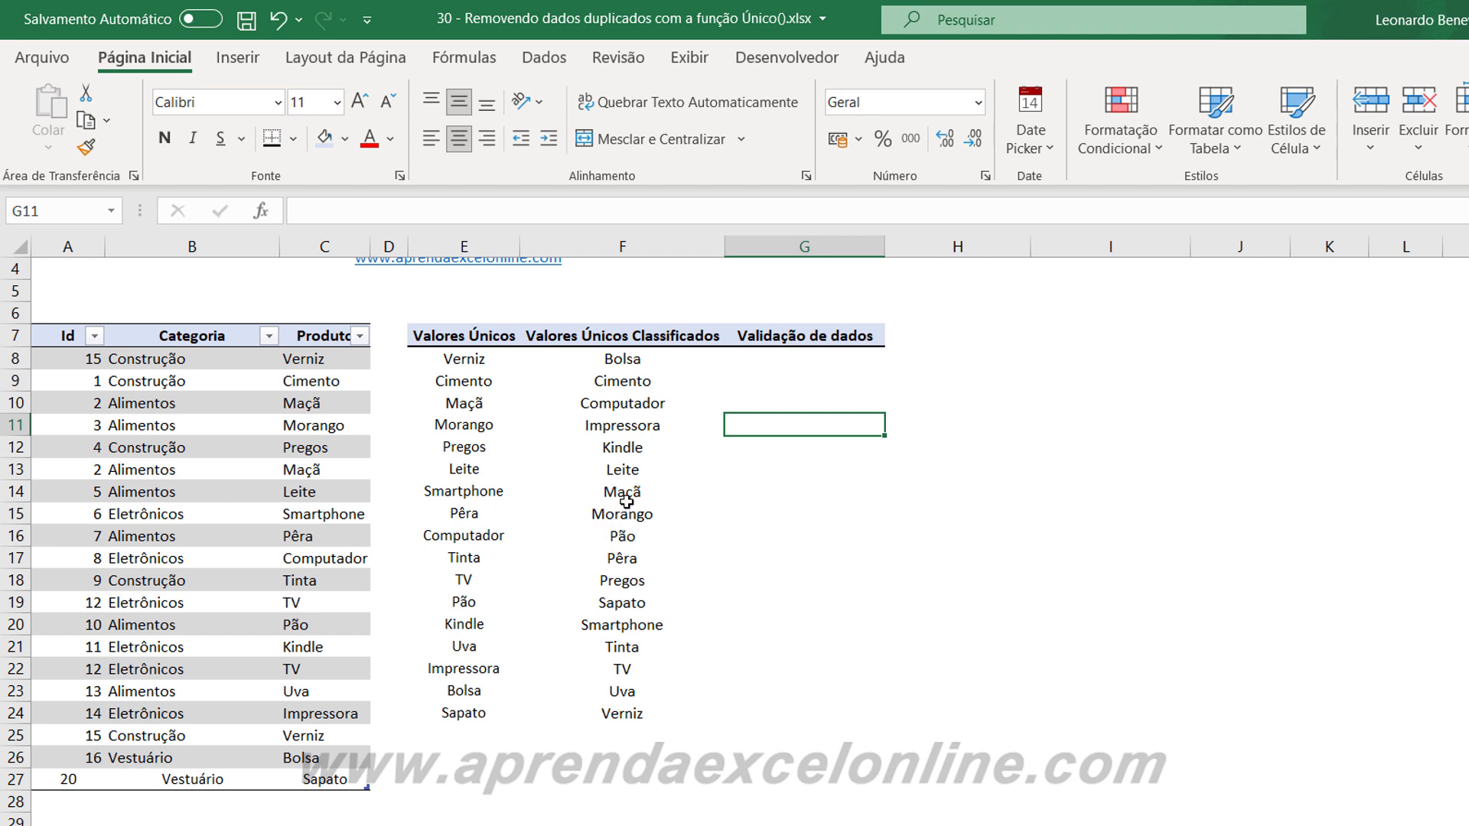
pyautogui.click(780, 705)
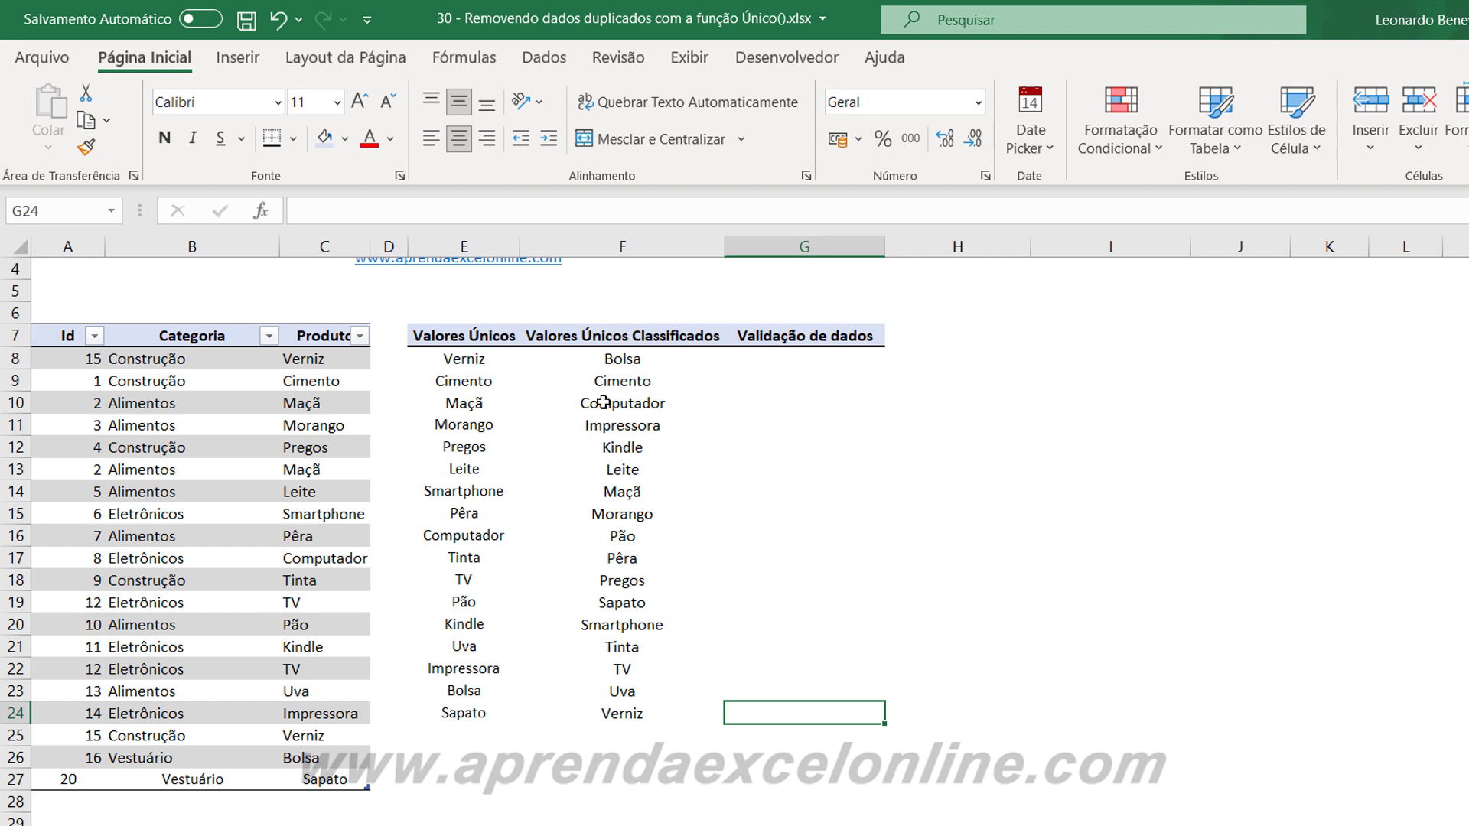
# Replace the product Morango in cell C11 of the table with Água.
pyautogui.click(325, 514)
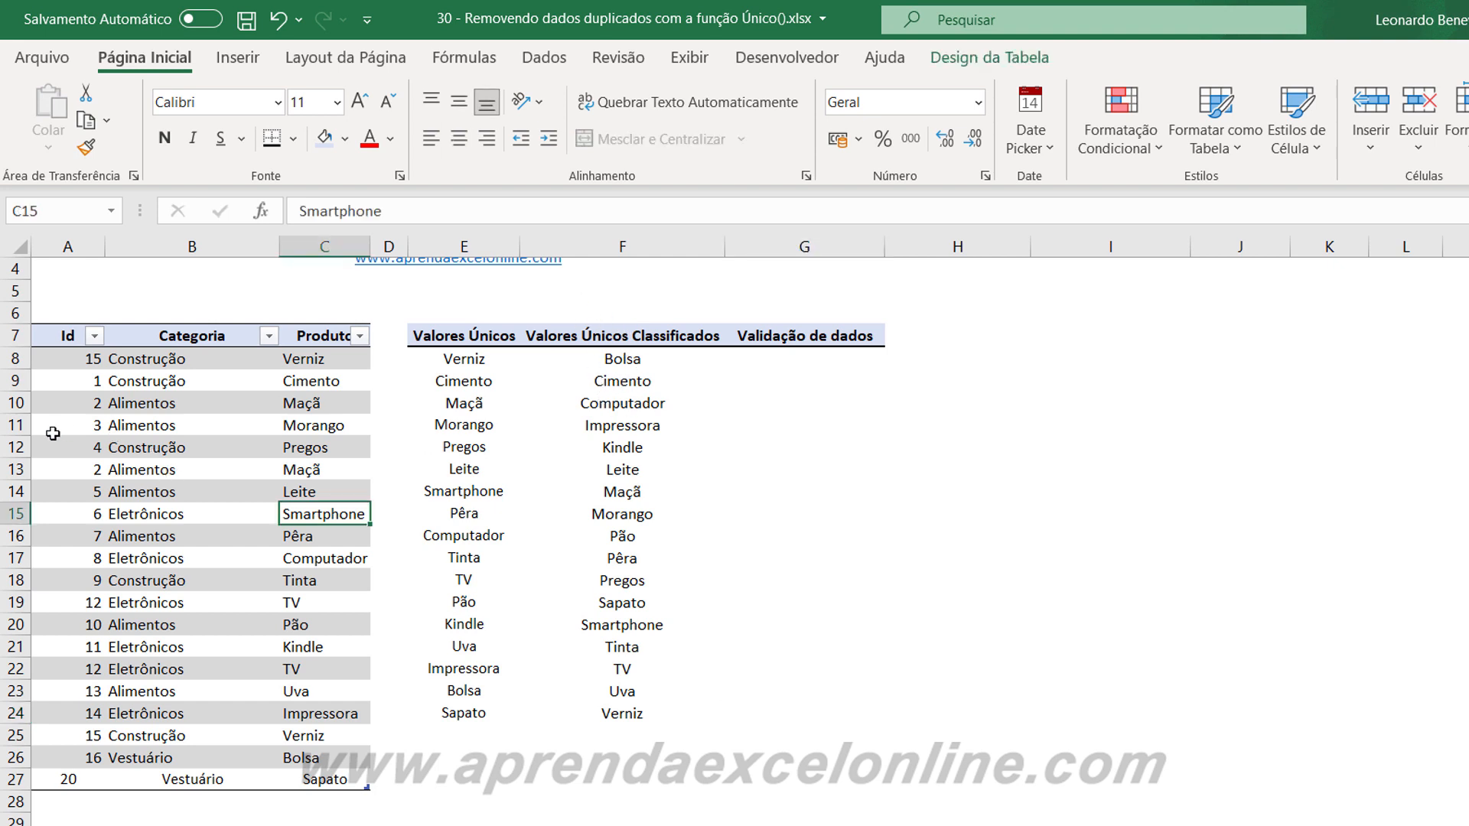
pyautogui.click(15, 425)
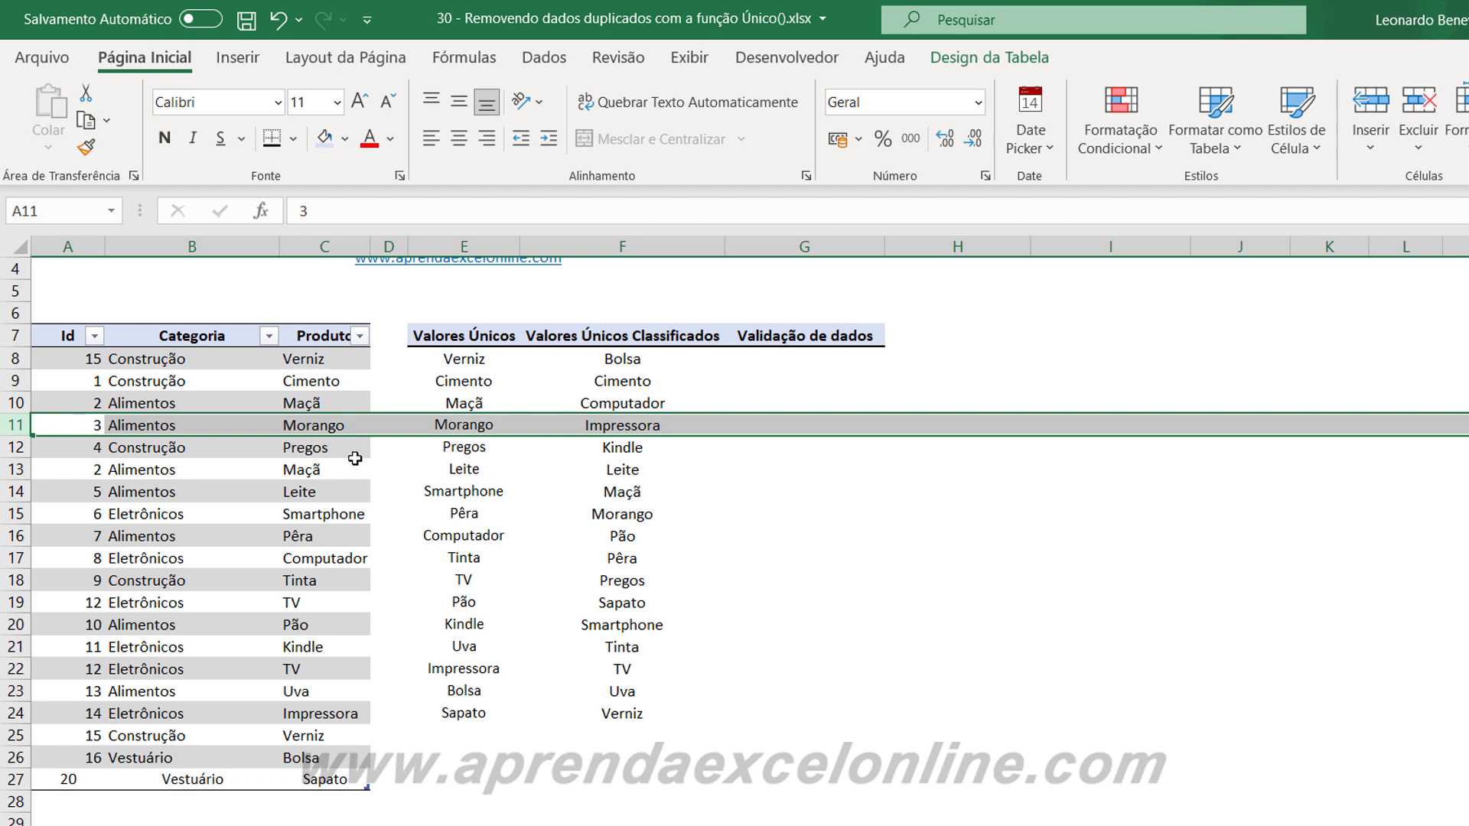
pyautogui.click(317, 427)
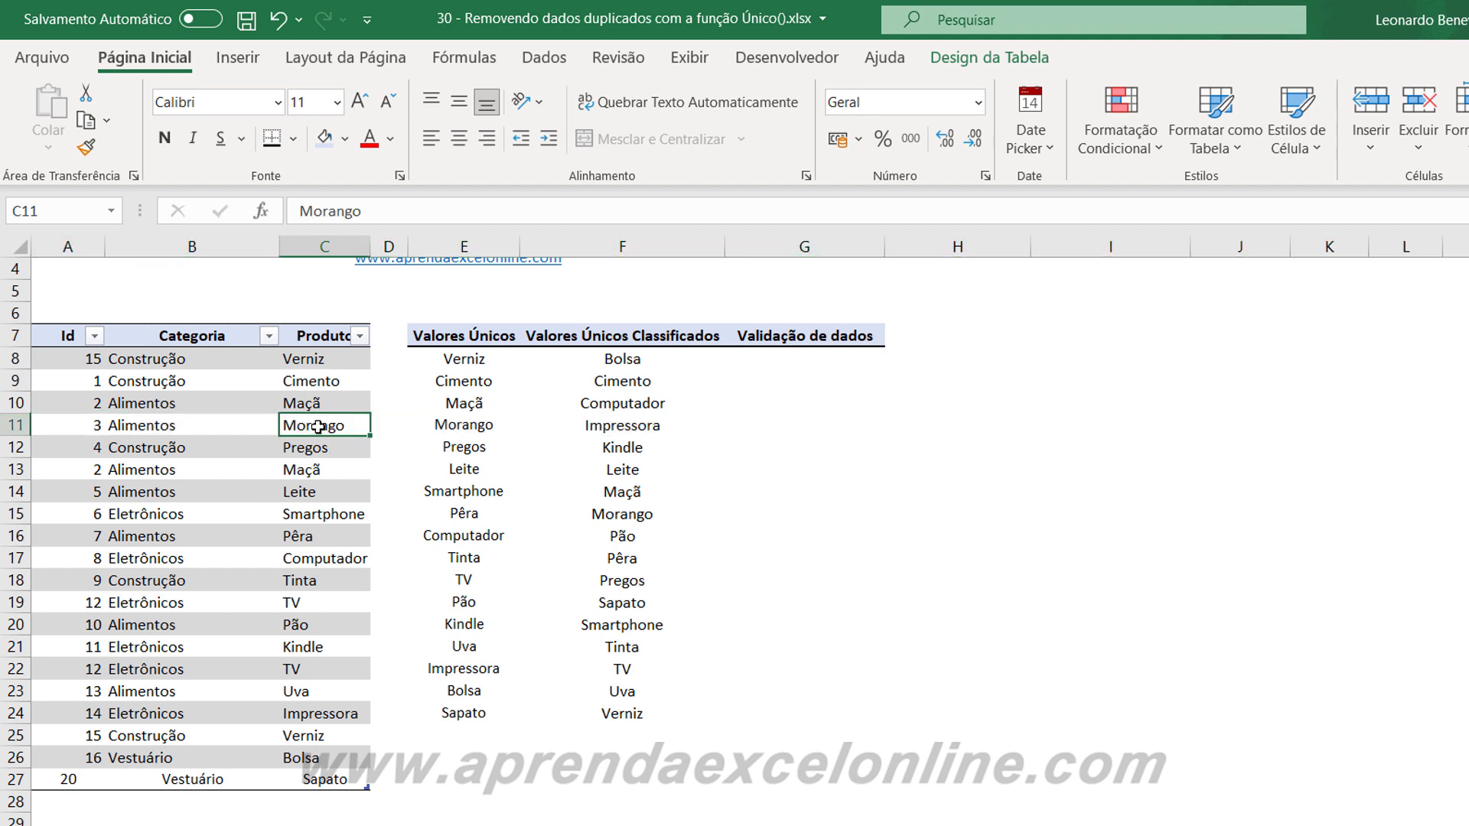
pyautogui.write('Ág')
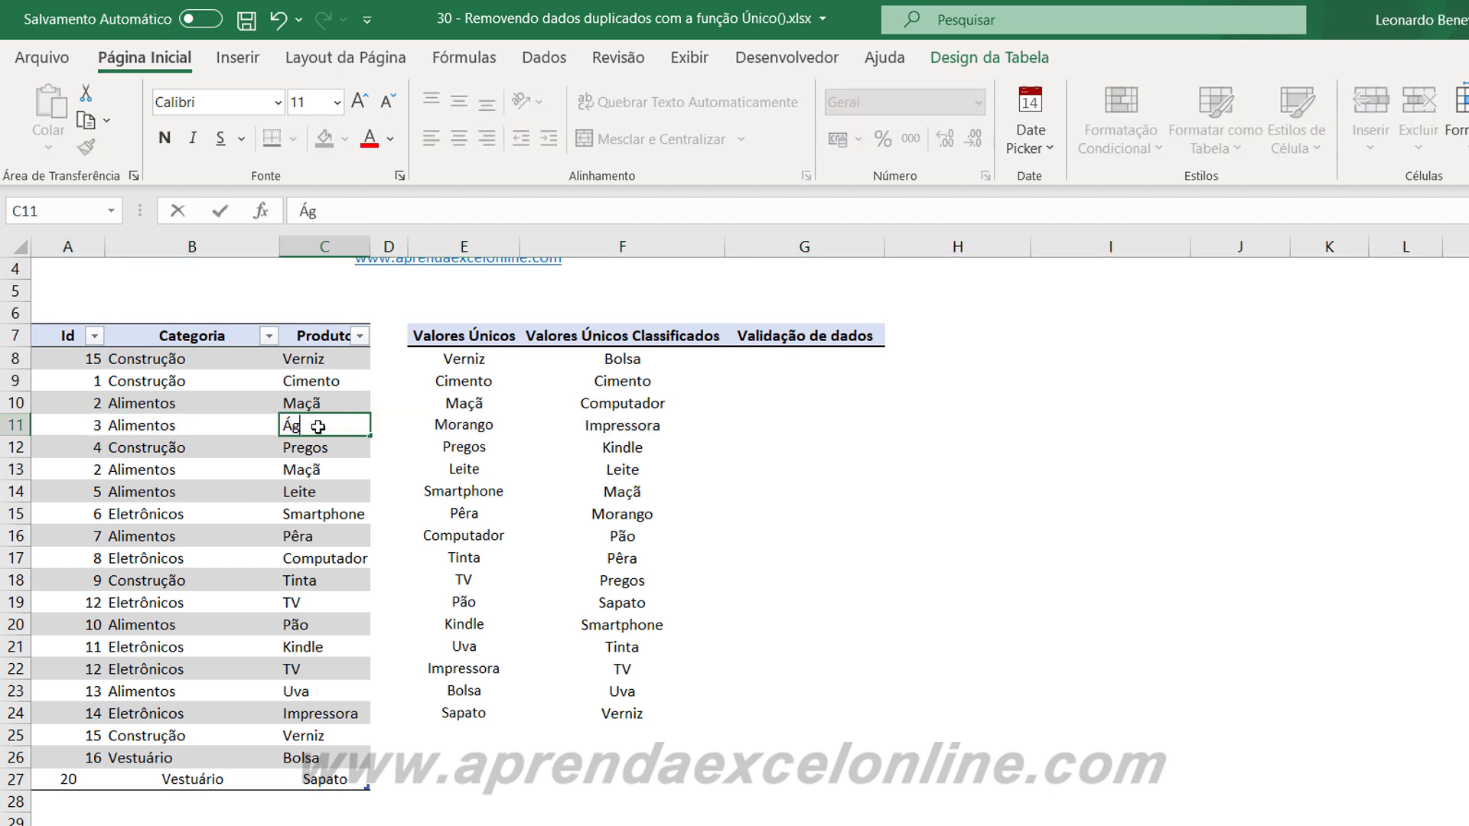
pyautogui.write('ua')
pyautogui.press('Return')
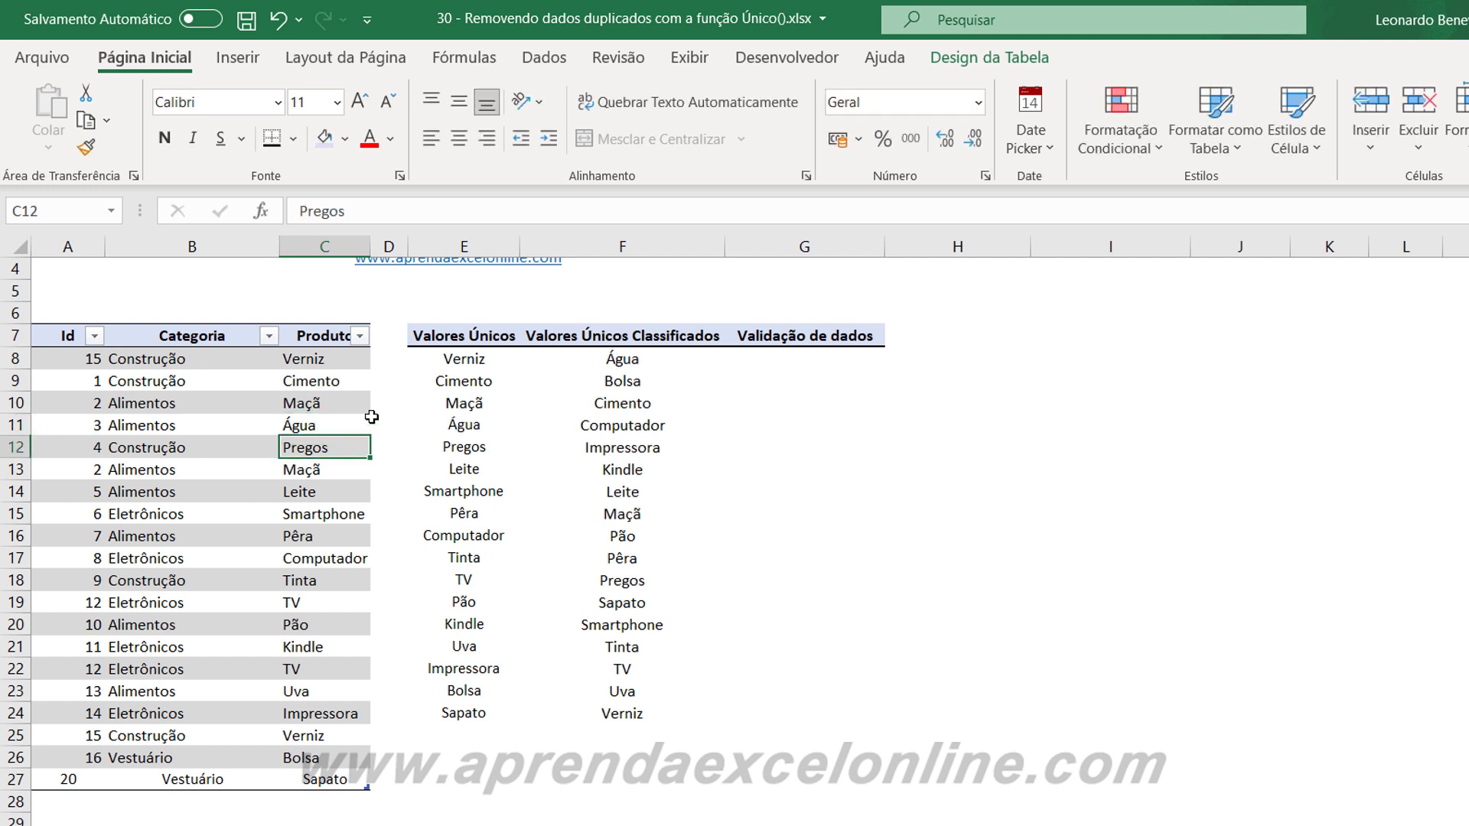
# Review the updated sorted product list in F8:F24 and the formula in F8 that generates it.
pyautogui.moveTo(613, 361); pyautogui.dragTo(618, 711)
pyautogui.click(628, 448)
pyautogui.click(629, 355)
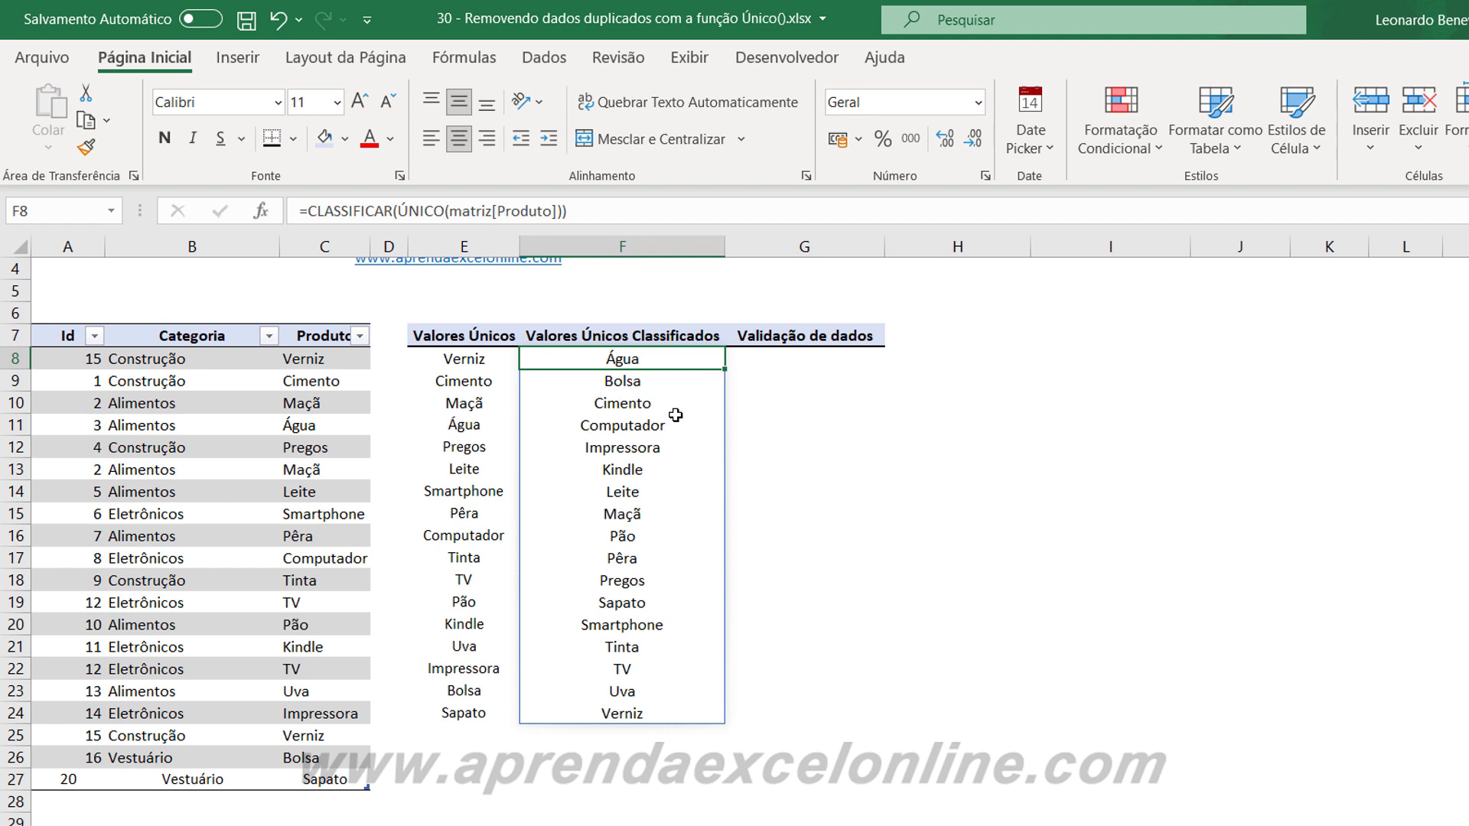
pyautogui.click(801, 359)
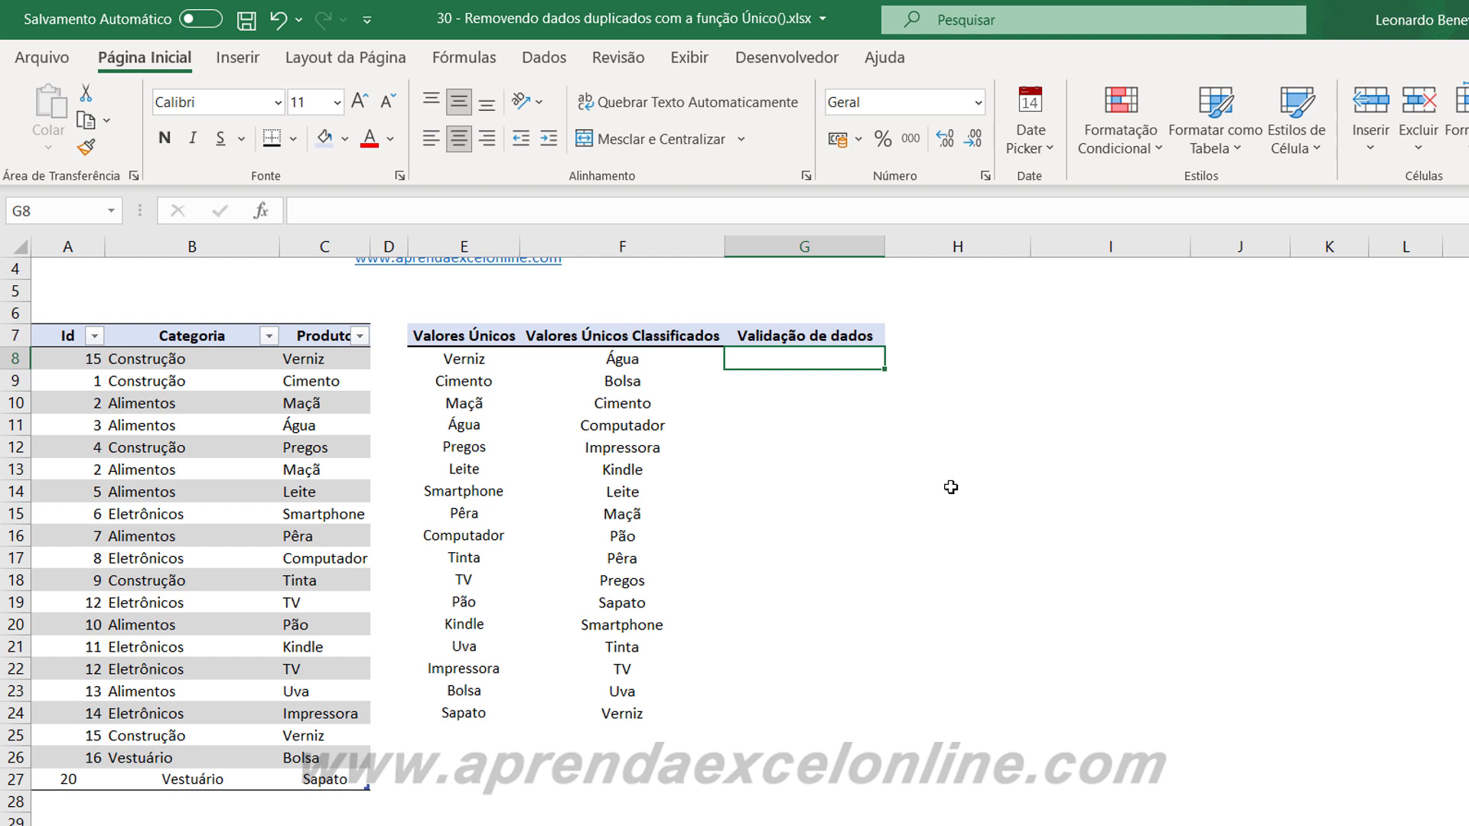
pyautogui.click(632, 364)
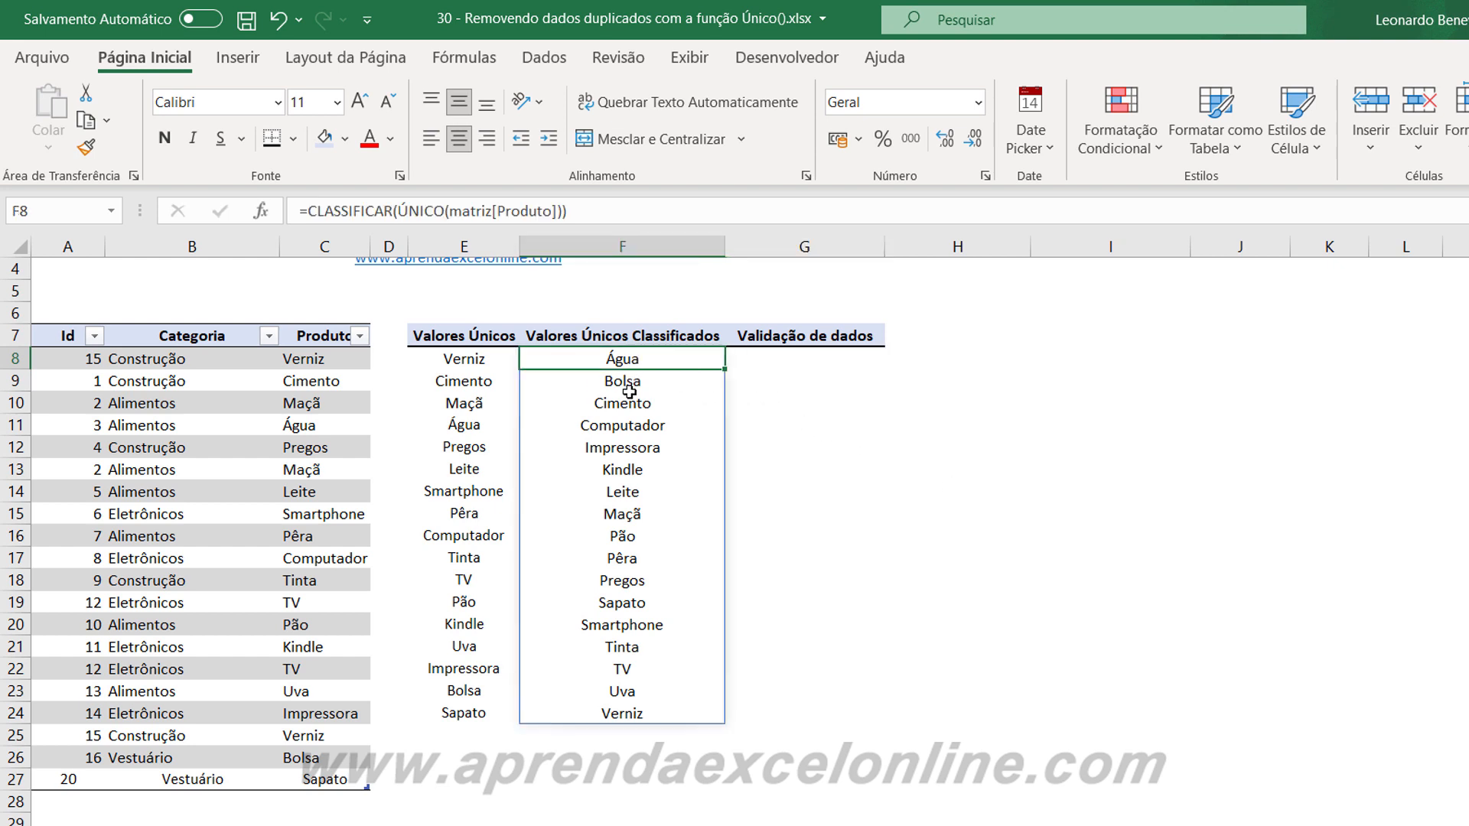
pyautogui.moveTo(628, 392); pyautogui.dragTo(637, 713)
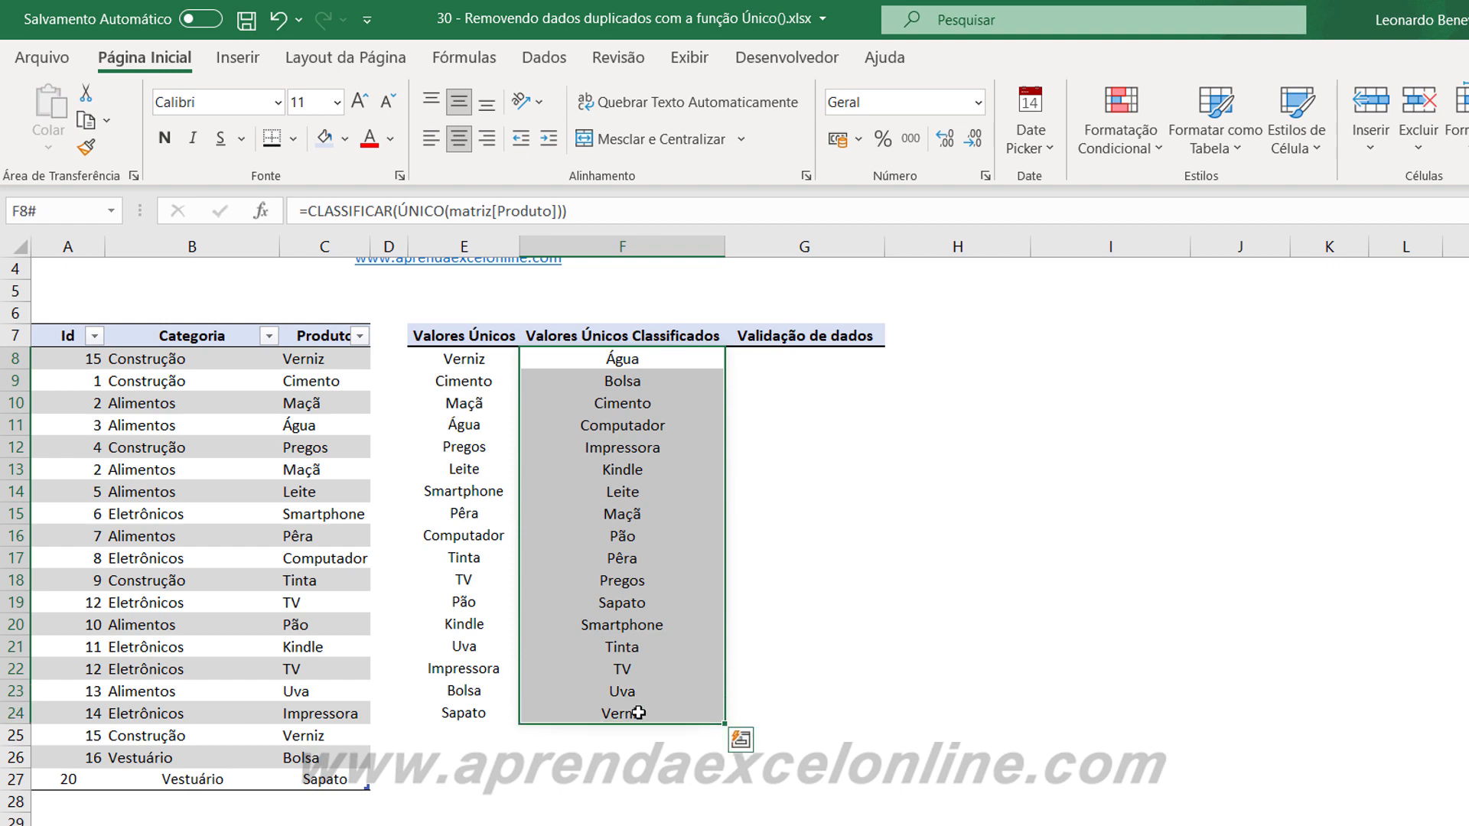
# Start a data validation rule for cell G8 that allows a Lista.
pyautogui.click(835, 359)
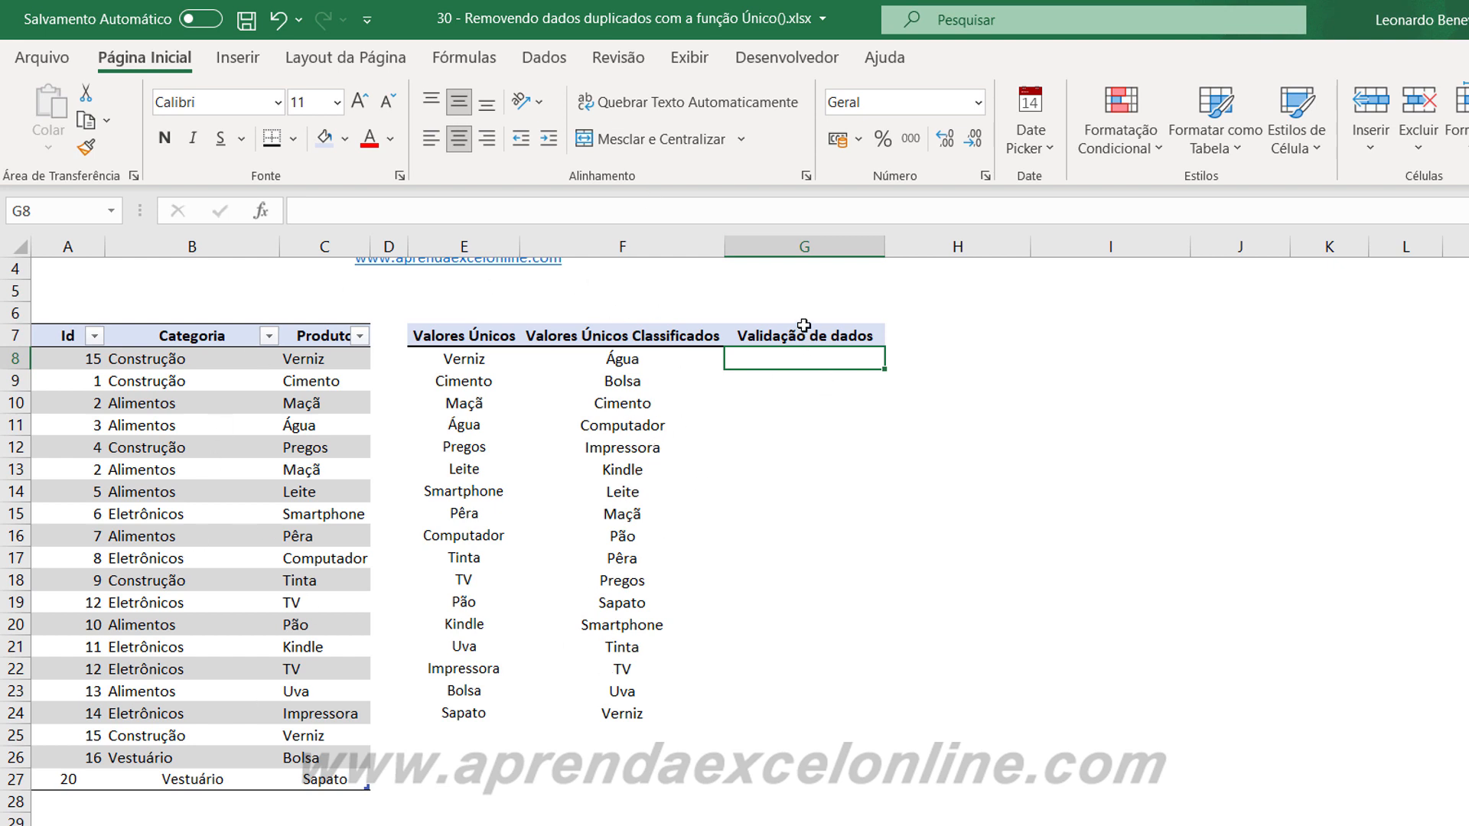
pyautogui.click(544, 58)
pyautogui.click(1232, 150)
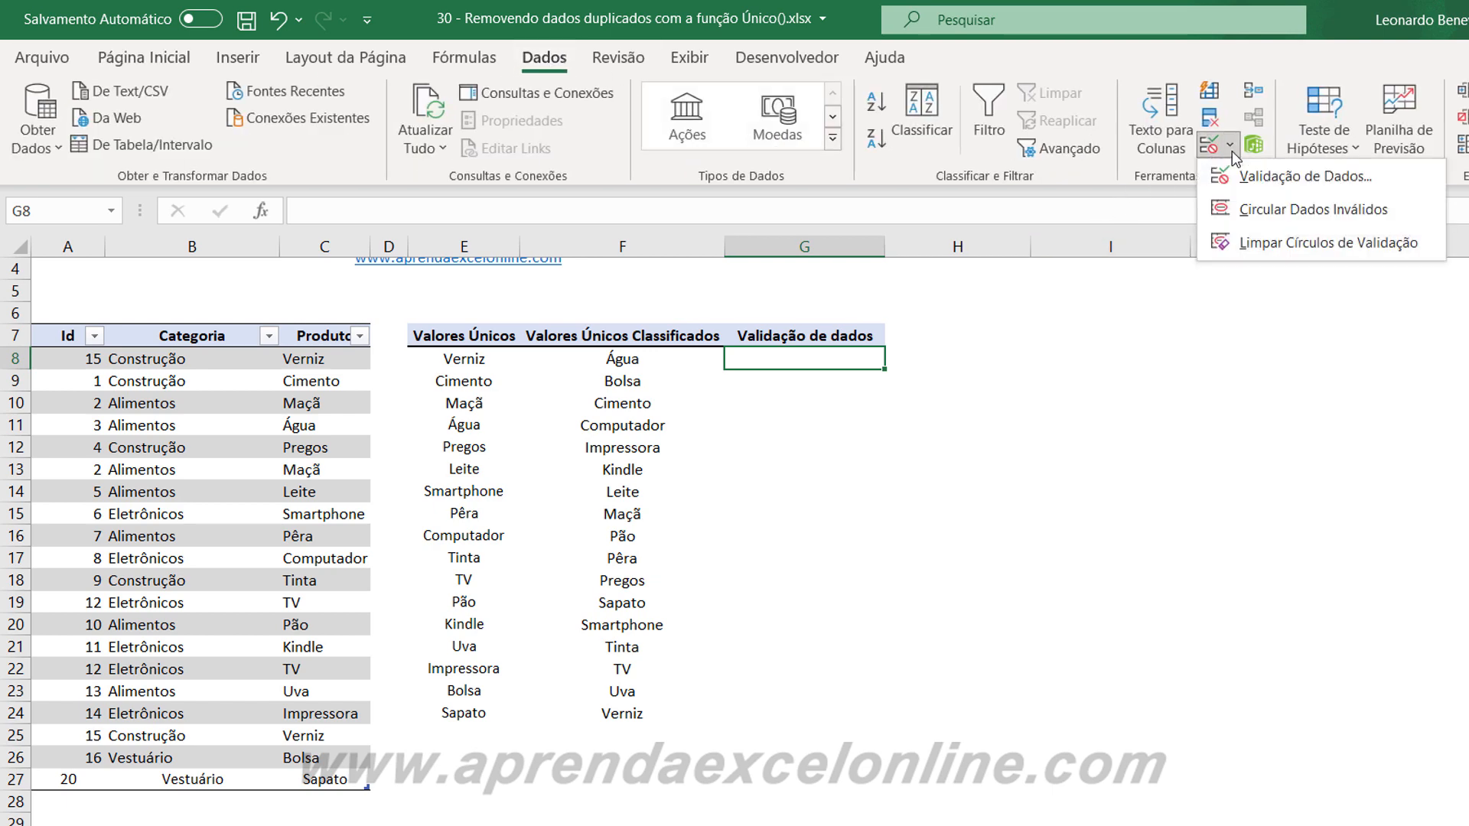
pyautogui.click(1256, 187)
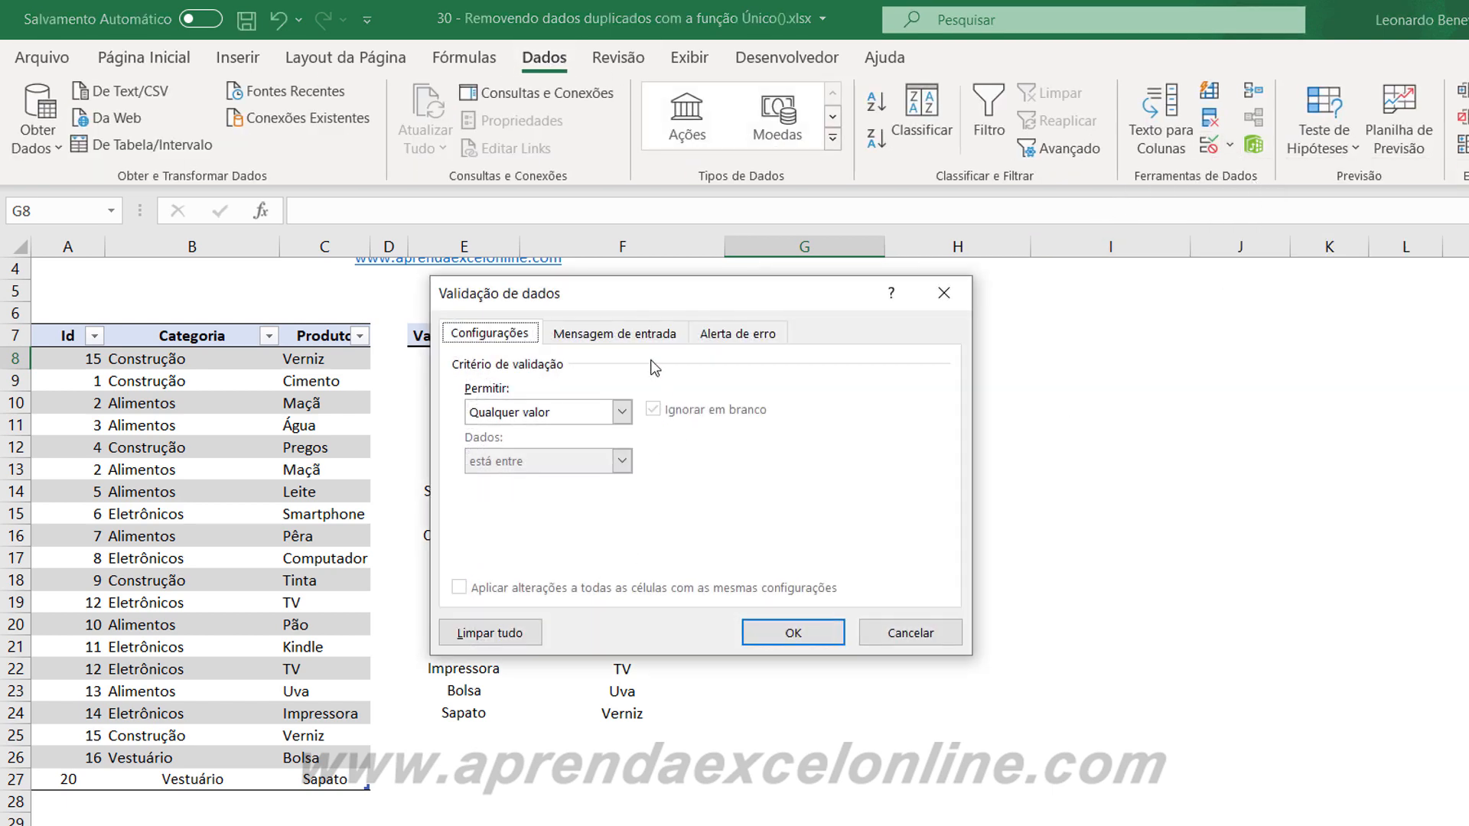
pyautogui.moveTo(693, 295); pyautogui.dragTo(1173, 346)
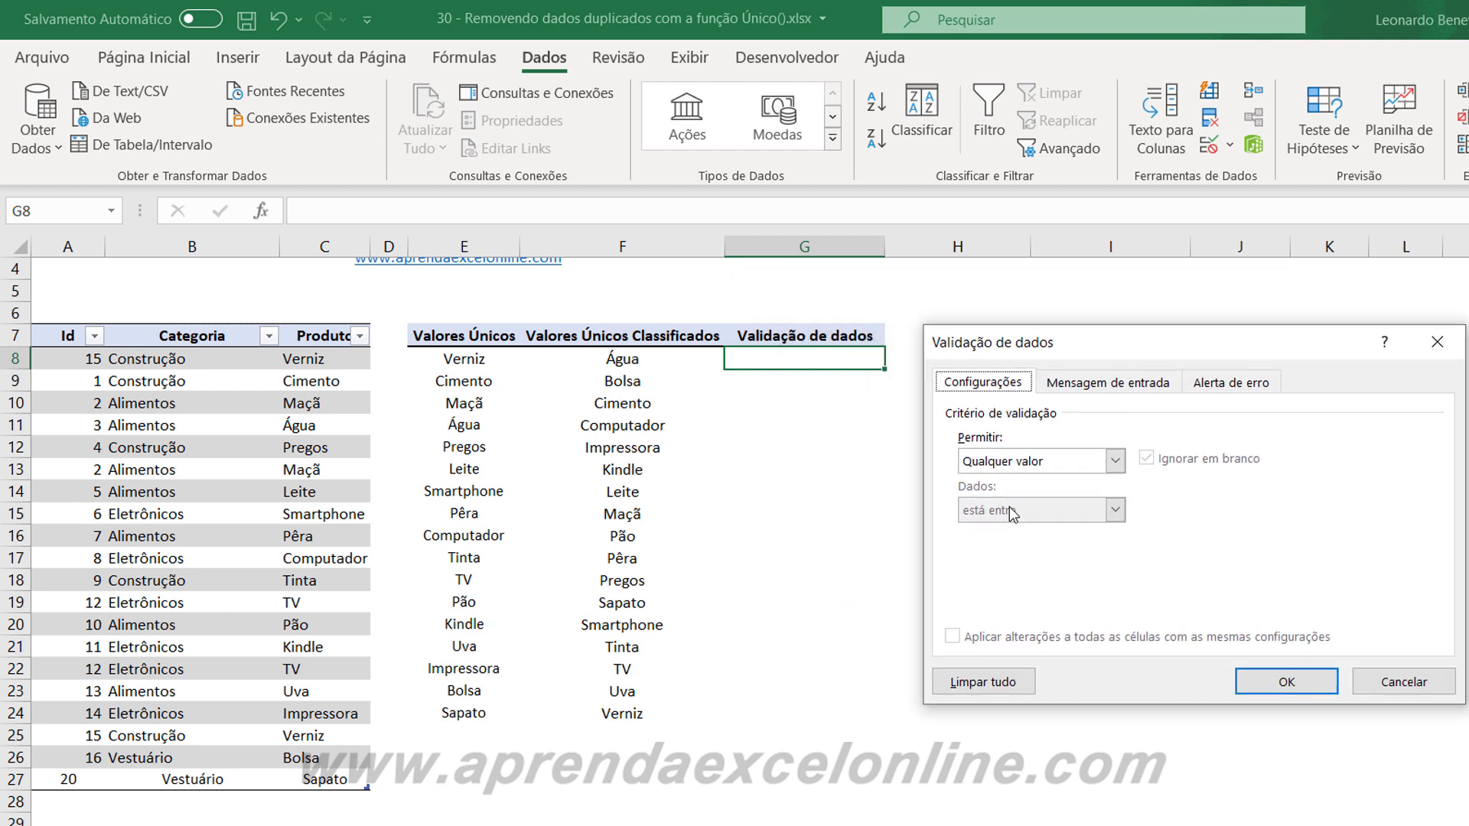
pyautogui.click(1115, 460)
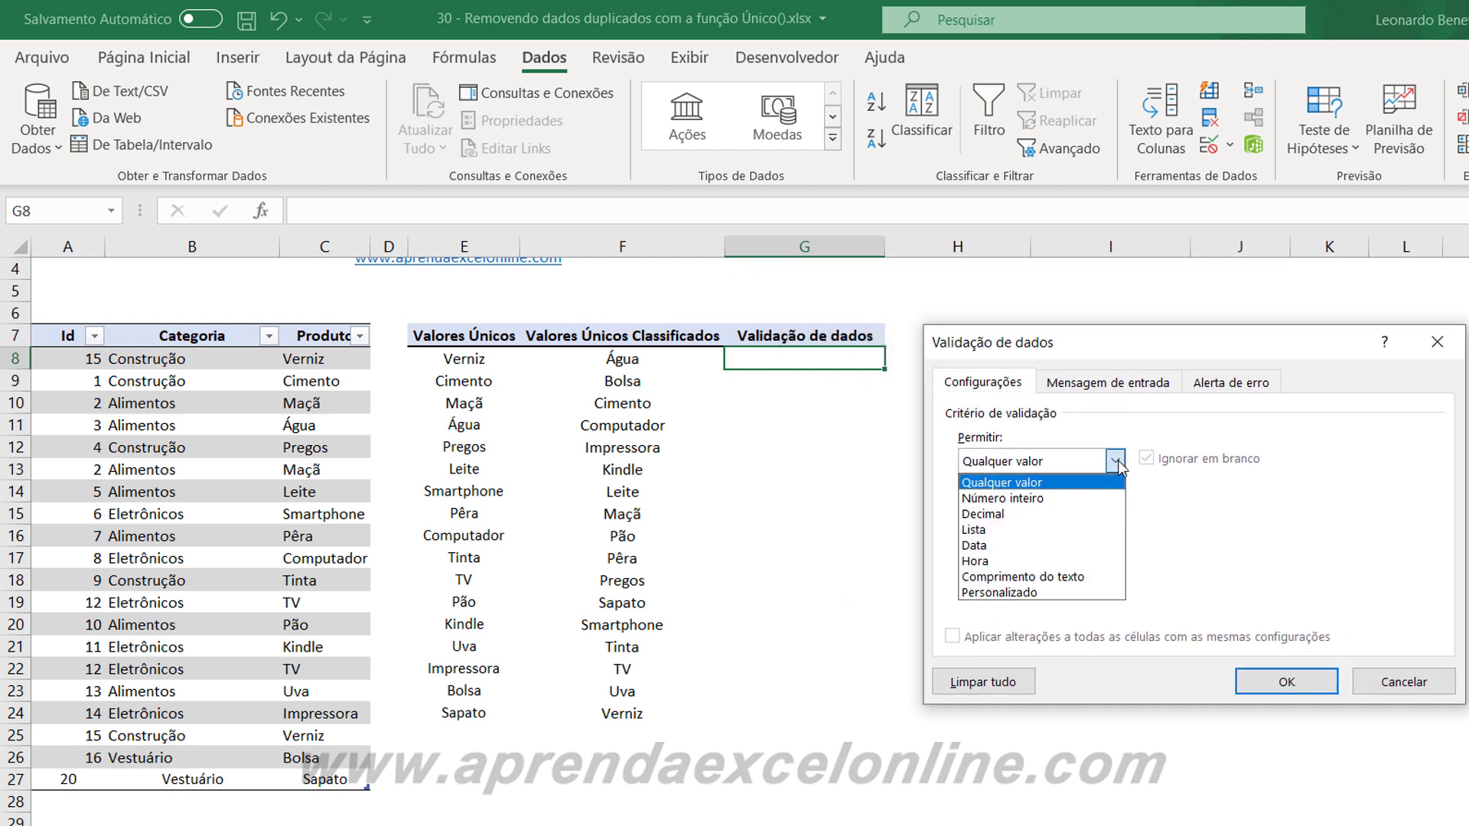
pyautogui.click(978, 535)
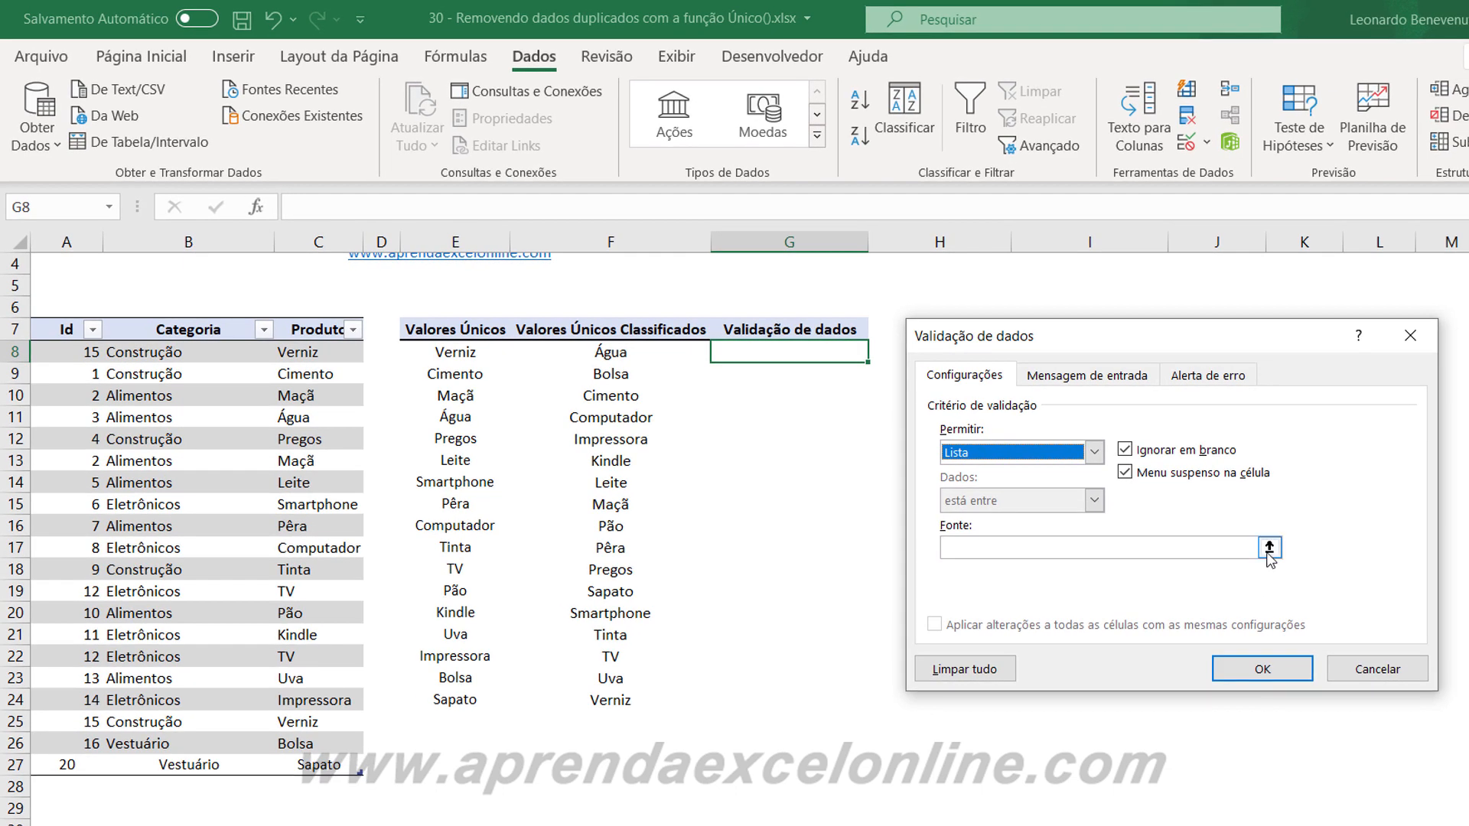
# Set the validation list's source to the spilled range =$F$8# and apply the rule to G8.
pyautogui.click(1267, 555)
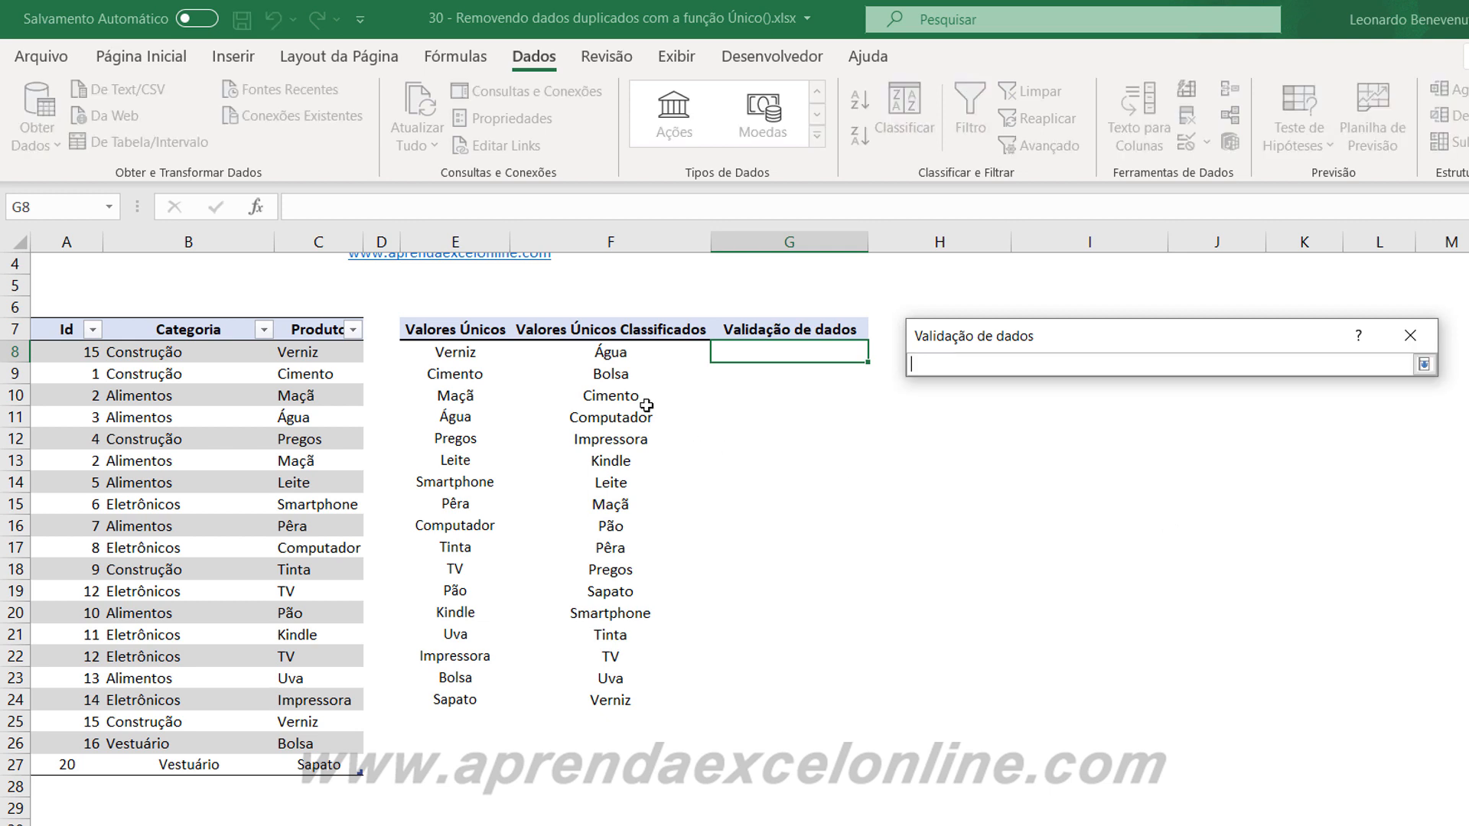
pyautogui.click(614, 351)
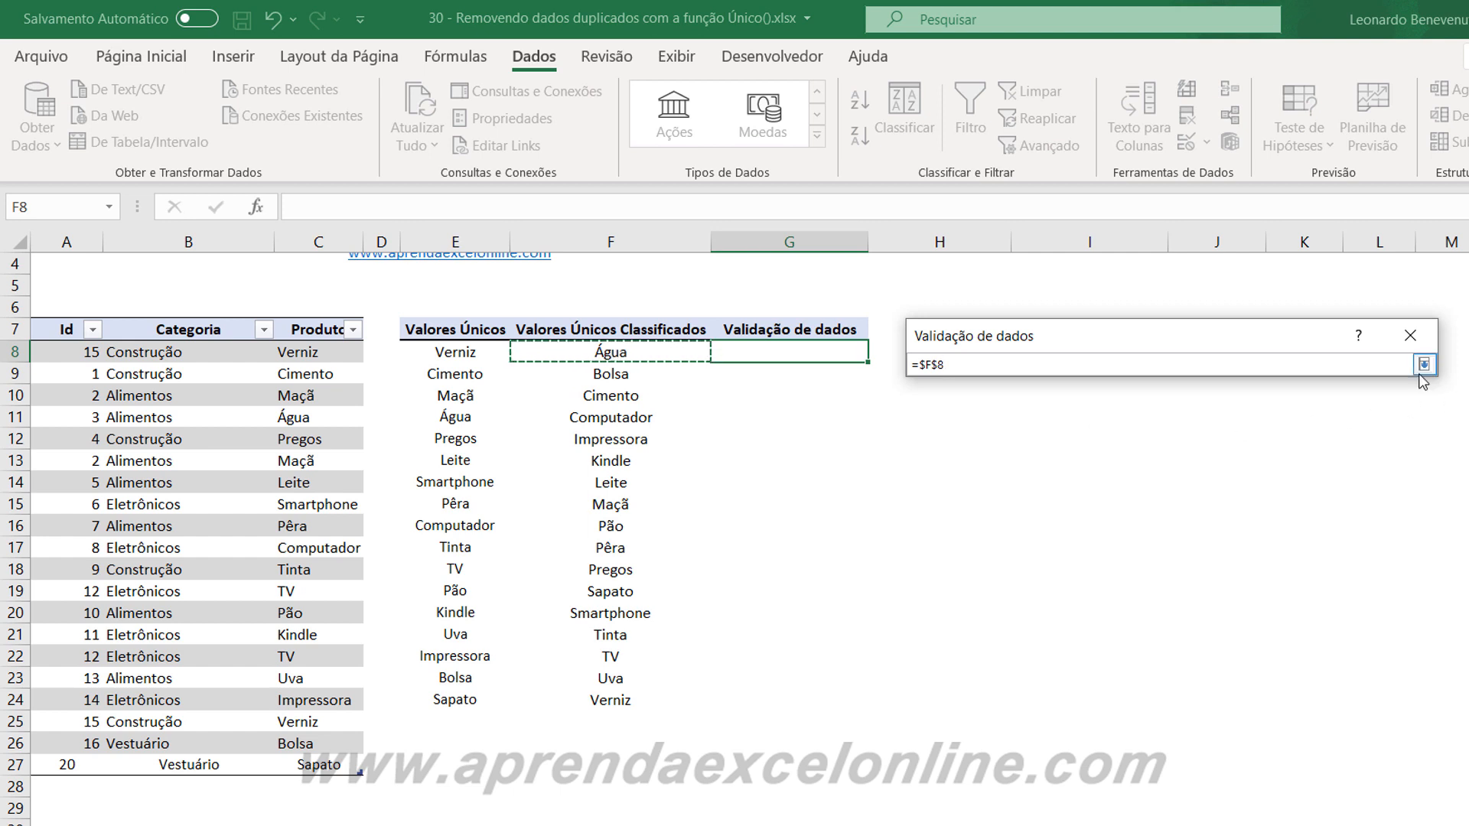
pyautogui.click(972, 359)
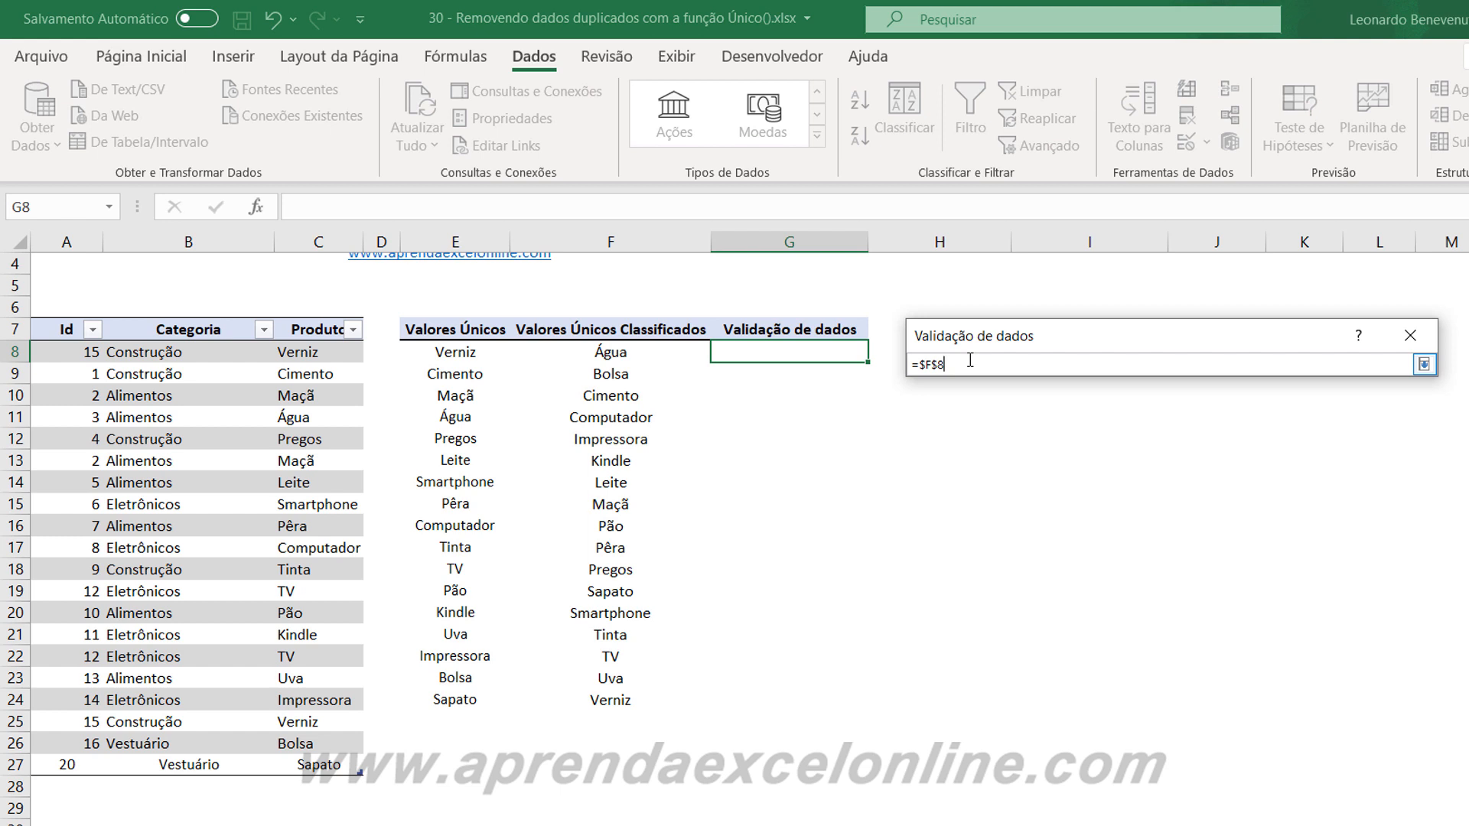
pyautogui.write('#')
pyautogui.click(1423, 364)
pyautogui.click(1263, 665)
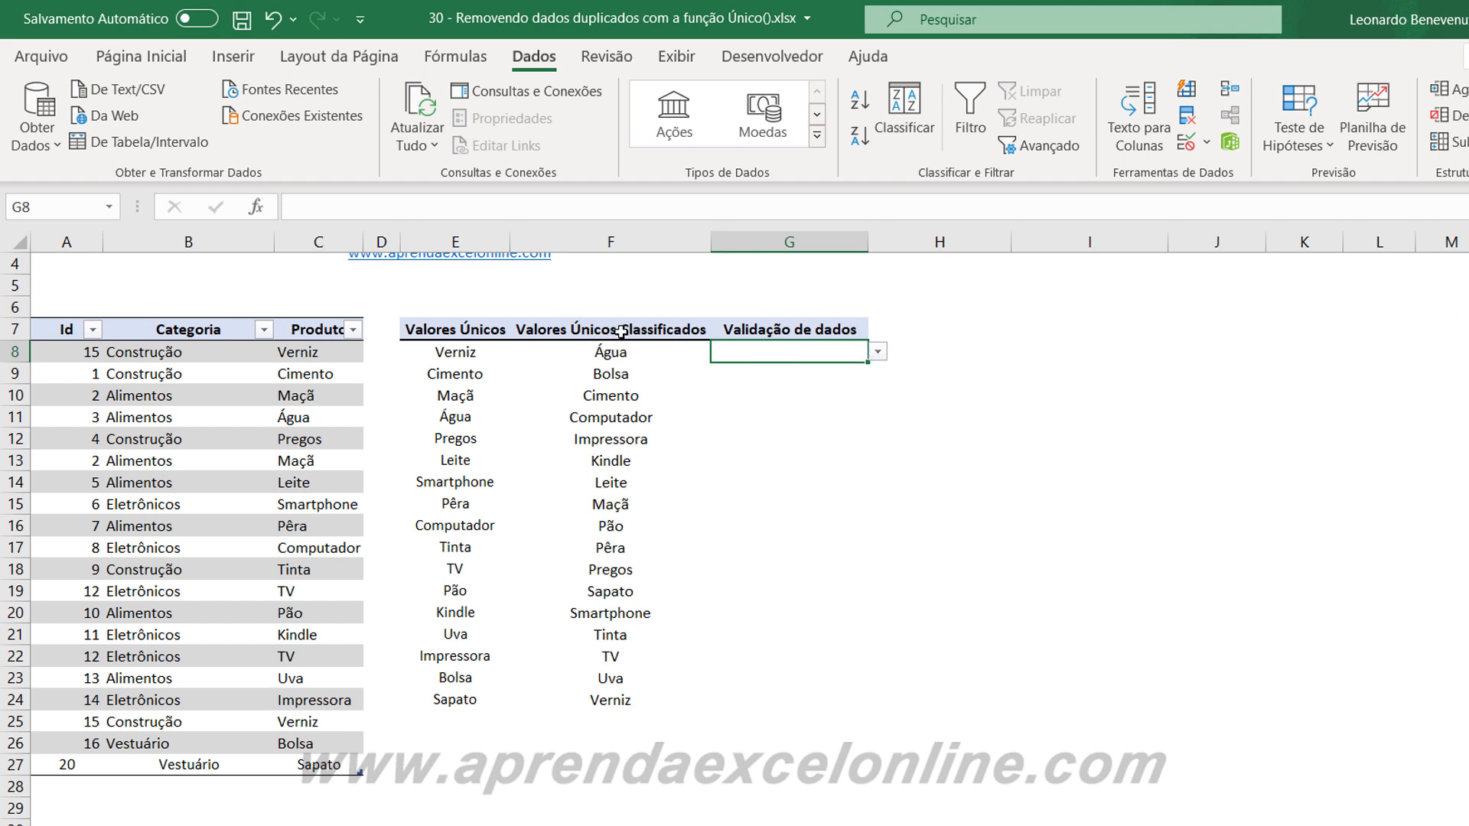
# Browse the drop-down options in G8 through to the last product, leaving the cell empty.
pyautogui.click(877, 352)
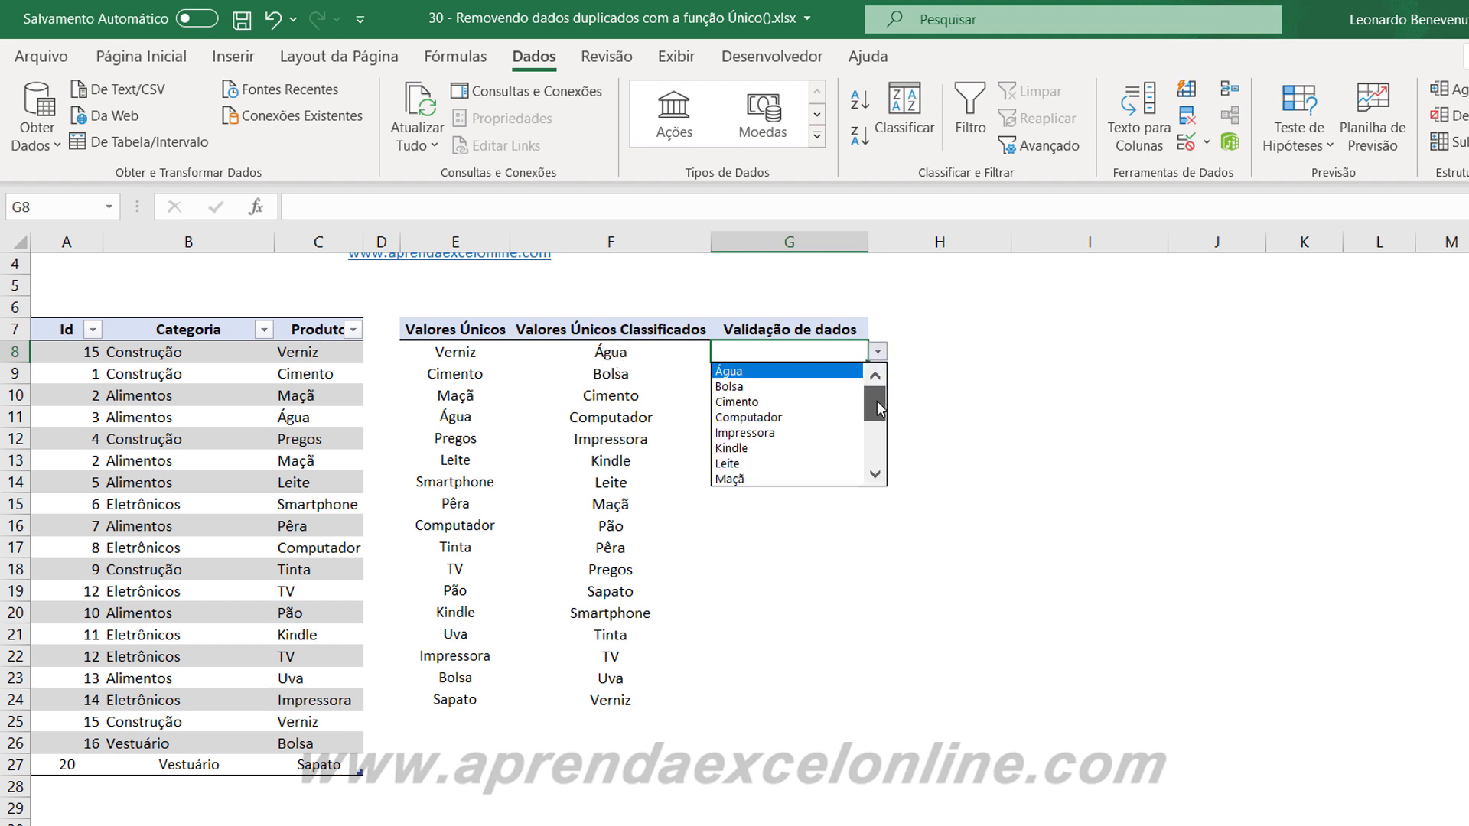
pyautogui.moveTo(877, 405); pyautogui.dragTo(876, 458)
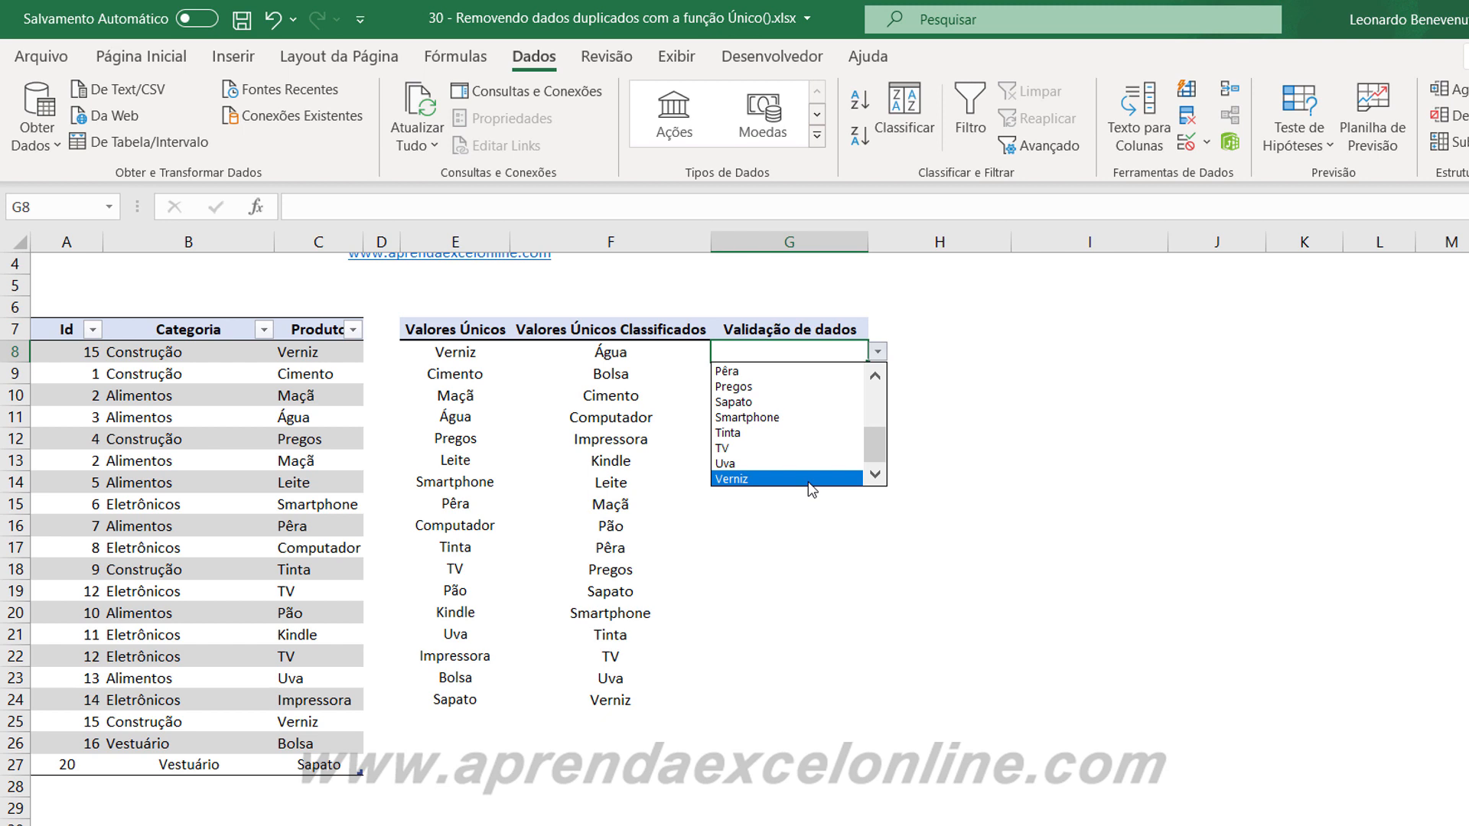
pyautogui.press('Escape')
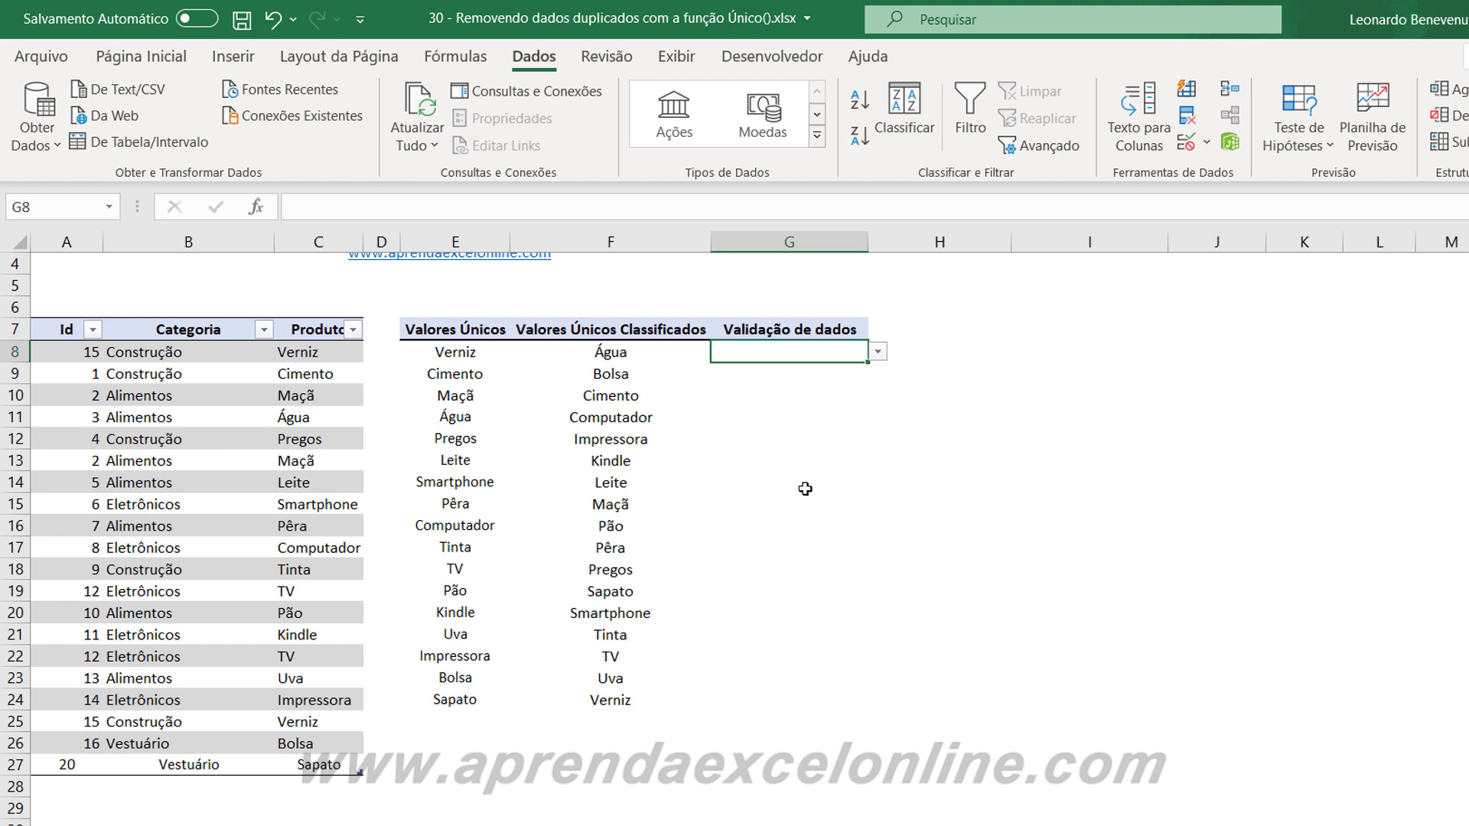
# Check the extent of the sorted list in column F and the empty cells below it.
pyautogui.moveTo(640, 362); pyautogui.dragTo(633, 709)
pyautogui.click(765, 613)
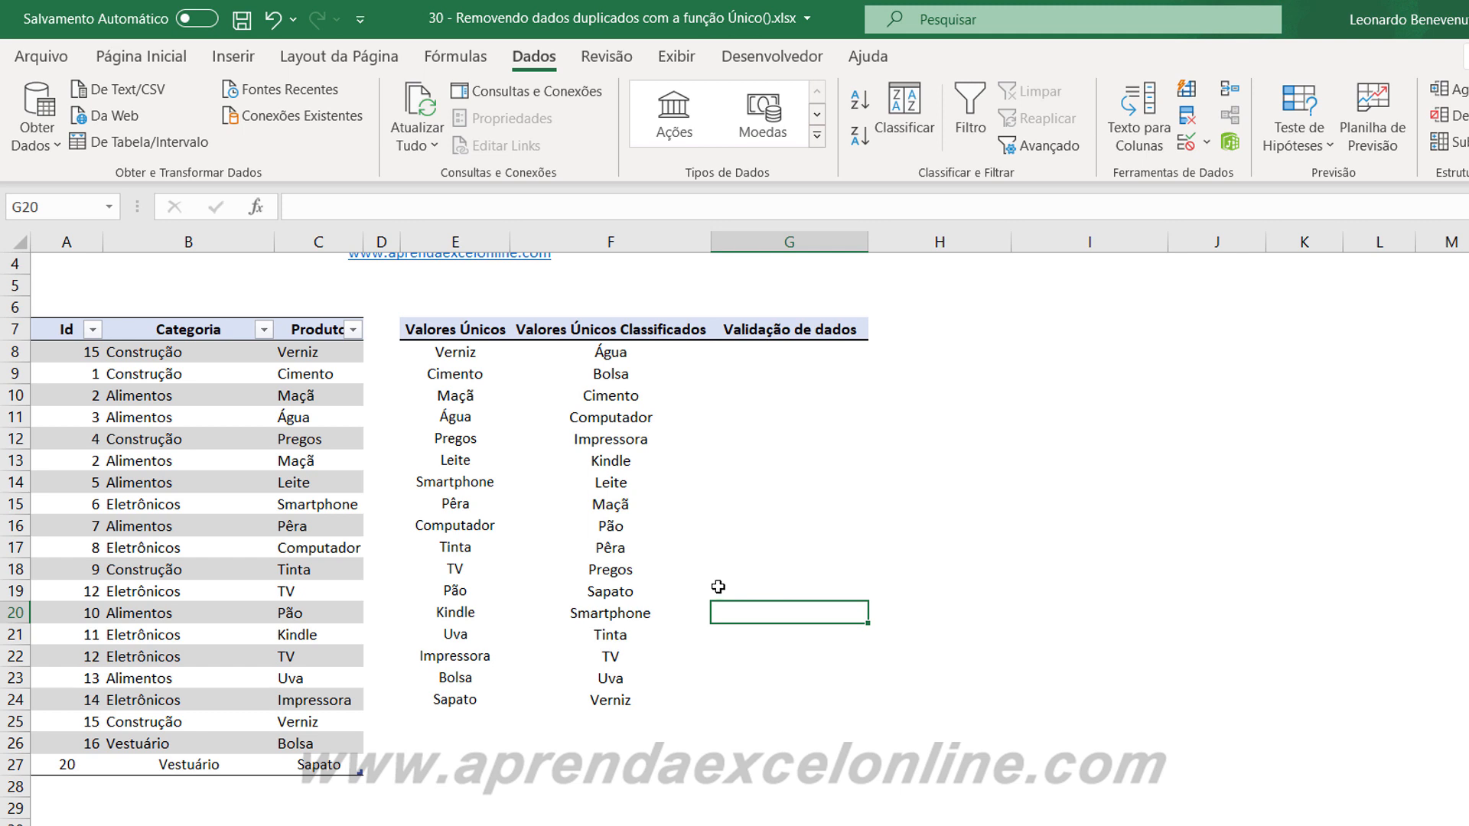
pyautogui.click(622, 726)
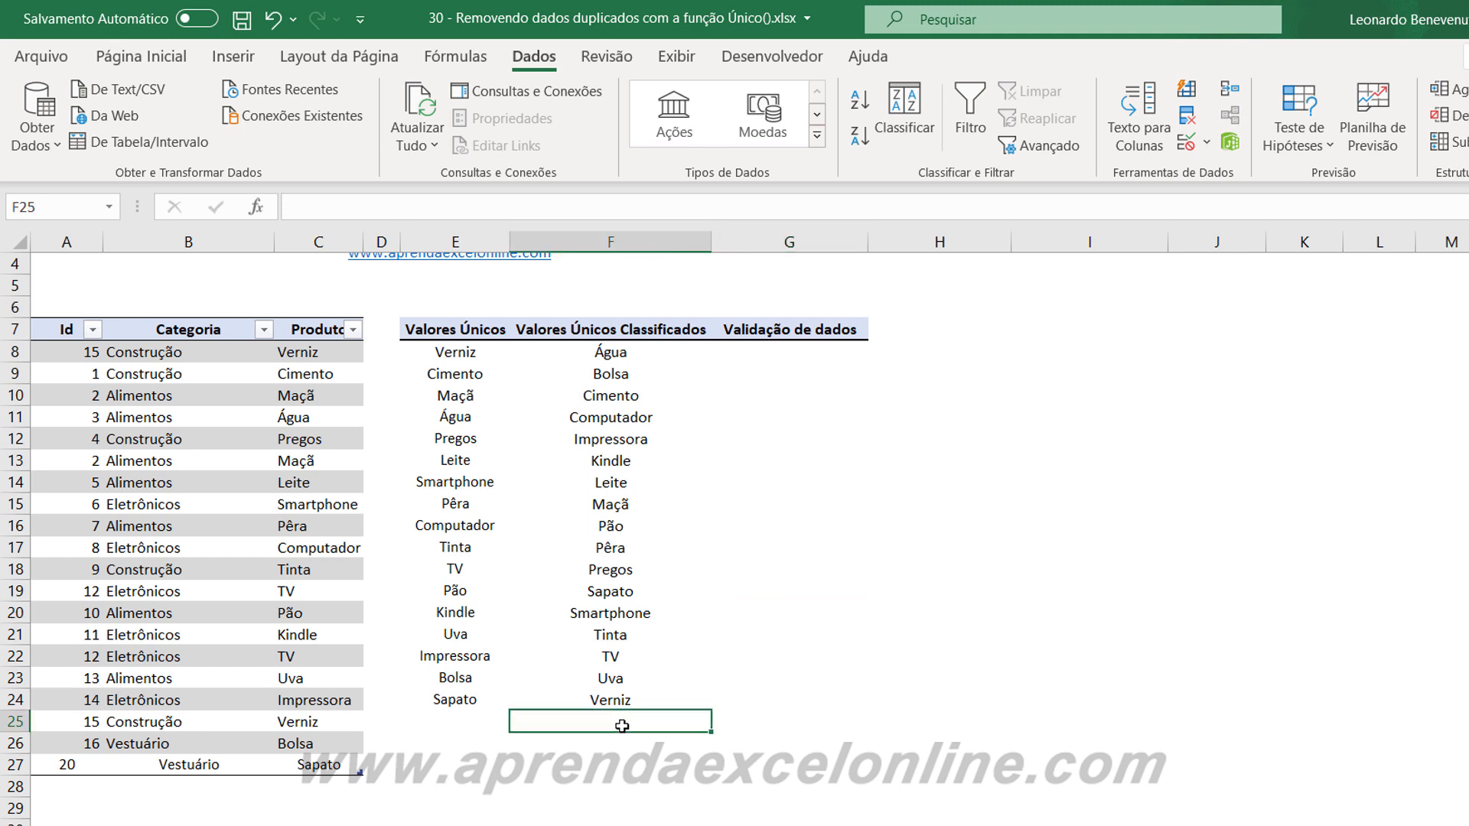
pyautogui.press('Down')
pyautogui.press('Down')
pyautogui.press('Down')
pyautogui.press('Down')
pyautogui.press('Down')
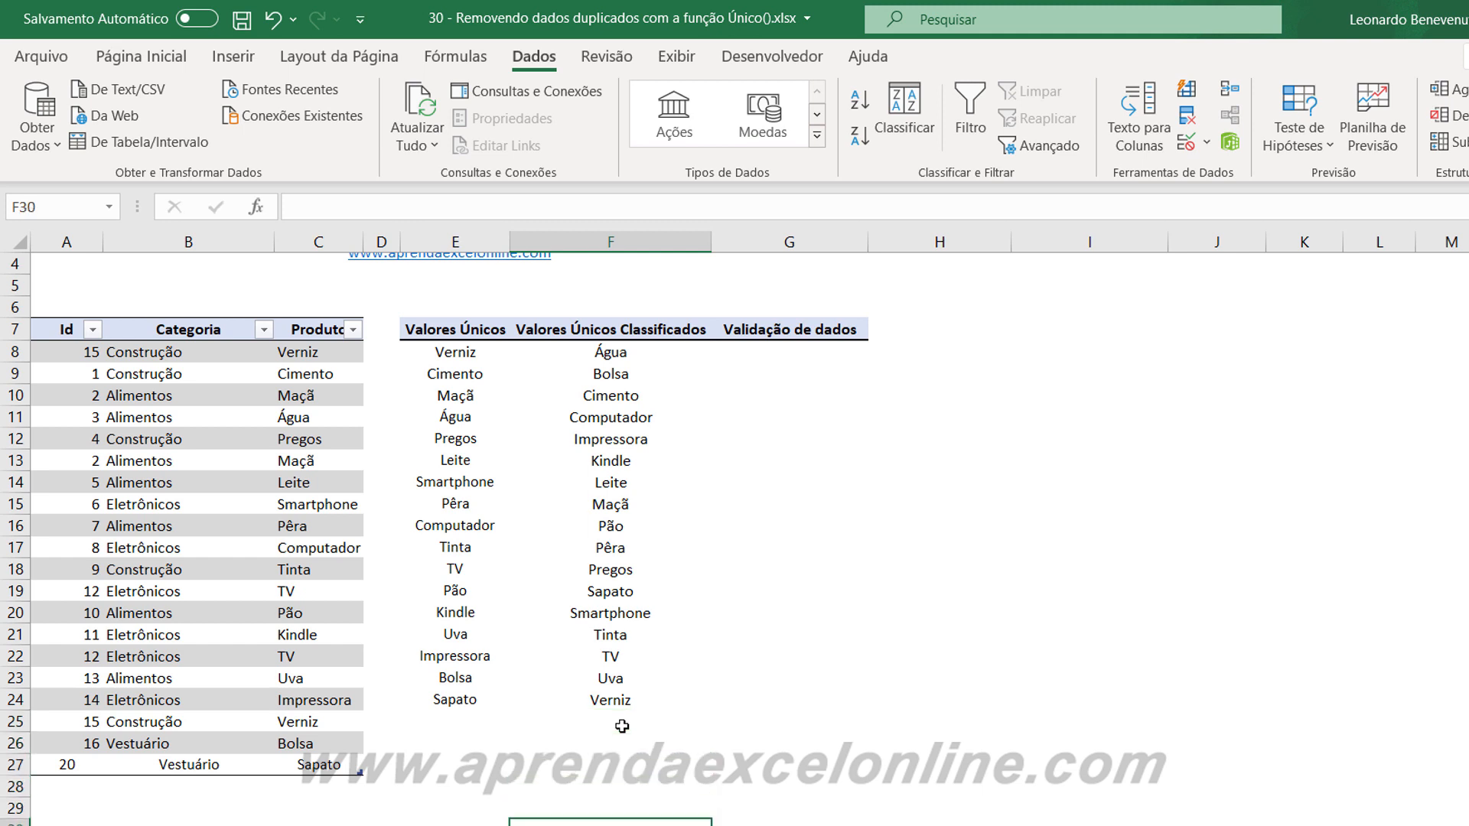
pyautogui.press('Down')
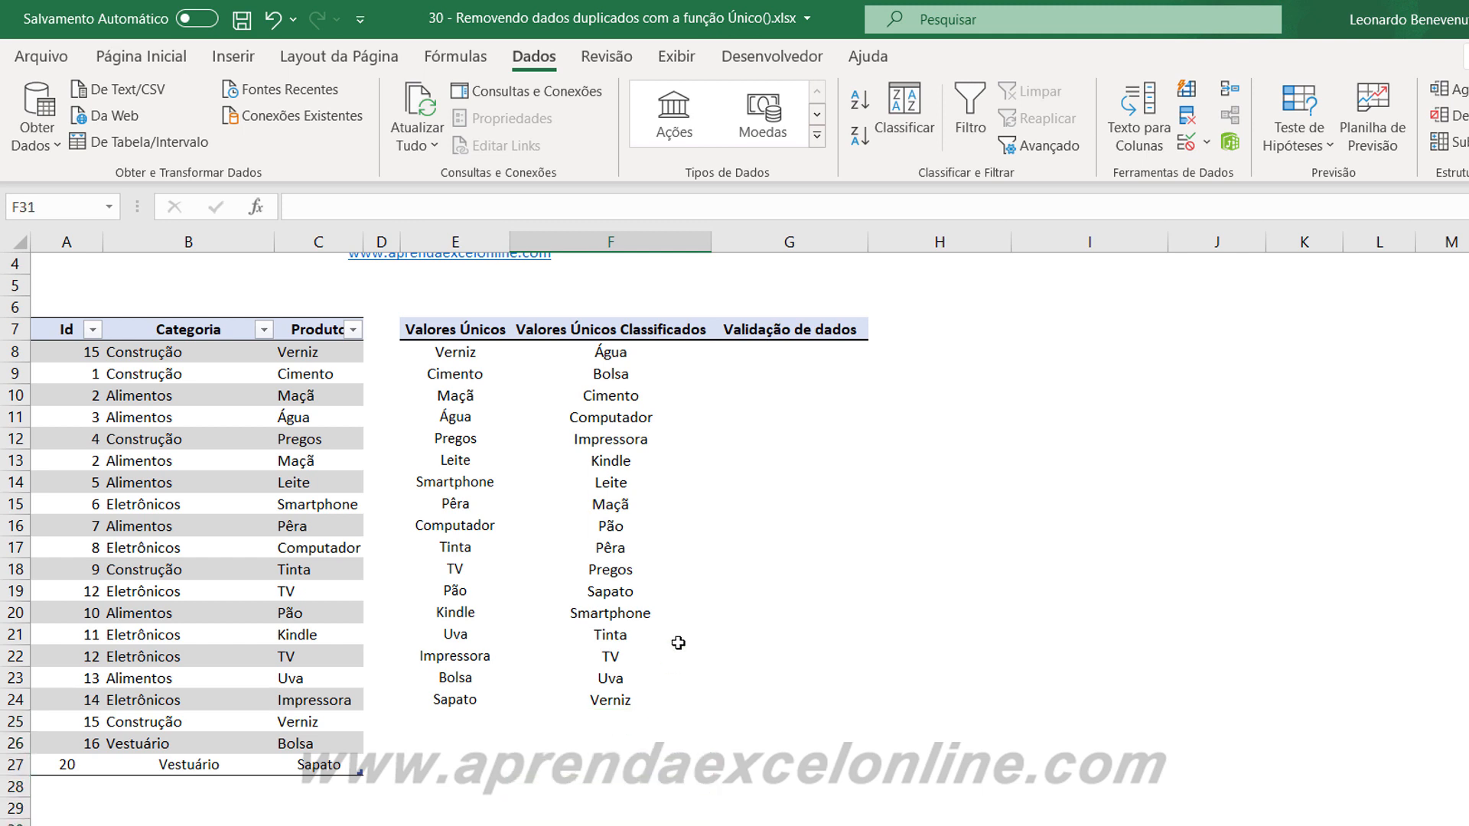
# Compare the end of the G8 drop-down list with the sorted products in F8:F24.
pyautogui.click(827, 357)
pyautogui.click(877, 352)
pyautogui.moveTo(875, 406); pyautogui.dragTo(875, 453)
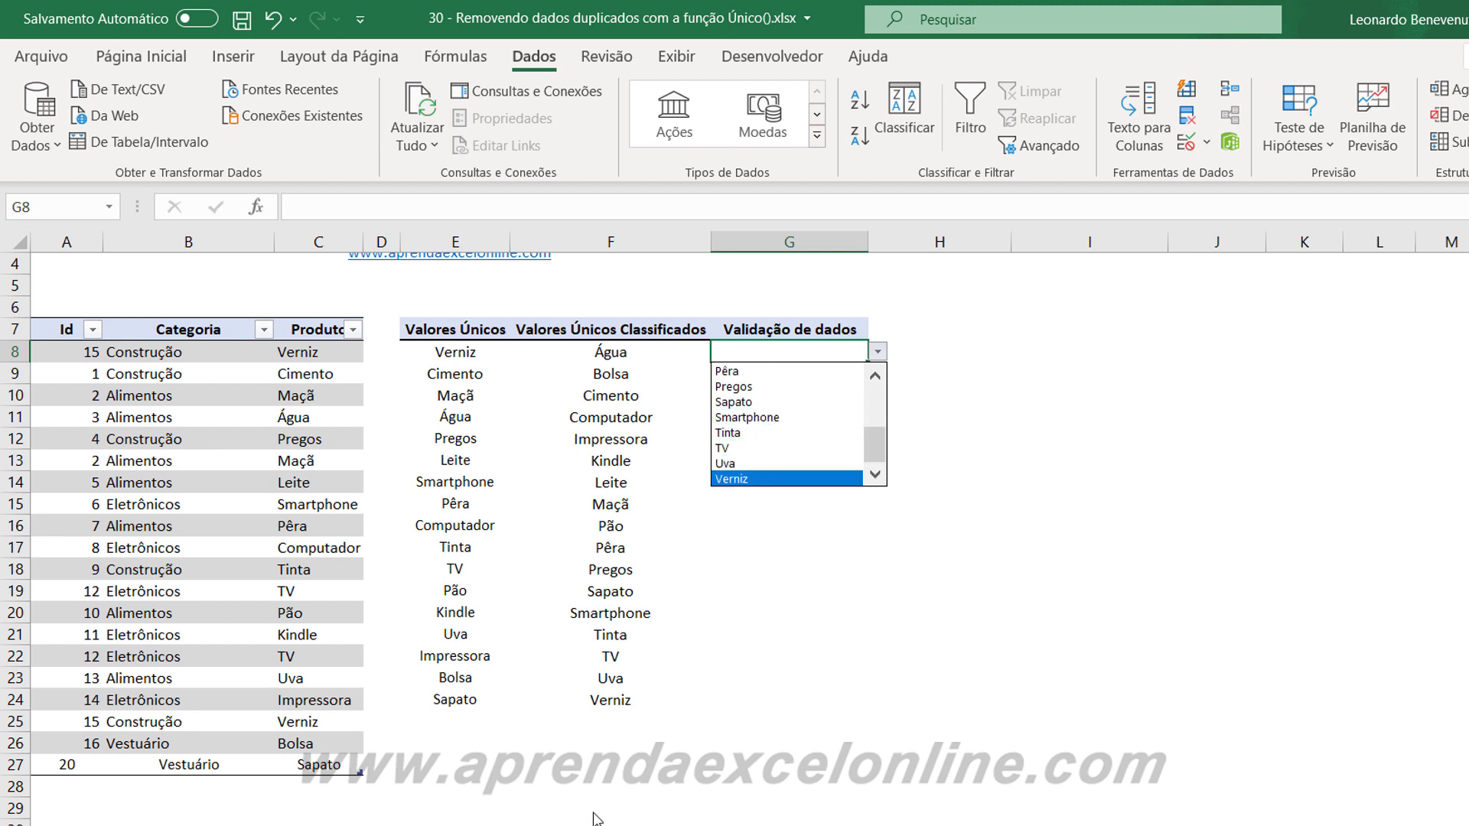
pyautogui.click(716, 672)
pyautogui.moveTo(627, 361); pyautogui.dragTo(625, 700)
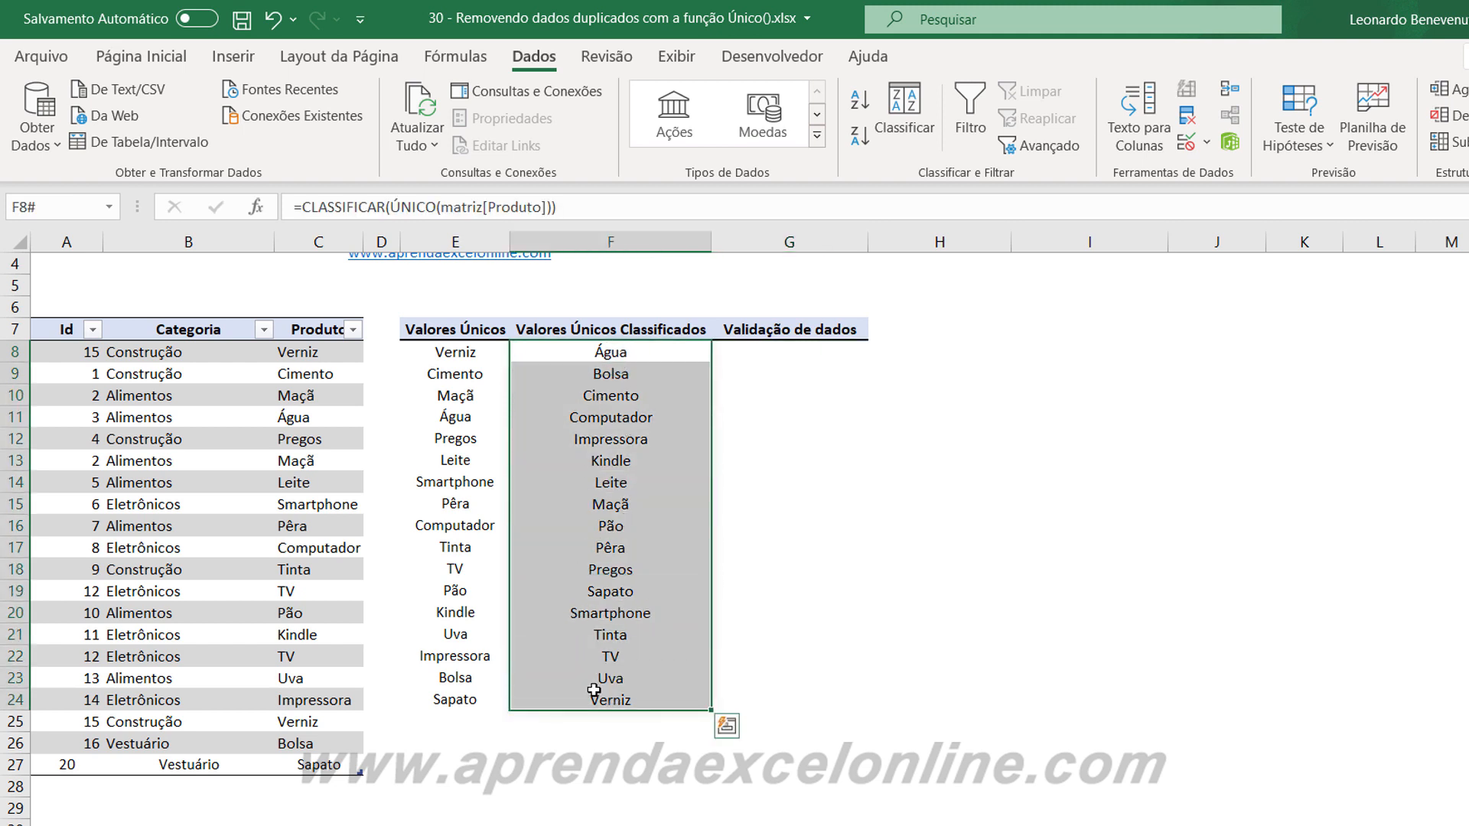
pyautogui.click(774, 497)
pyautogui.click(855, 356)
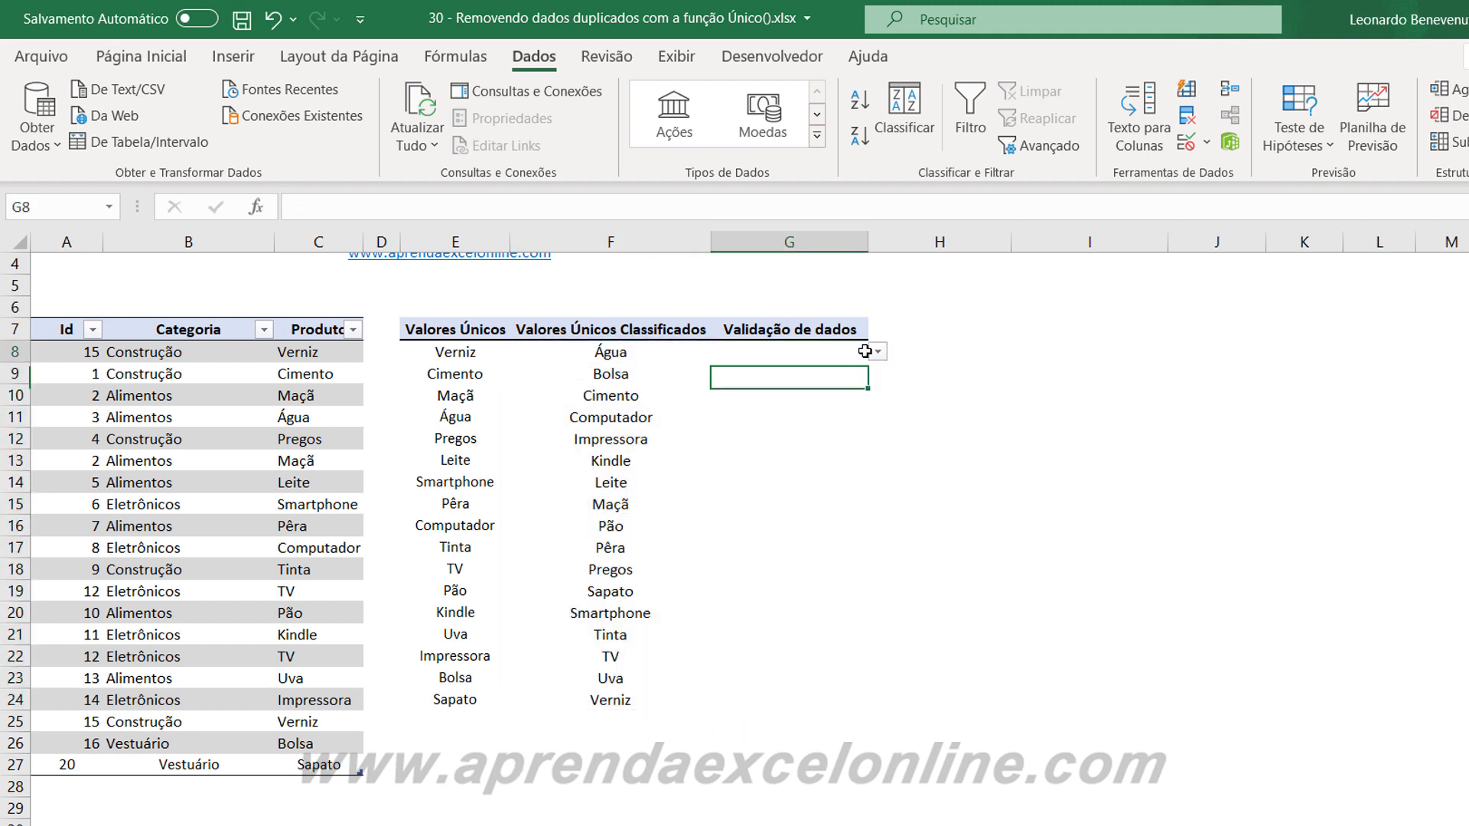
pyautogui.click(877, 352)
pyautogui.moveTo(878, 412); pyautogui.dragTo(878, 452)
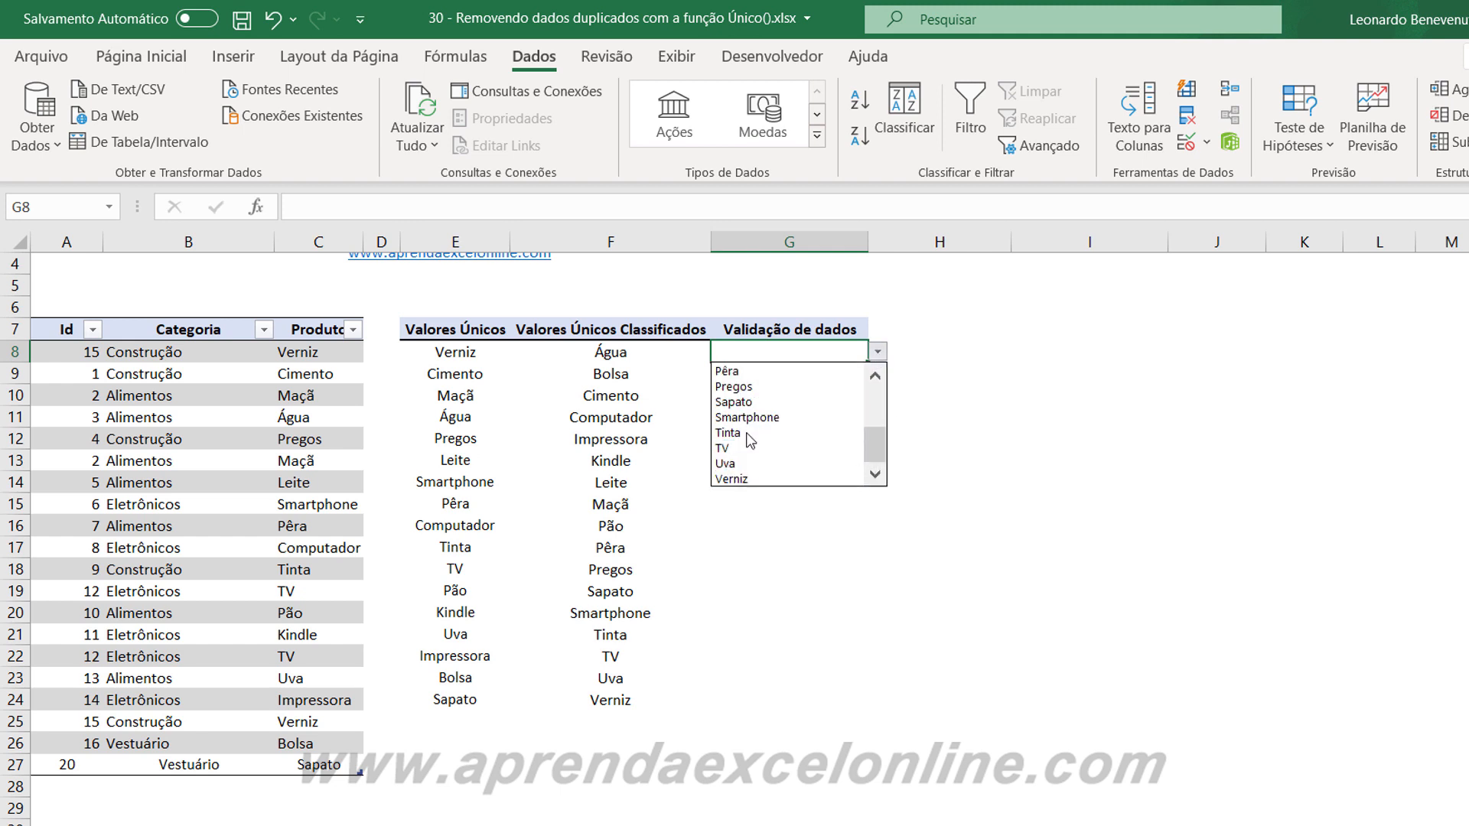
pyautogui.click(742, 594)
# Append a new blank row to the product table below the Sapato record.
pyautogui.click(123, 821)
pyautogui.click(80, 788)
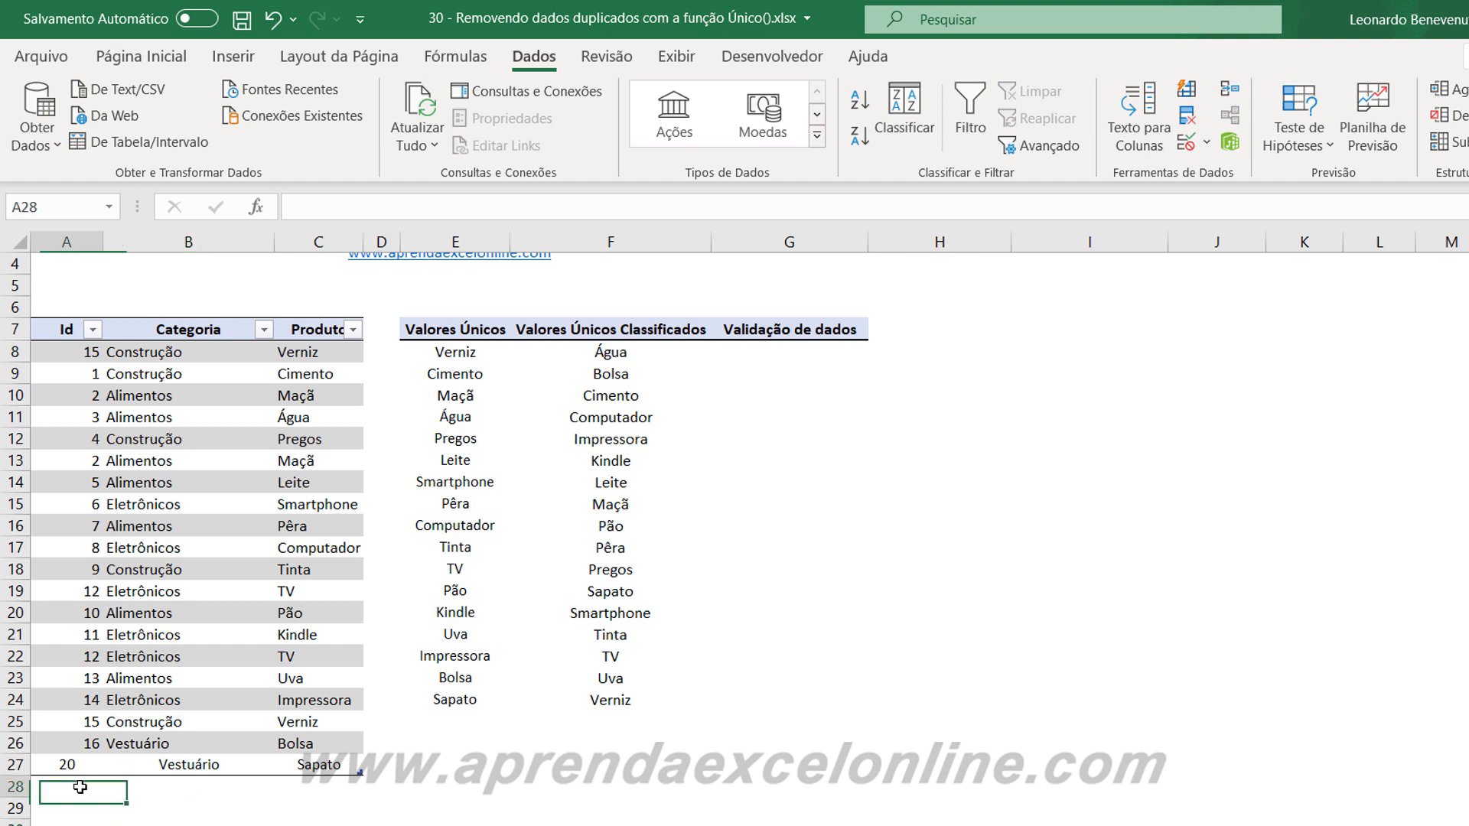
pyautogui.click(337, 766)
pyautogui.press('Tab')
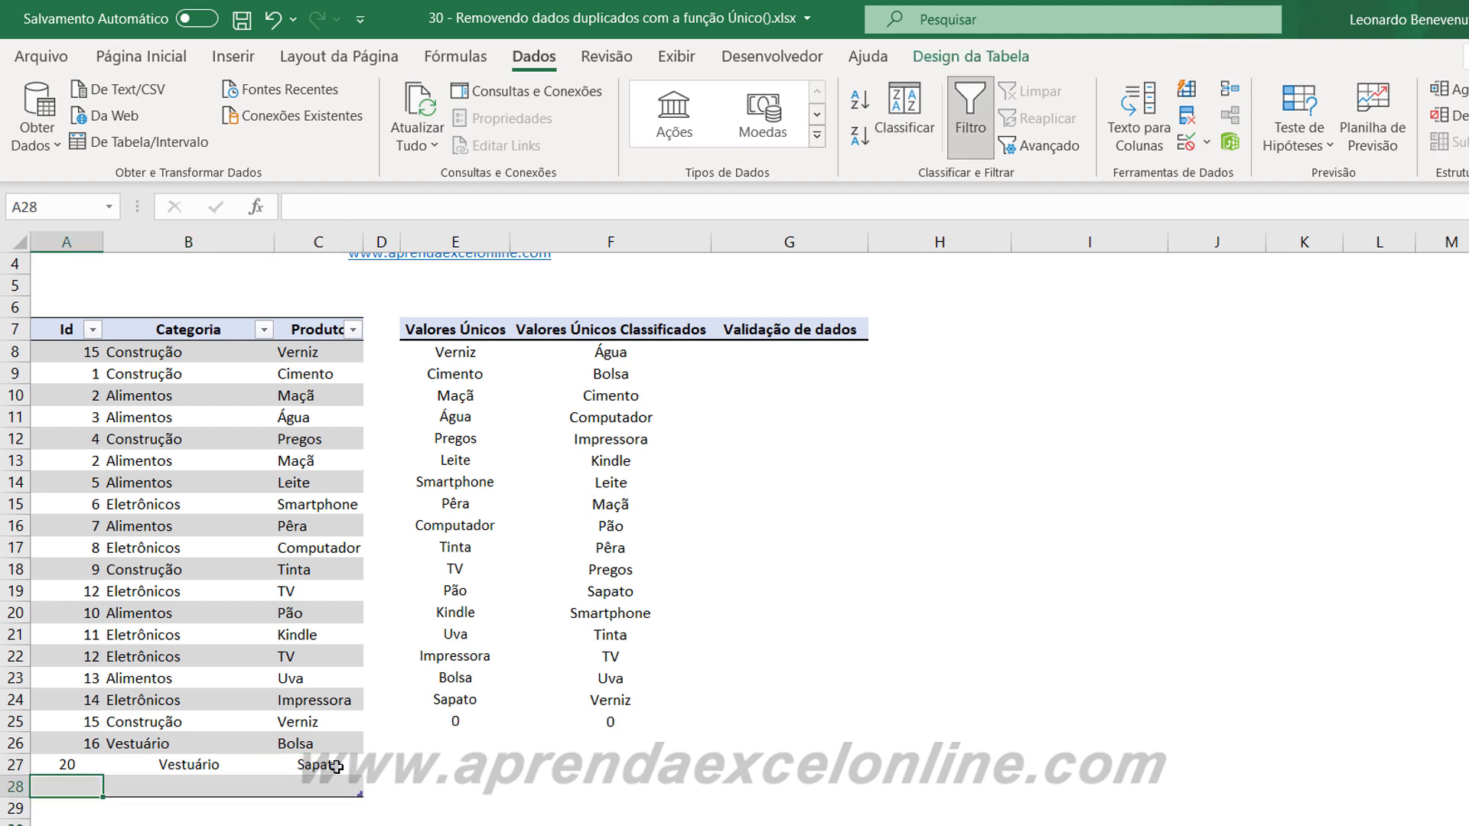
# Fill the new row 28 of the product table with Id 21, category Alimentos and product Chocolate.
pyautogui.write('21')
pyautogui.press('Tab')
pyautogui.write('Alimentos')
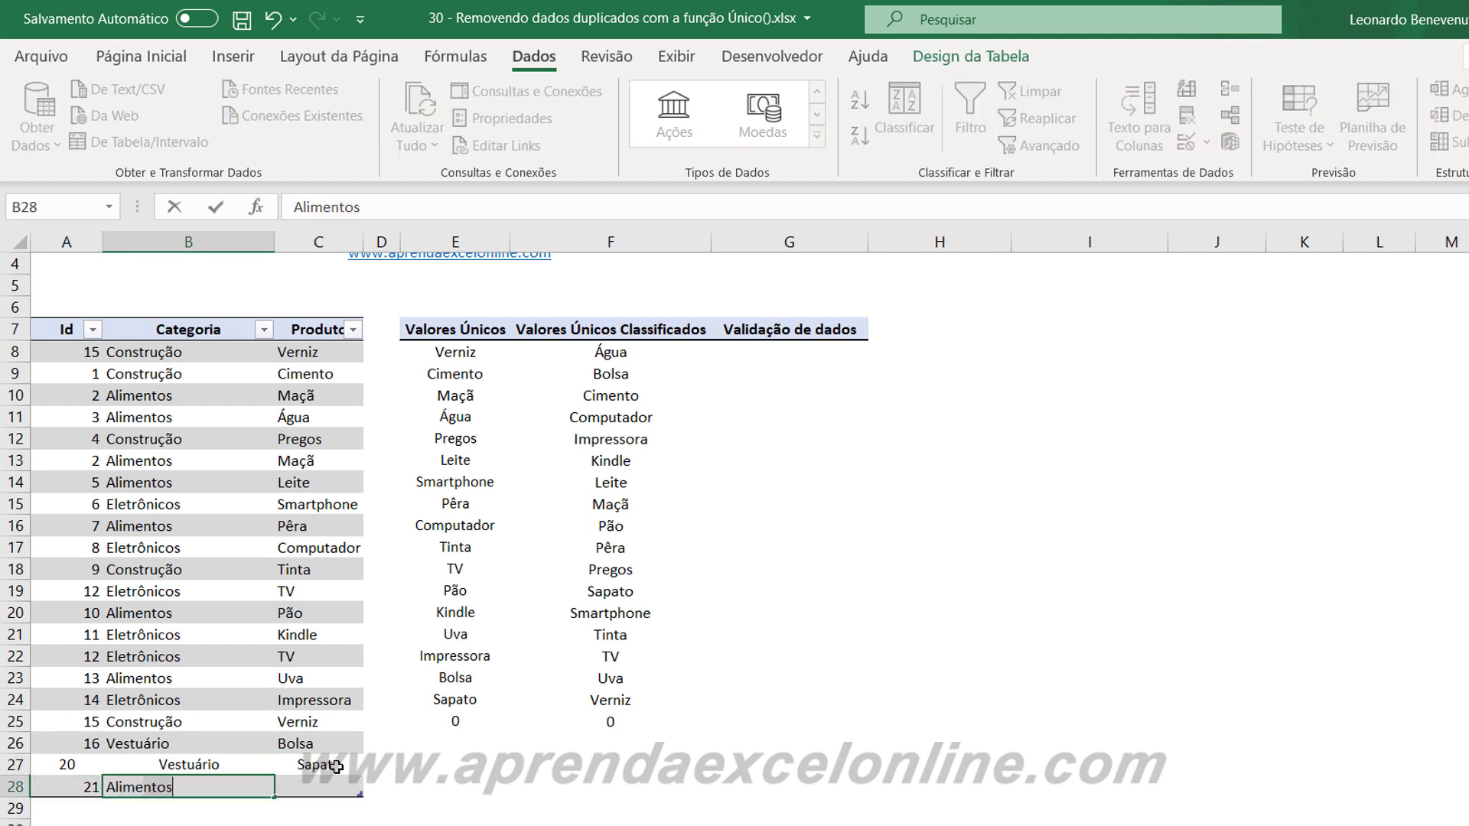
pyautogui.press('Tab')
pyautogui.write('Chocolate')
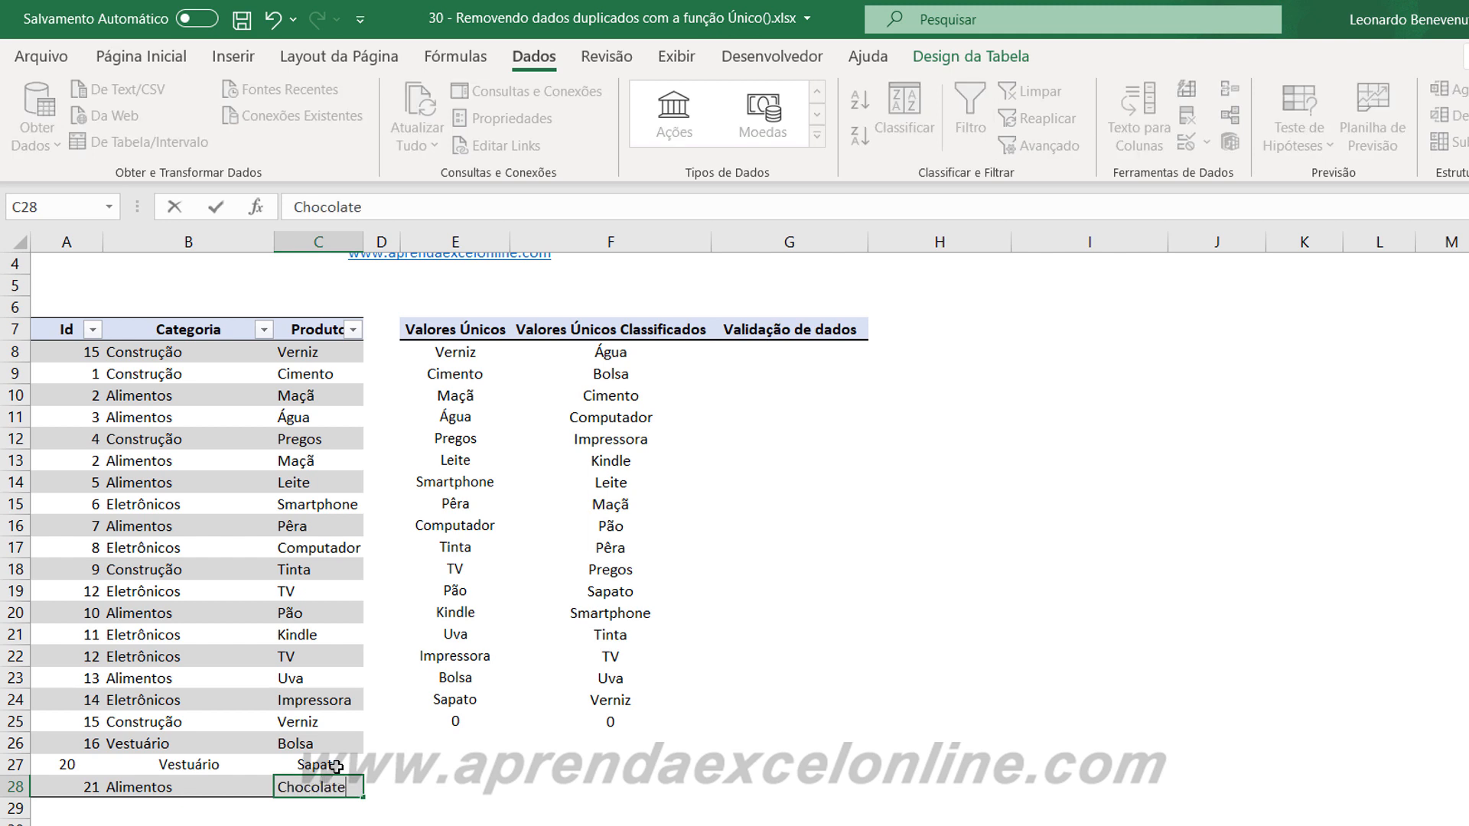
pyautogui.press('Return')
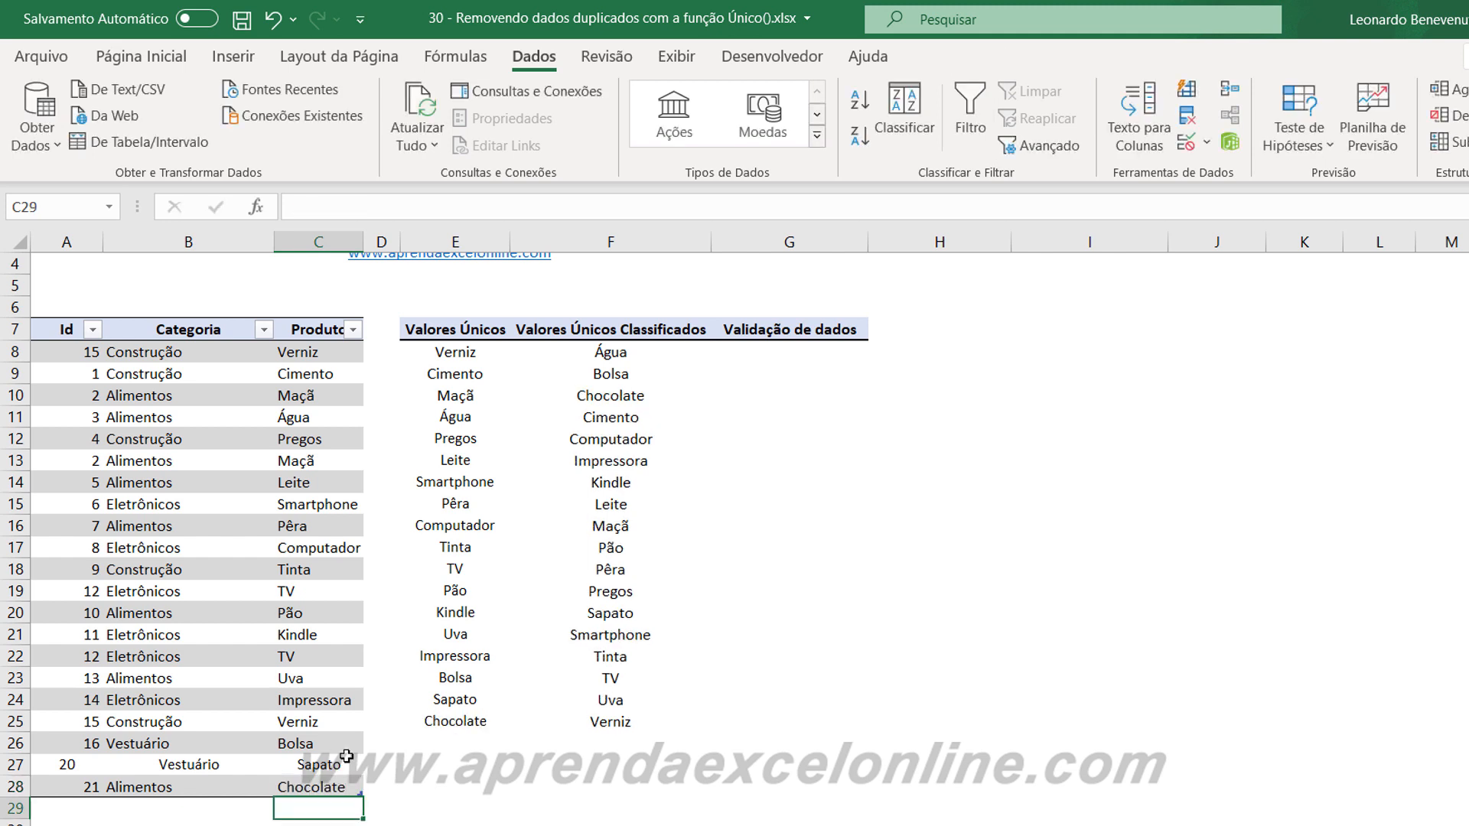
# Check the unique list in column E and the sorted list in column F for the Chocolate entry.
pyautogui.click(708, 773)
pyautogui.moveTo(455, 353); pyautogui.dragTo(459, 570)
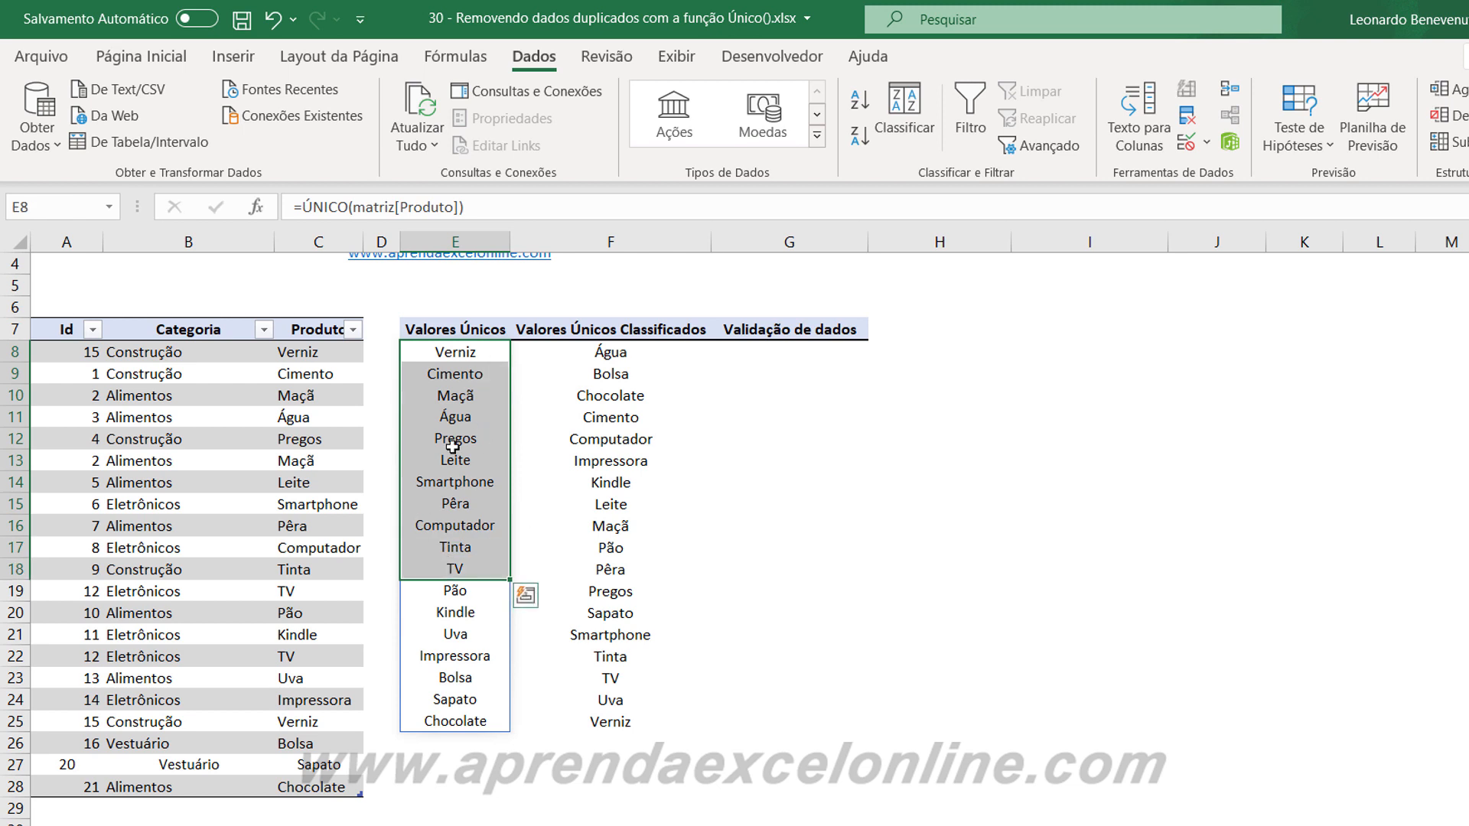
pyautogui.click(466, 721)
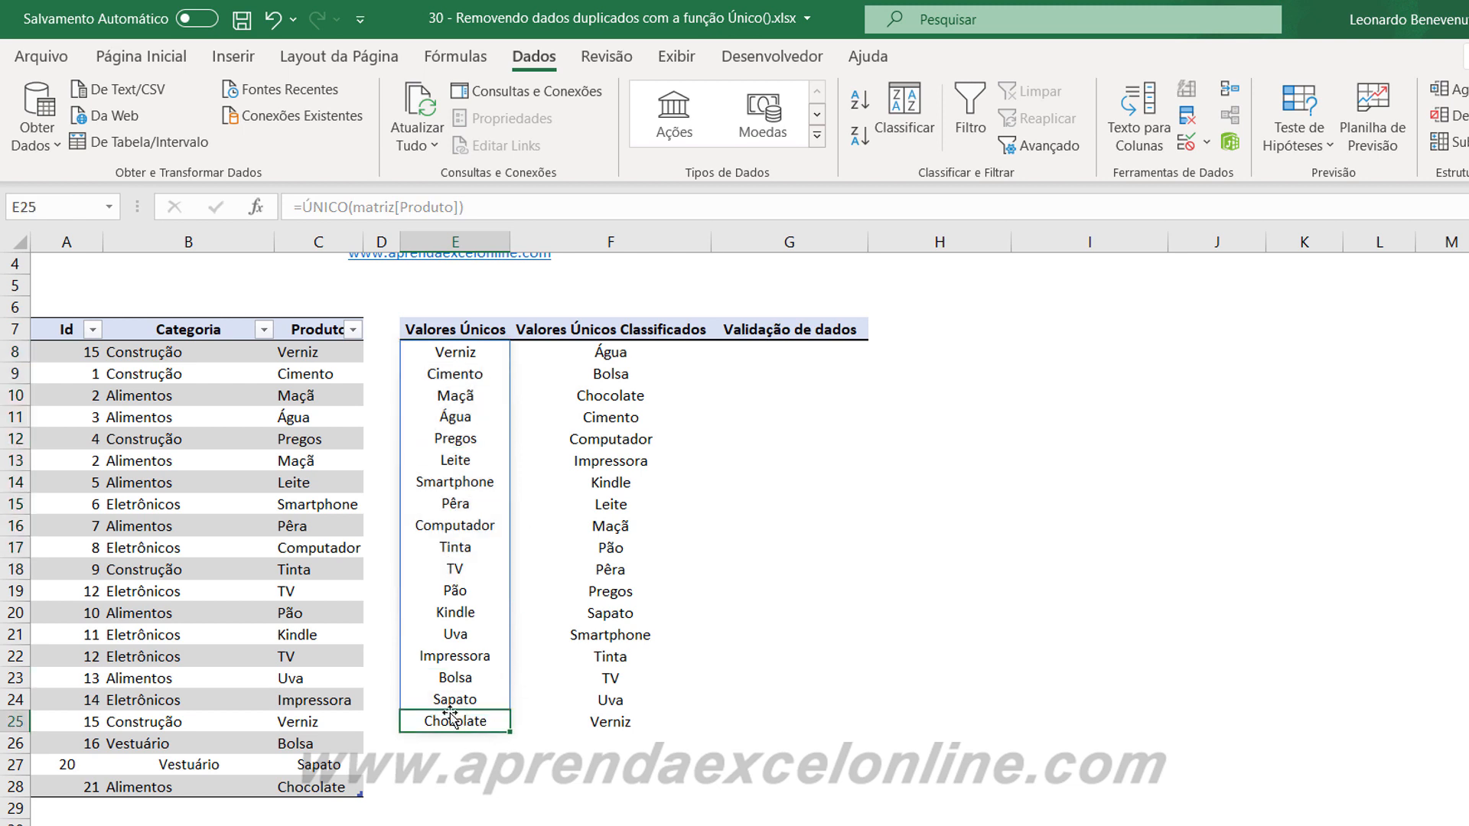
pyautogui.click(615, 586)
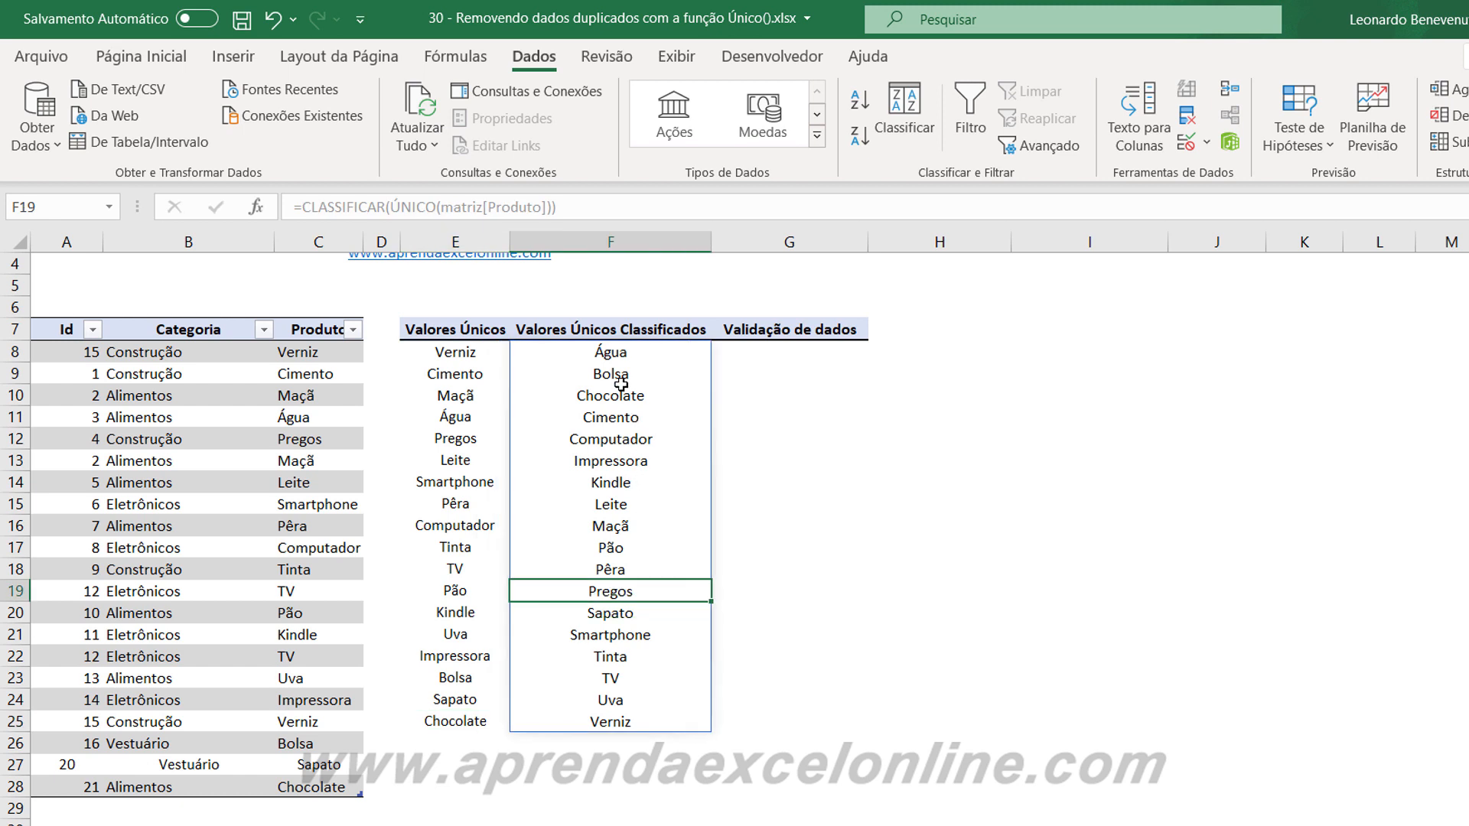
pyautogui.click(615, 401)
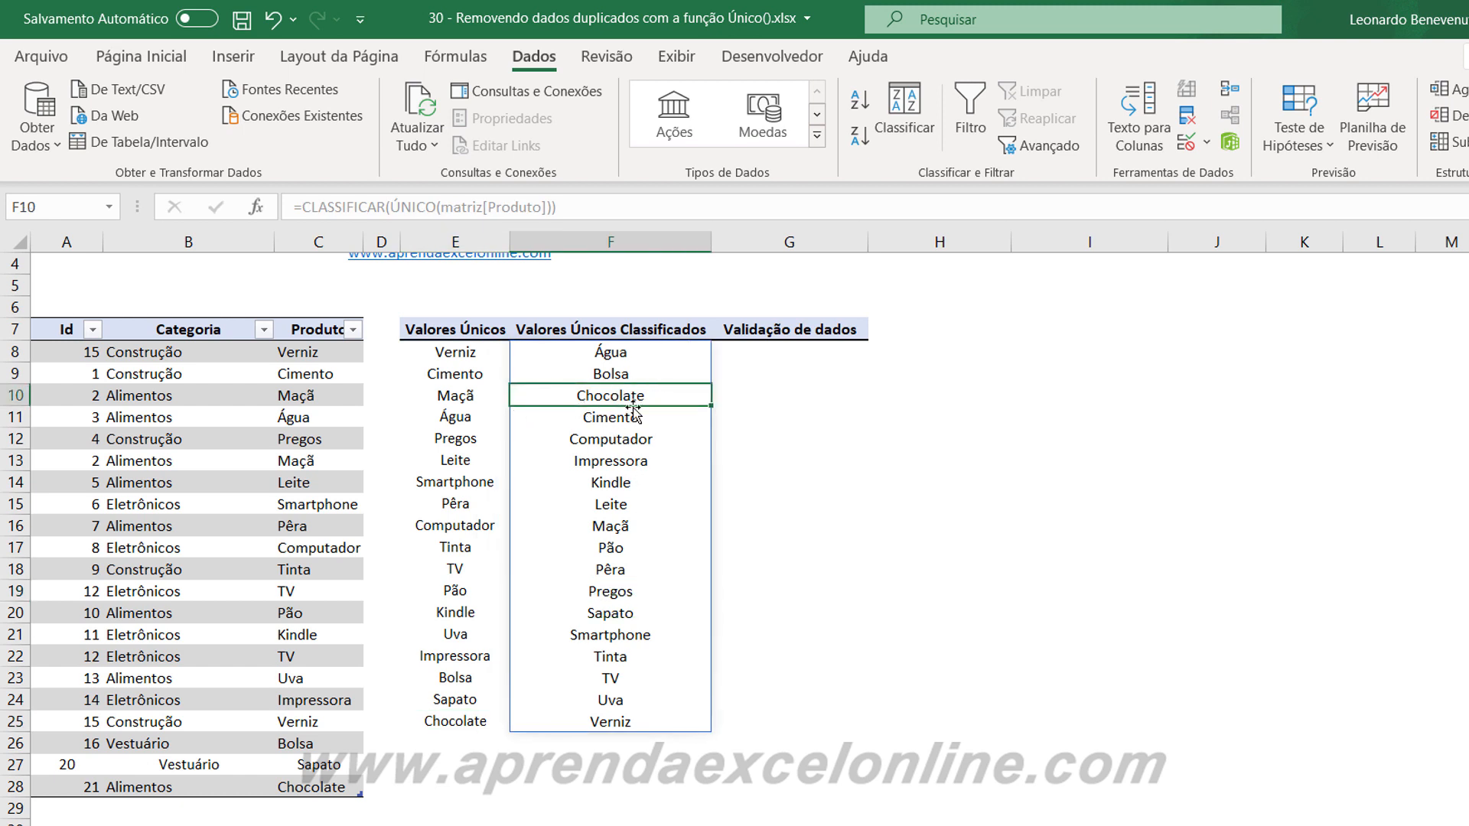
# Review the G8 validation options from Água through Verniz, including Chocolate, without choosing a product.
pyautogui.click(772, 501)
pyautogui.click(830, 353)
pyautogui.click(878, 367)
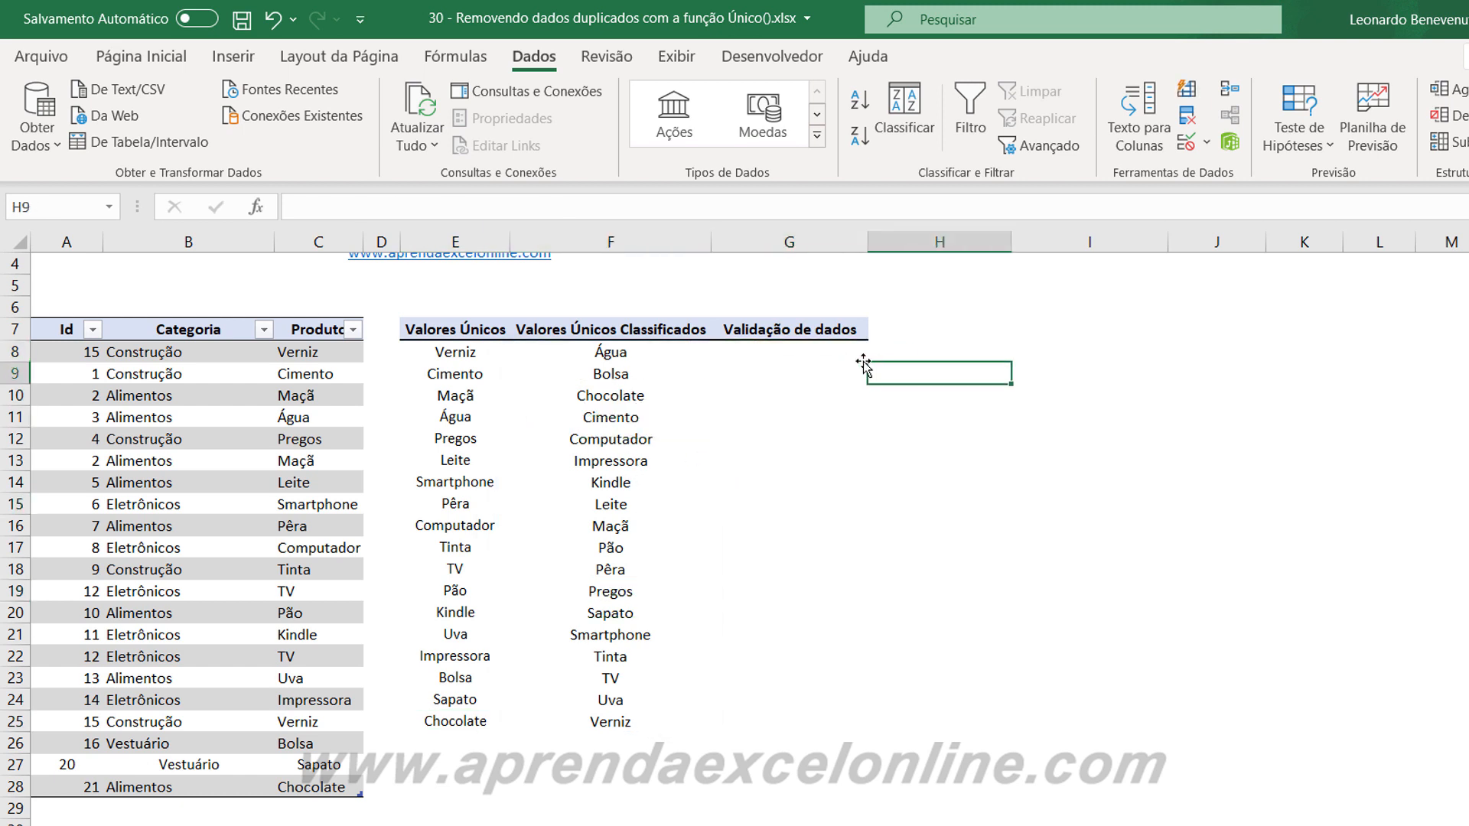
pyautogui.click(852, 355)
pyautogui.click(874, 353)
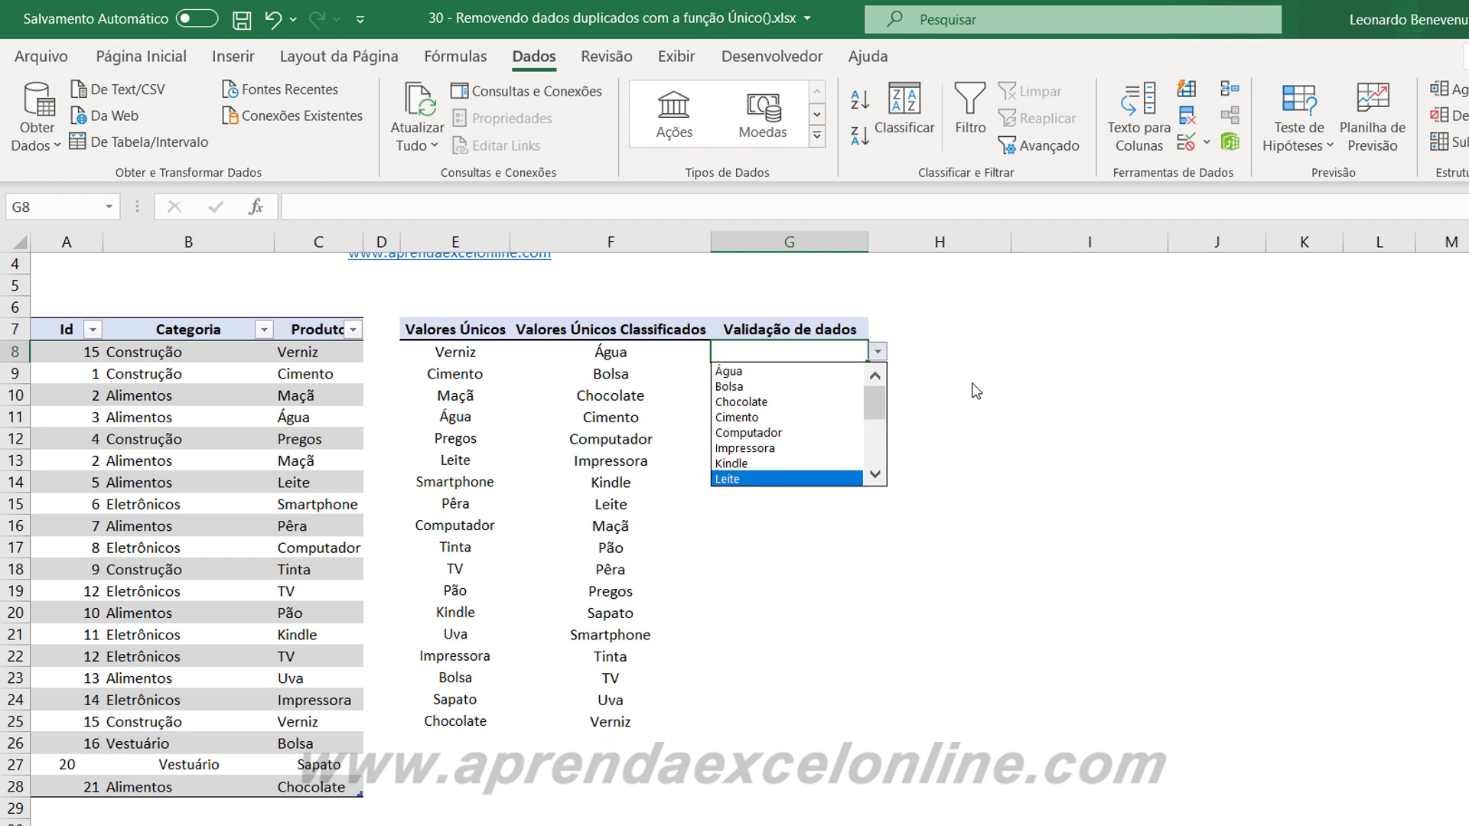
pyautogui.moveTo(882, 409); pyautogui.dragTo(883, 490)
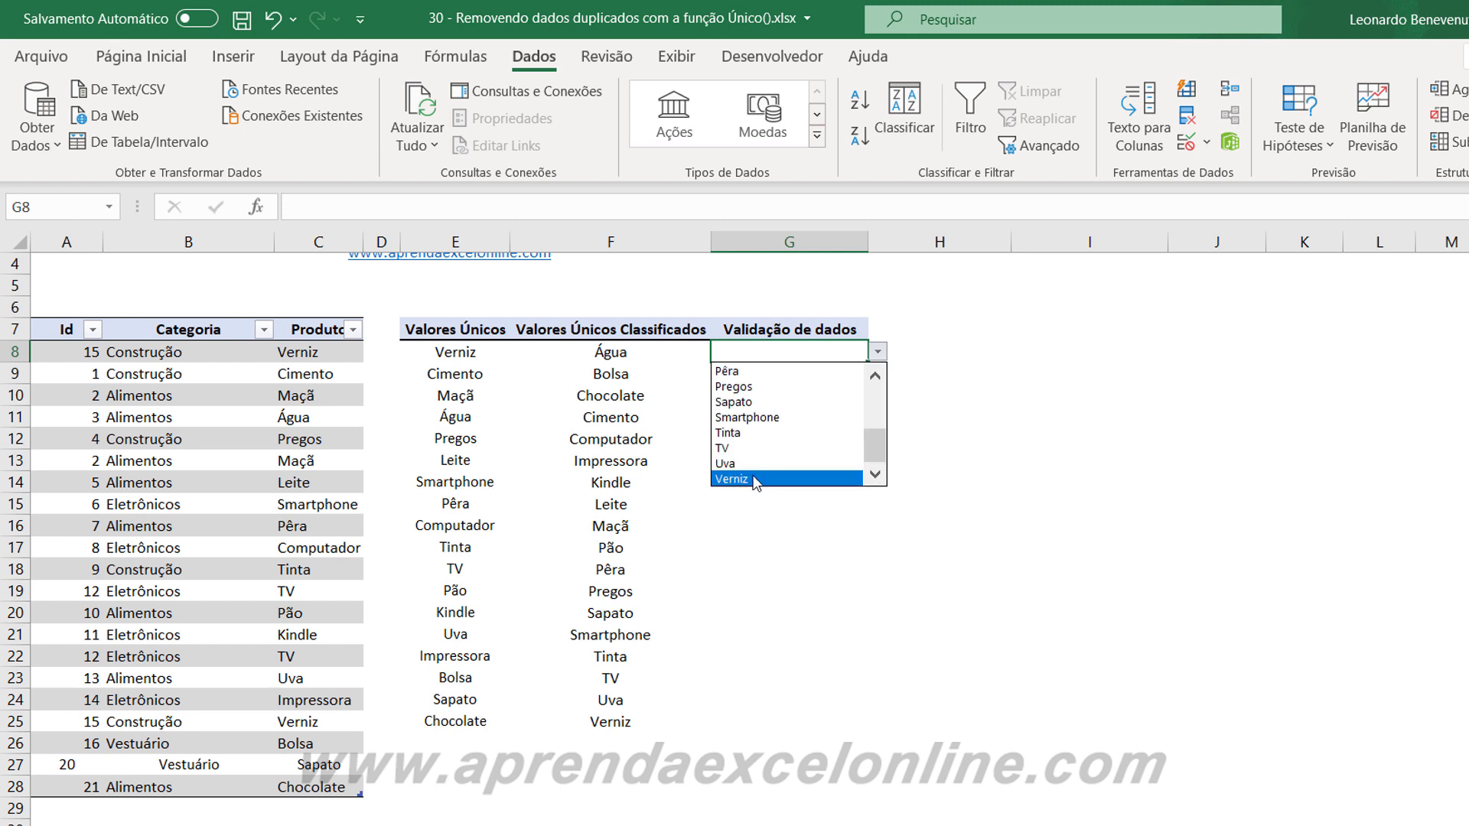
pyautogui.press('Escape')
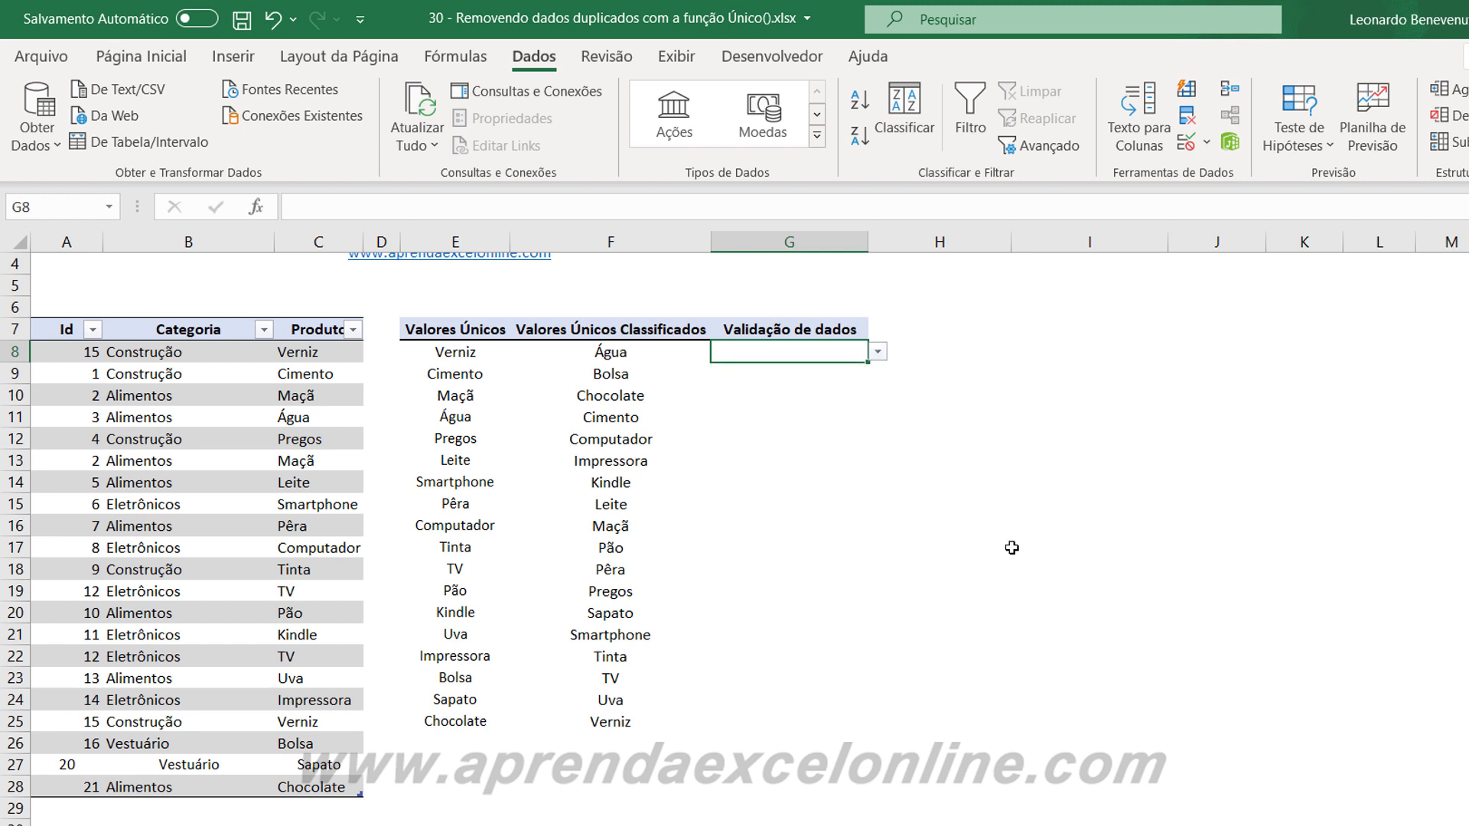